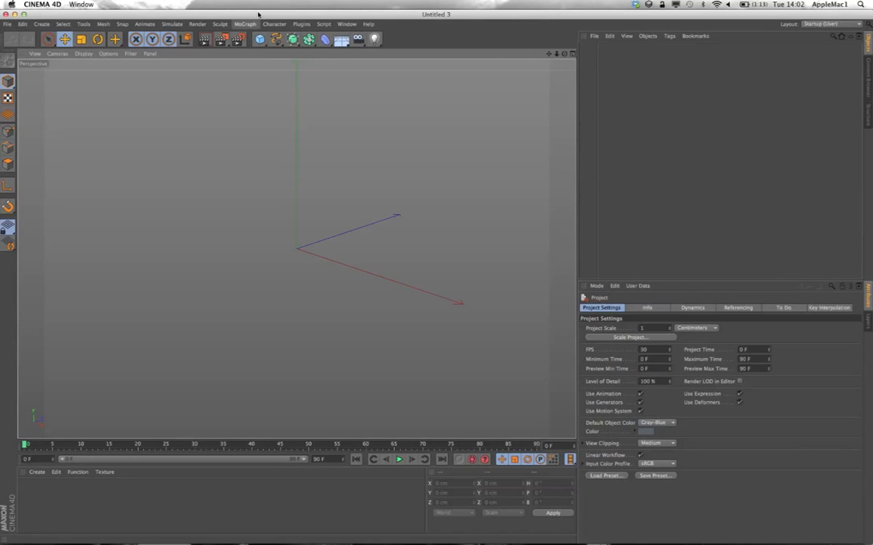
- Switch to the Untitled 2 project and delete the OutSide_Cut and Inside_Cut materials
left_click(347, 24)
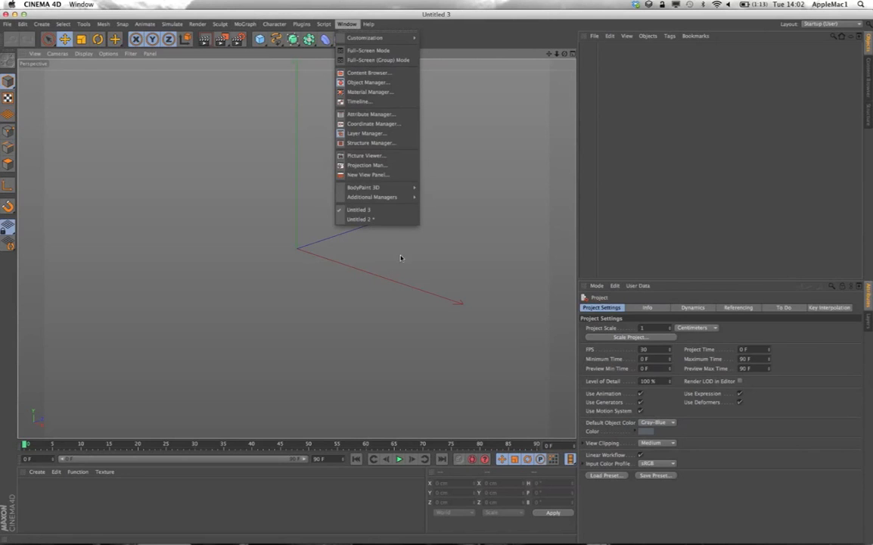
left_click(360, 219)
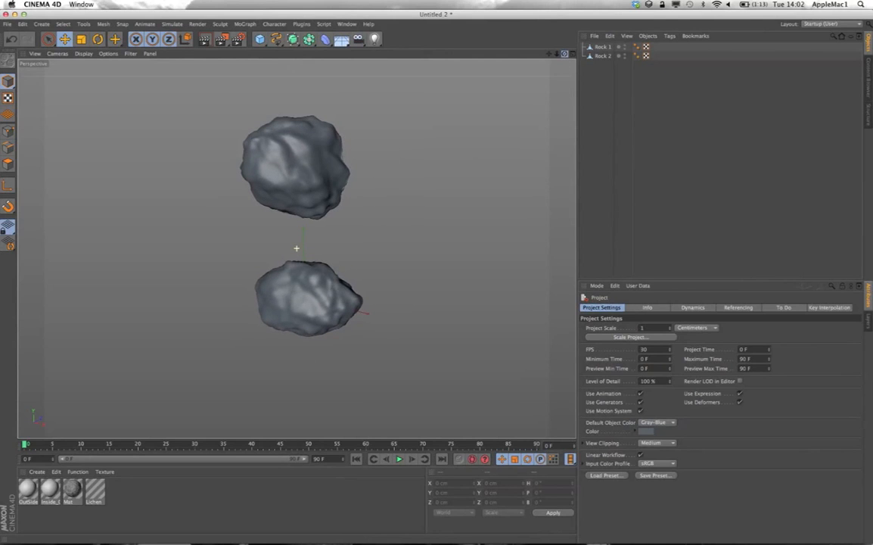
left_click(35, 488)
left_click(50, 491, "shift")
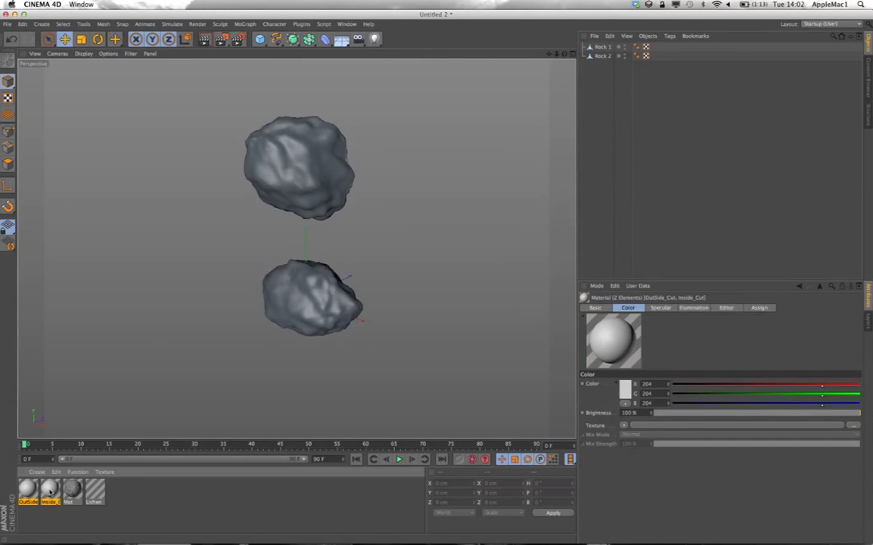
key("Delete")
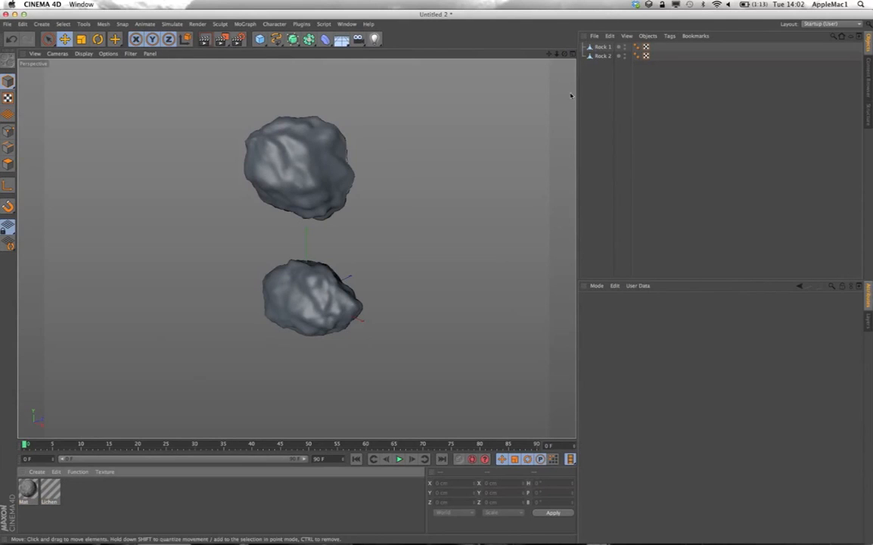
left_click_drag(564, 54, 851, 91)
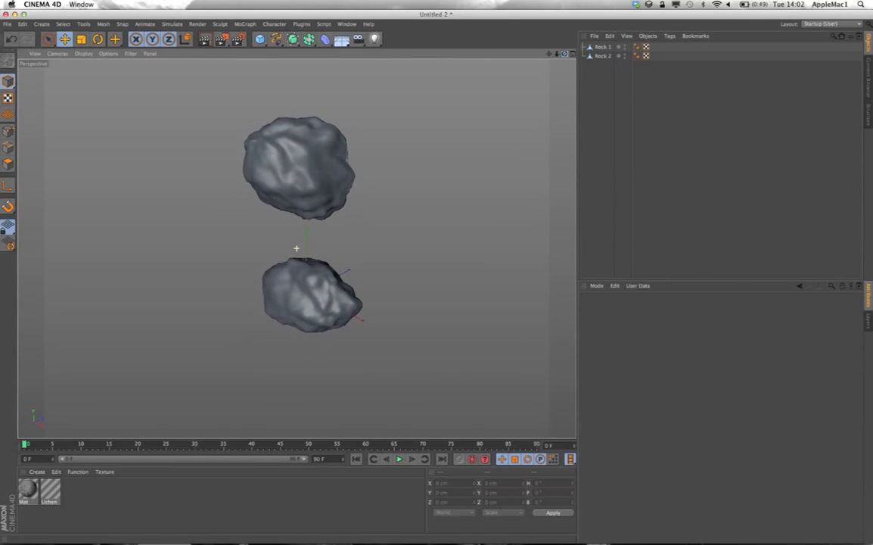
left_click(342, 157)
left_click(397, 200)
left_click(286, 293)
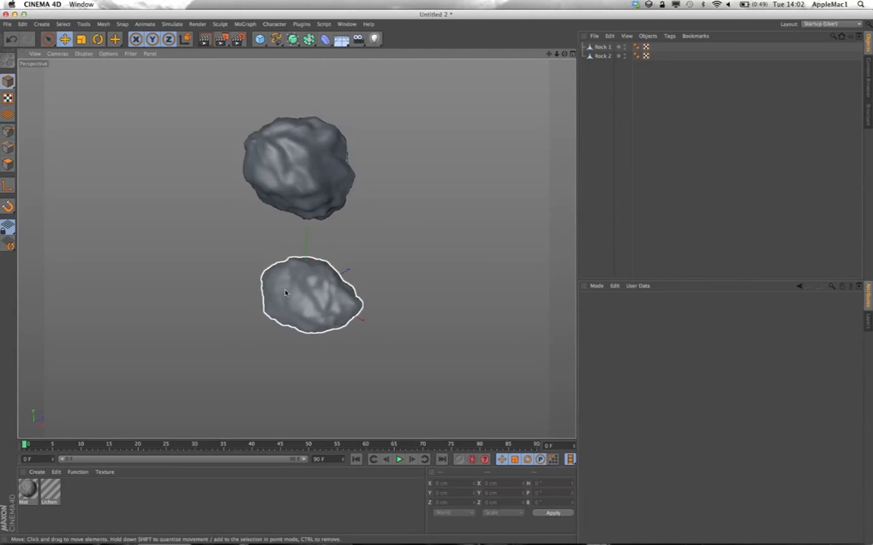
left_click(289, 188)
left_click(320, 264)
left_click(411, 313)
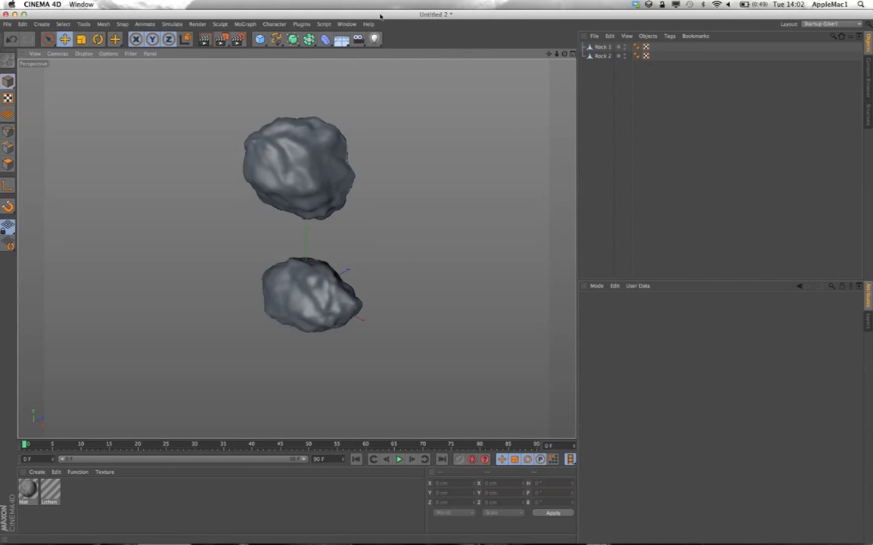
- Add a Floor object and lower it to about -172 cm in Y, just beneath the lower rock
left_click(341, 39)
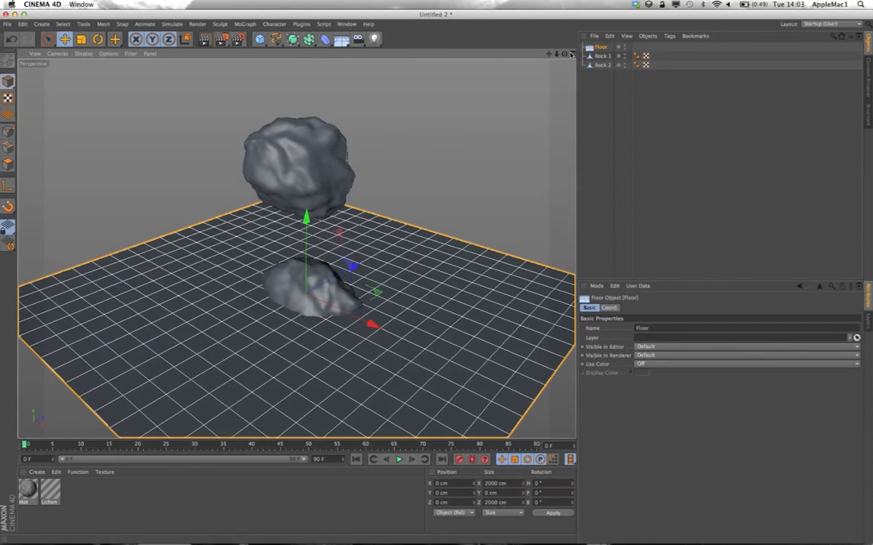
left_click(572, 53)
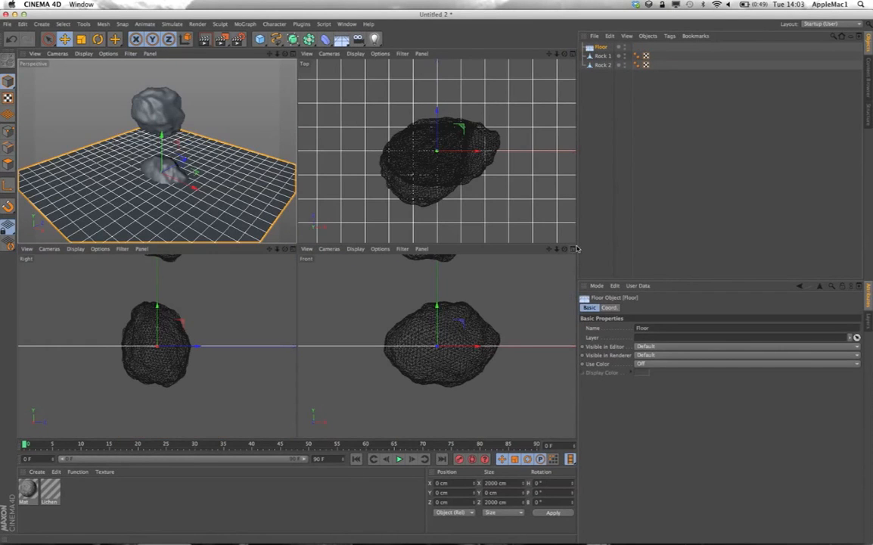
left_click(572, 249)
left_click_drag(298, 168, 317, 251)
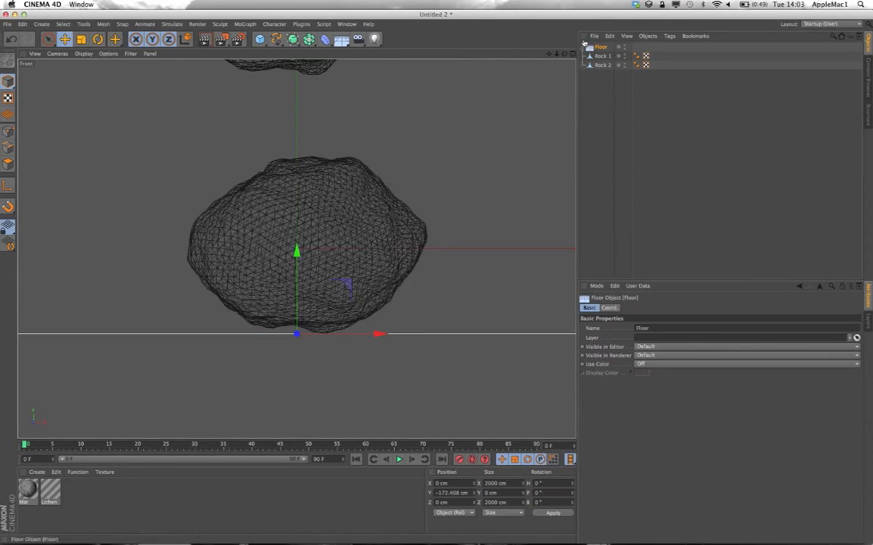
left_click(573, 53)
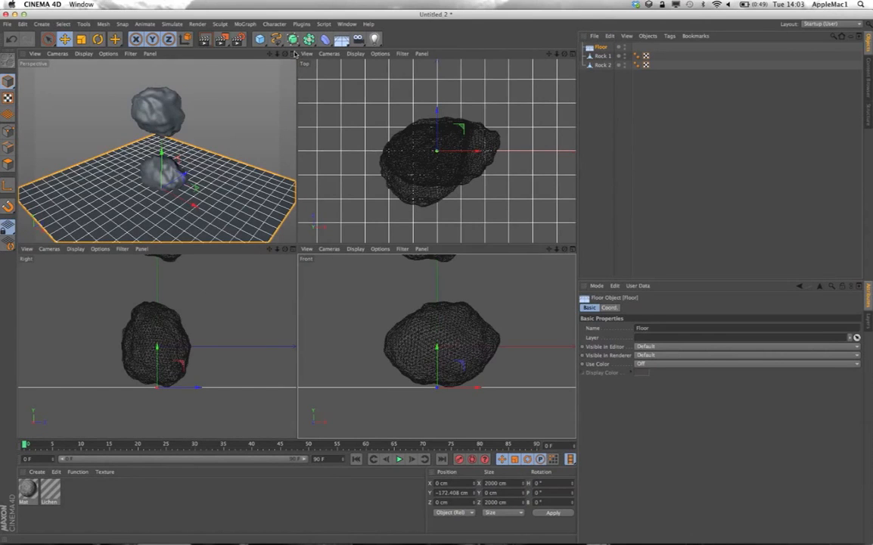
left_click(291, 54)
left_click(611, 107)
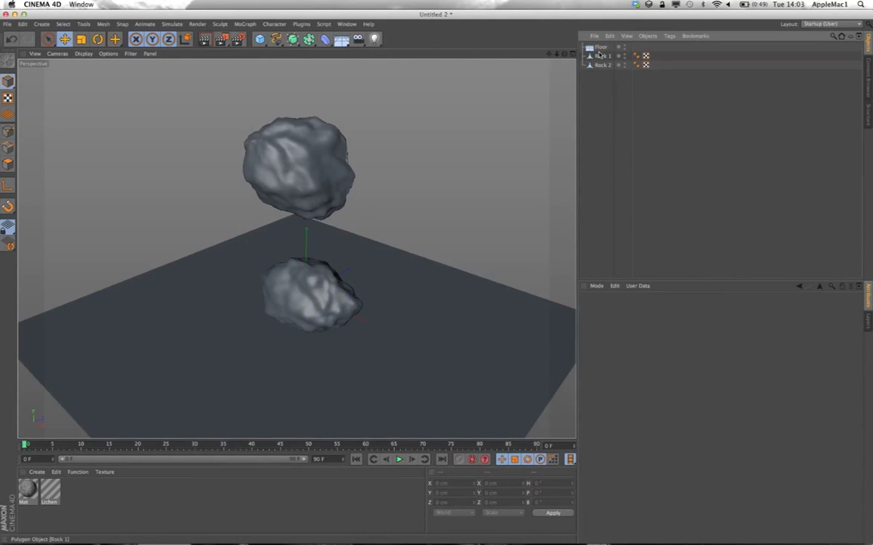
- Reorder the object list so that Rock 2 comes first, followed by Rock 1 and the Floor
left_click(599, 56)
left_click(603, 65)
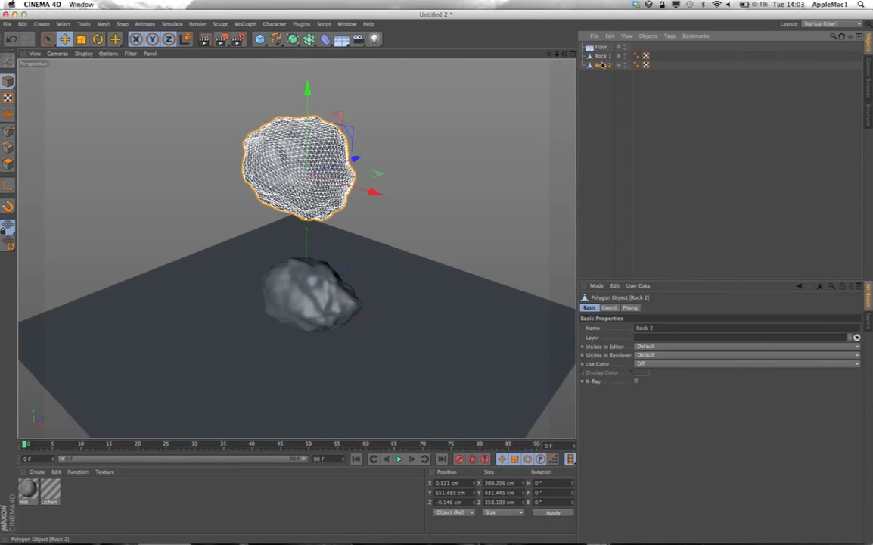
left_click(602, 57)
left_click_drag(602, 58, 602, 69)
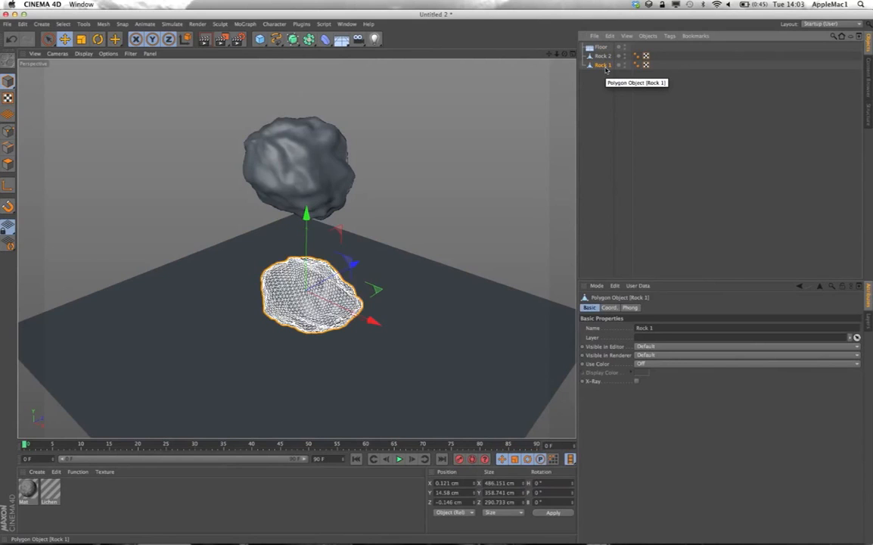
left_click_drag(602, 47, 602, 69)
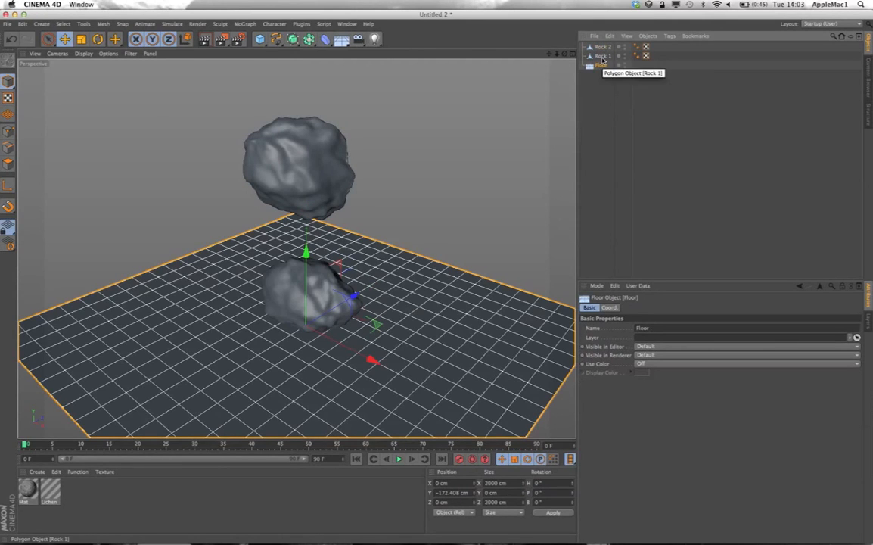
- Apply a Collider Body simulation tag to Rock 1
left_click(603, 56)
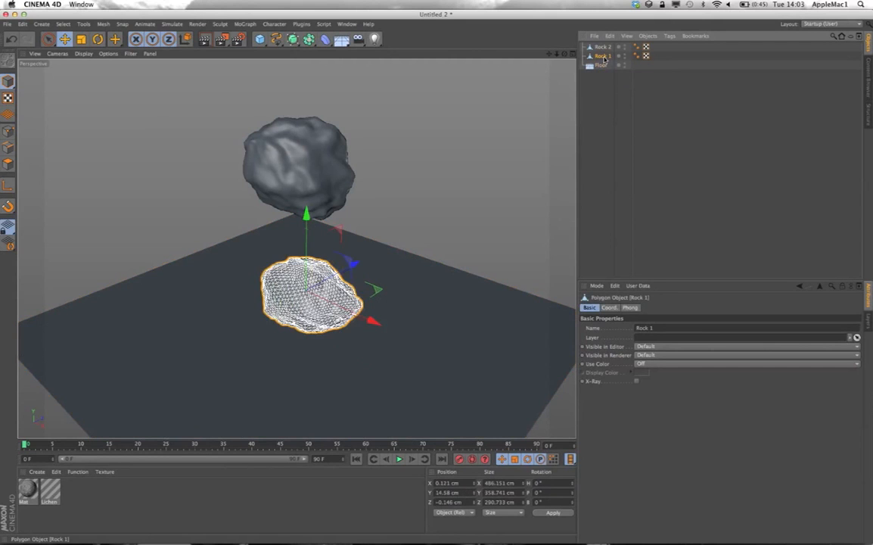
key("ctrl+z")
right_click(603, 57)
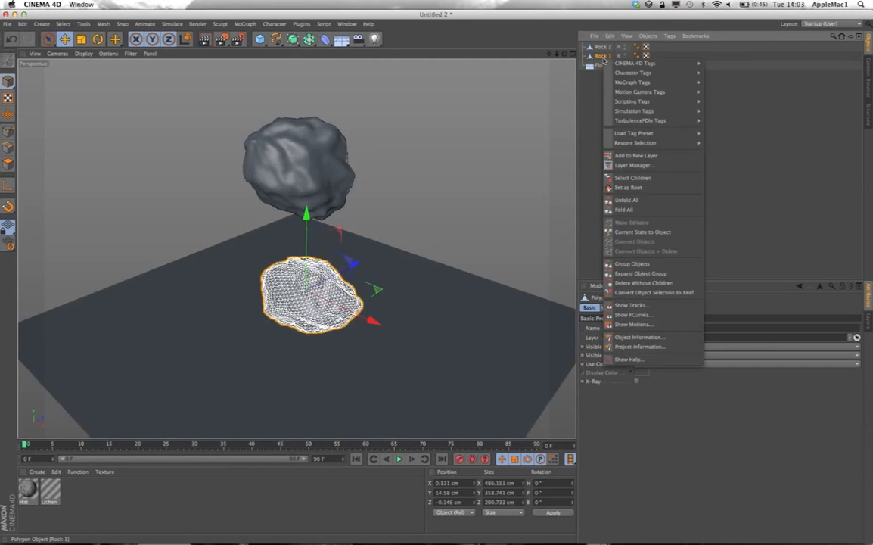
mouse_move(658, 111)
left_click(719, 123)
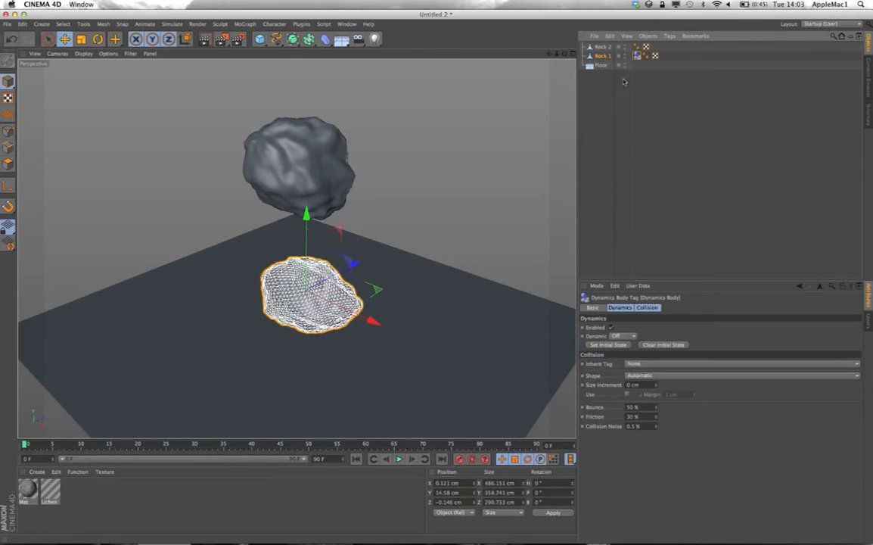
- Apply a Collider Body simulation tag to the Floor and clear the selection
right_click(603, 65)
mouse_move(622, 119)
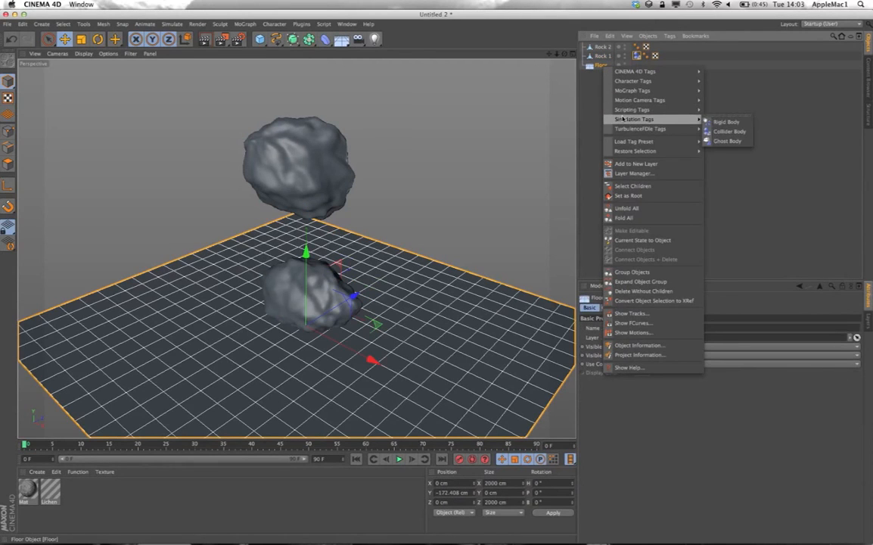
left_click(728, 132)
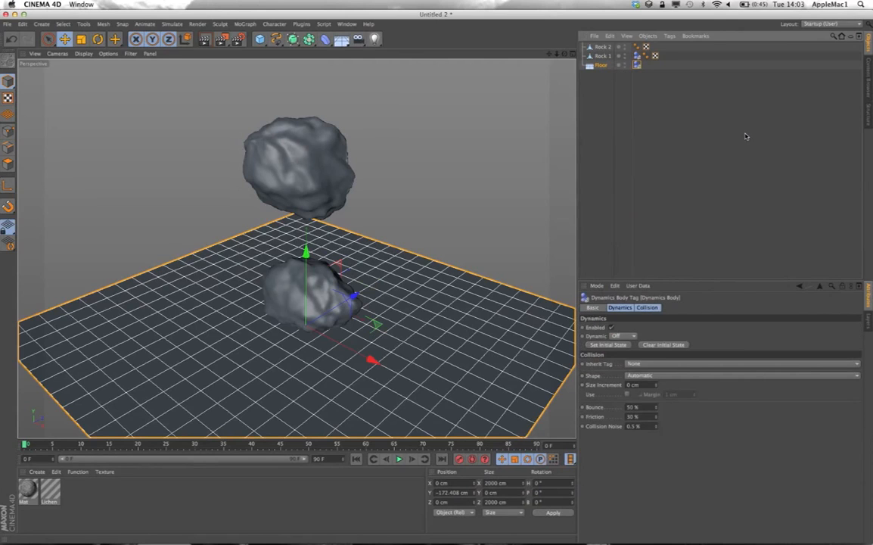
left_click(626, 118)
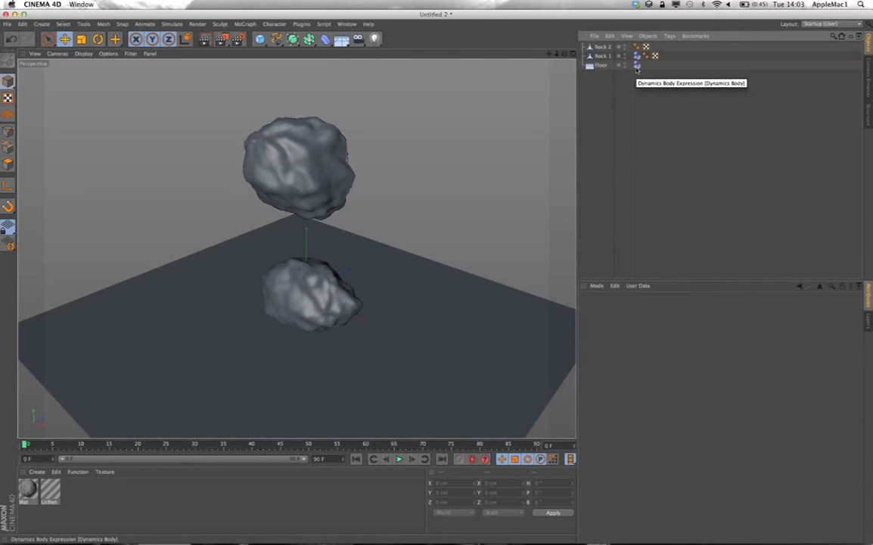
left_click(636, 67)
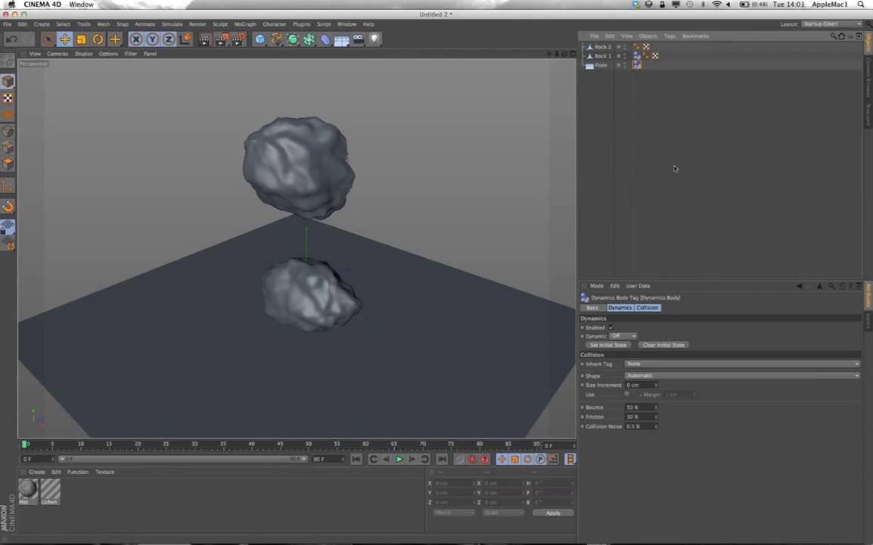
left_click(624, 336)
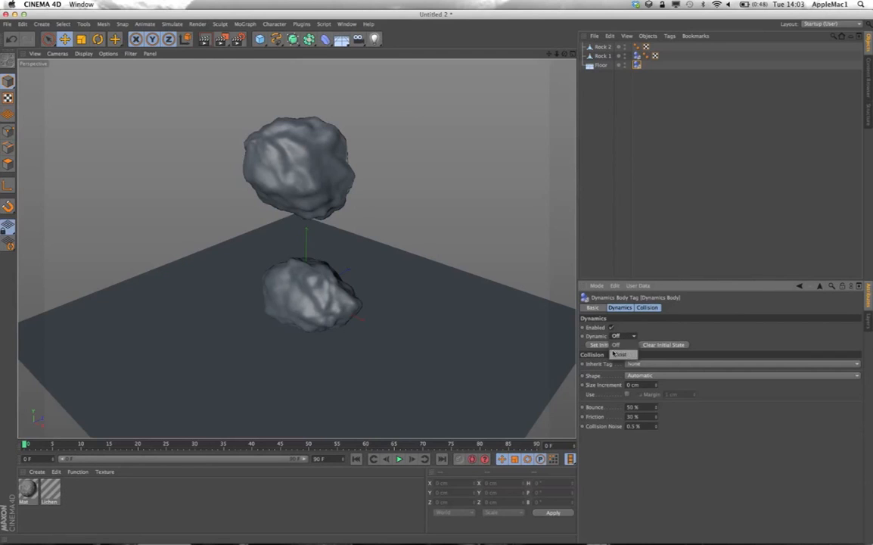
left_click(628, 343)
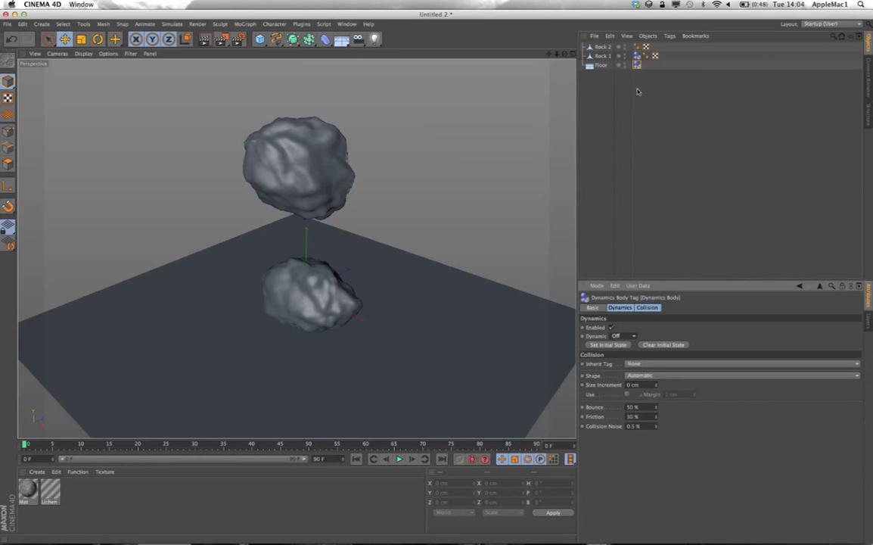
left_click(615, 119)
left_click(602, 46)
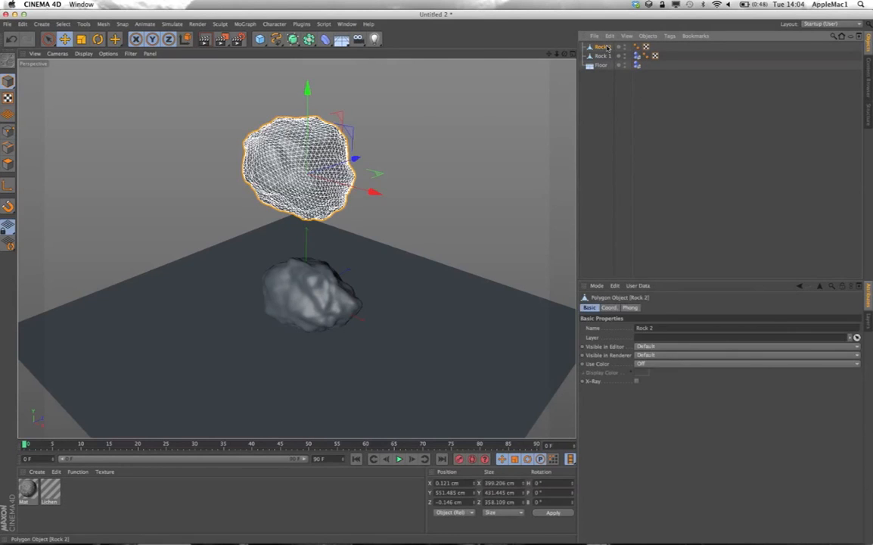
left_click(632, 98)
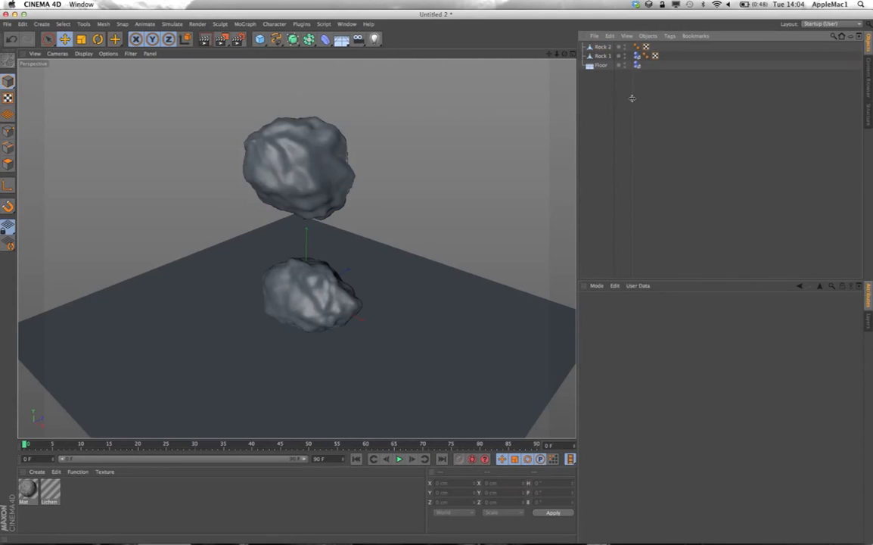
- Try a Collider Body tag on Rock 2 by playing the animation, and delete the tag again
left_click(601, 47)
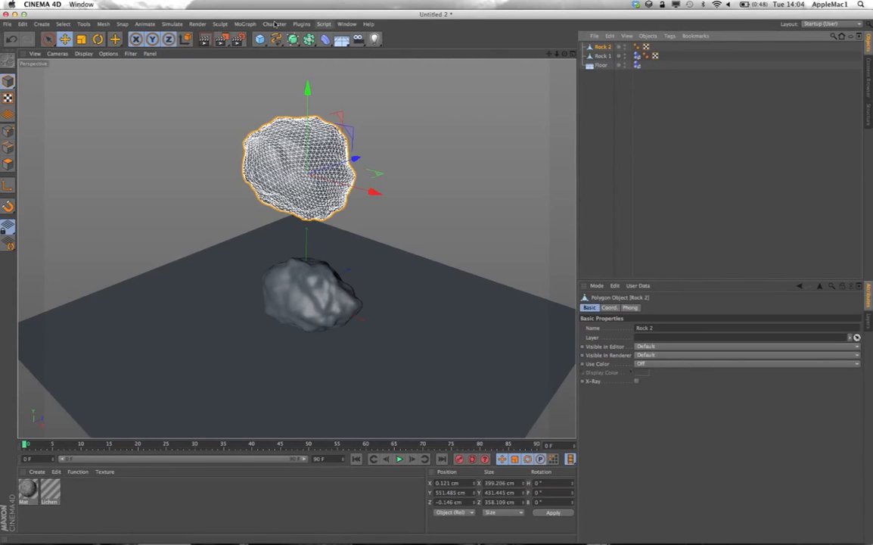
right_click(605, 48)
mouse_move(680, 100)
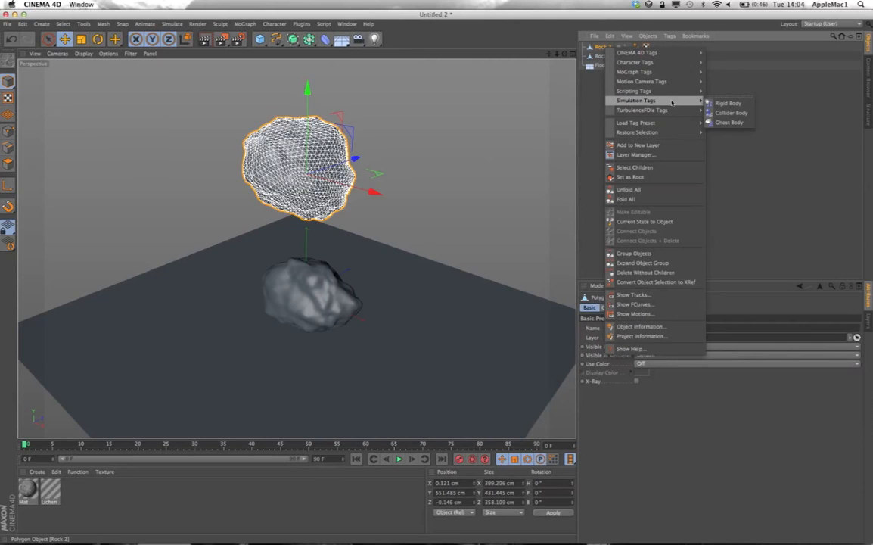
left_click(734, 112)
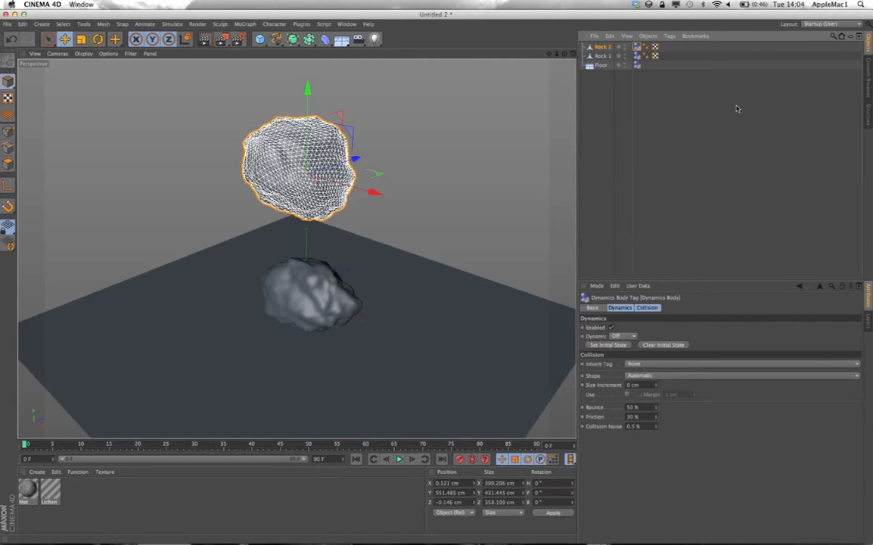
left_click(399, 458)
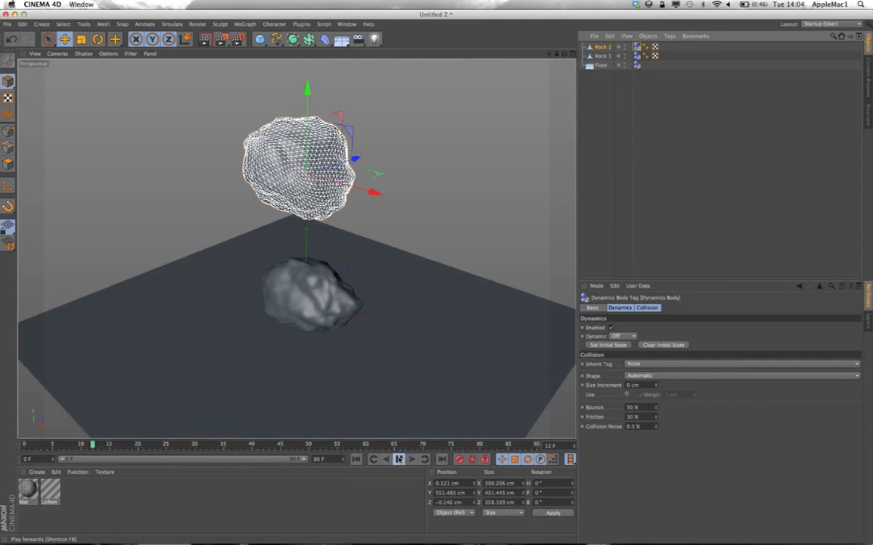
left_click(399, 459)
left_click(355, 459)
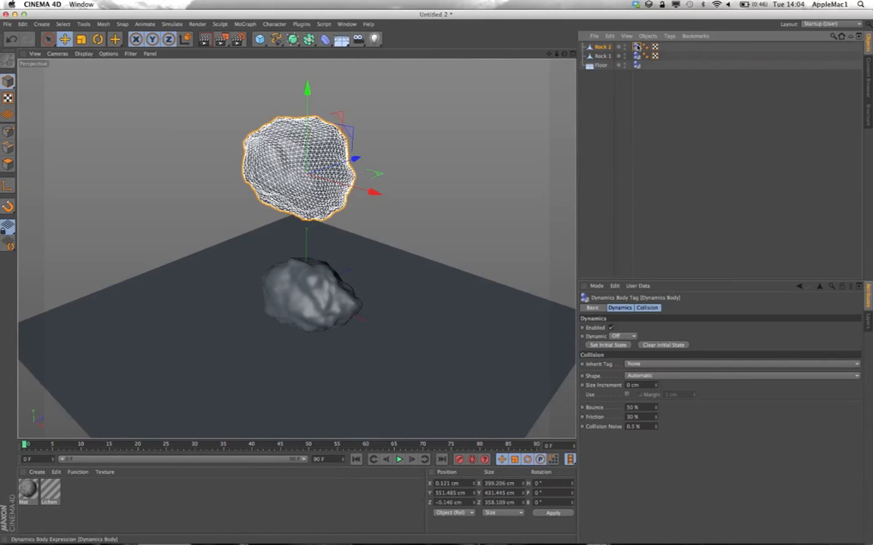
key("Delete")
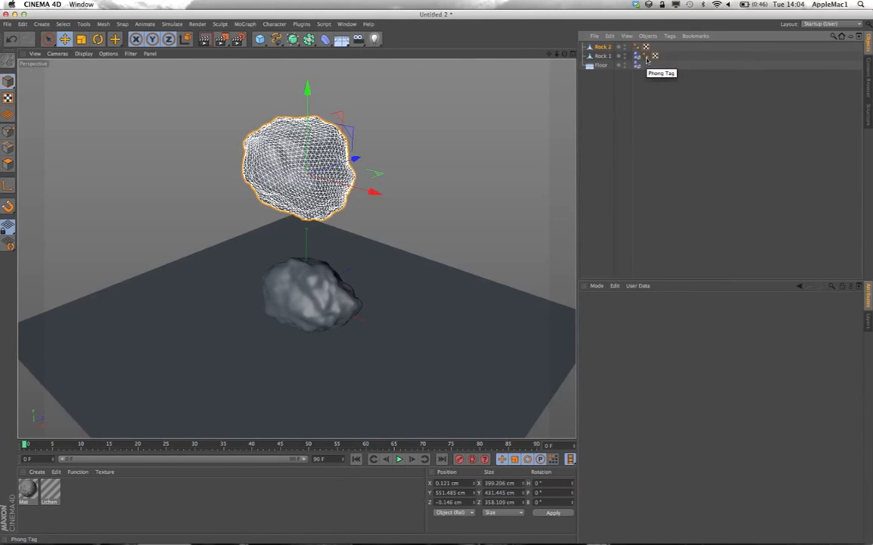
- Add a MoGraph Fracture object and make Rock 2 its child
left_click(246, 24)
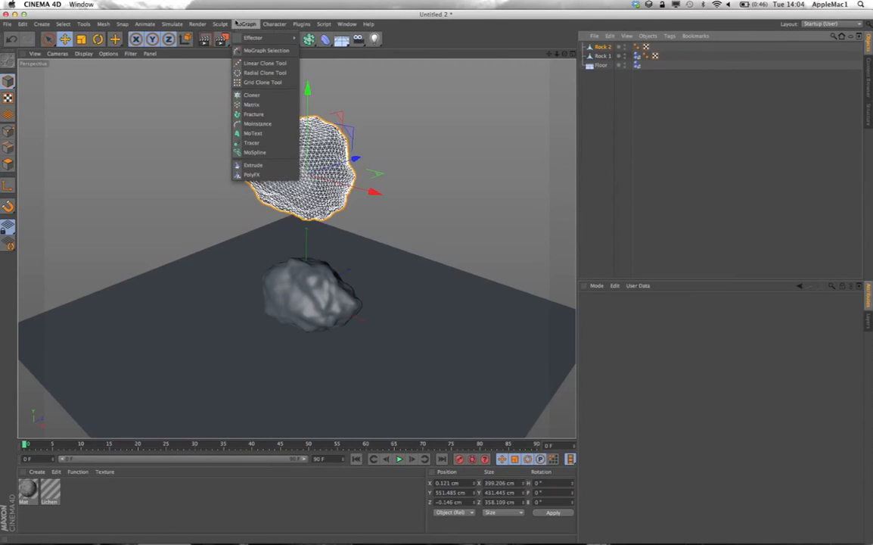
left_click(255, 114)
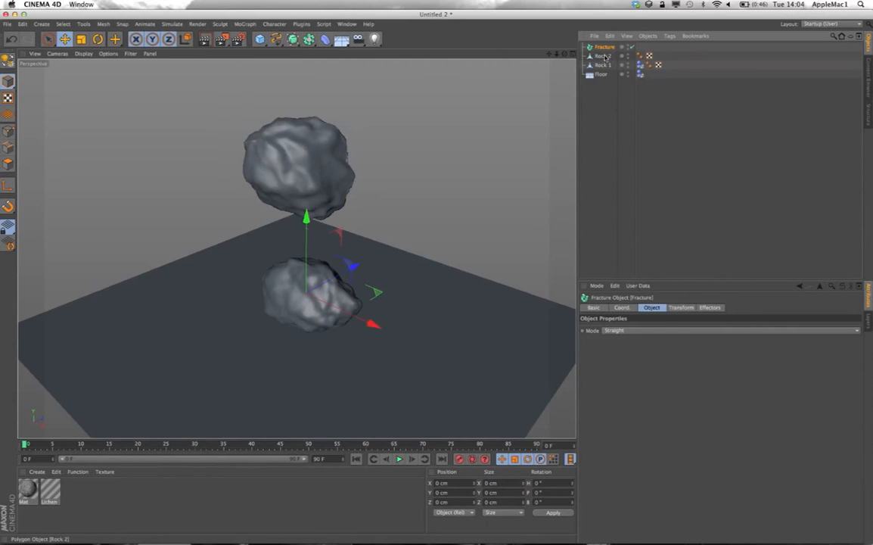
left_click_drag(603, 59, 608, 49)
- Apply a Rigid Body simulation tag to the Fracture object containing Rock 2
left_click(608, 49)
right_click(609, 48)
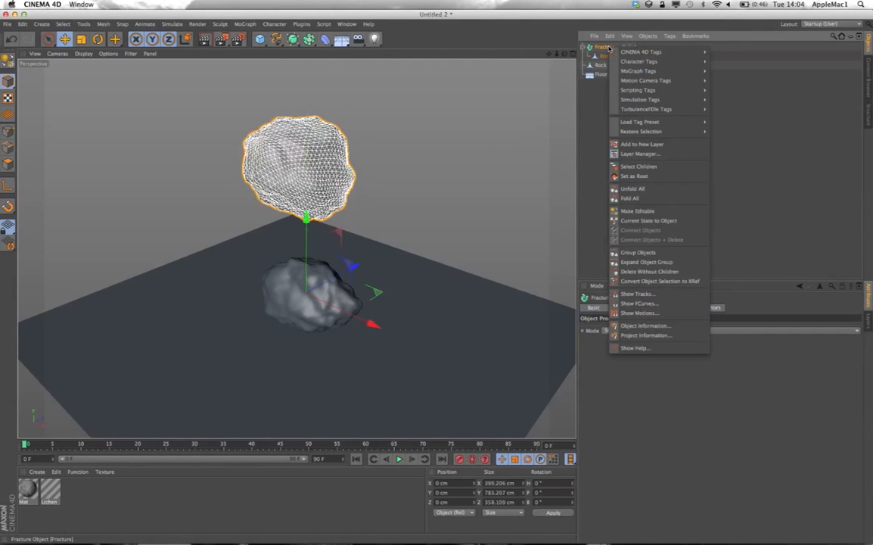
mouse_move(637, 99)
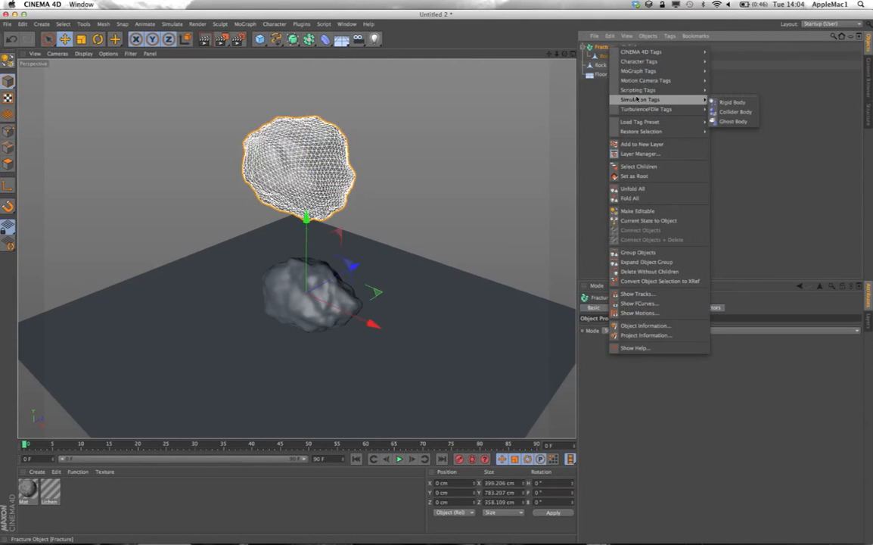
left_click(731, 103)
- Play the animation to test Rock 2 falling onto Rock 1, and return to the first frame
left_click(399, 460)
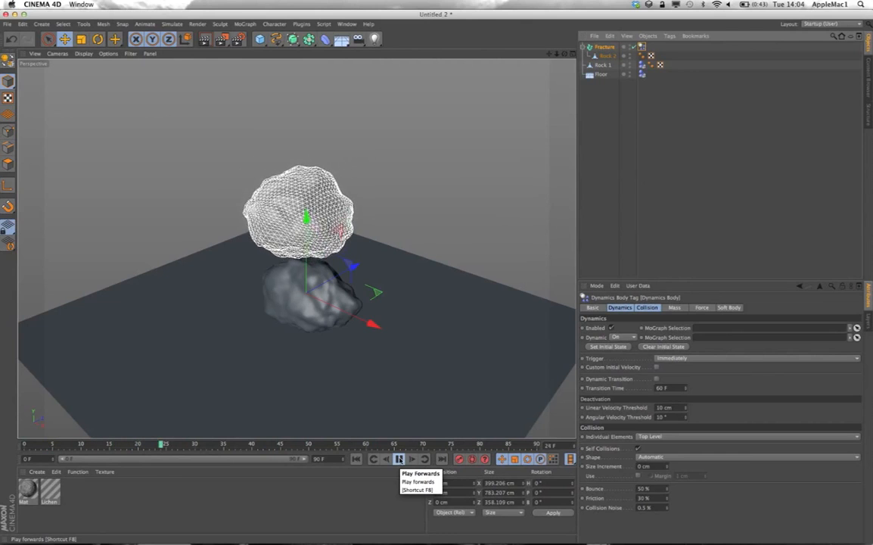
left_click(398, 459)
left_click(373, 459)
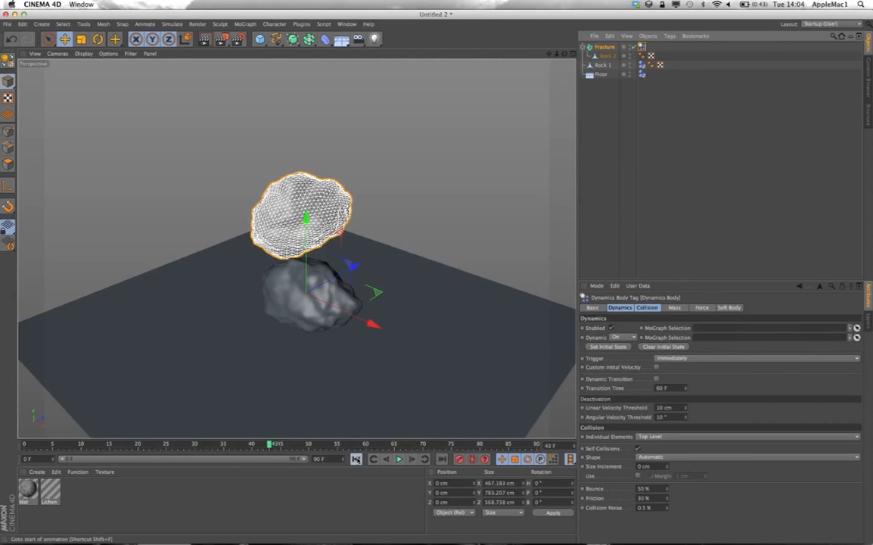
- Rotate Rock 1 freely to a new orientation on the floor and clear the selection
left_click_drag(565, 58, 514, 72)
left_click_drag(296, 248, 296, 247)
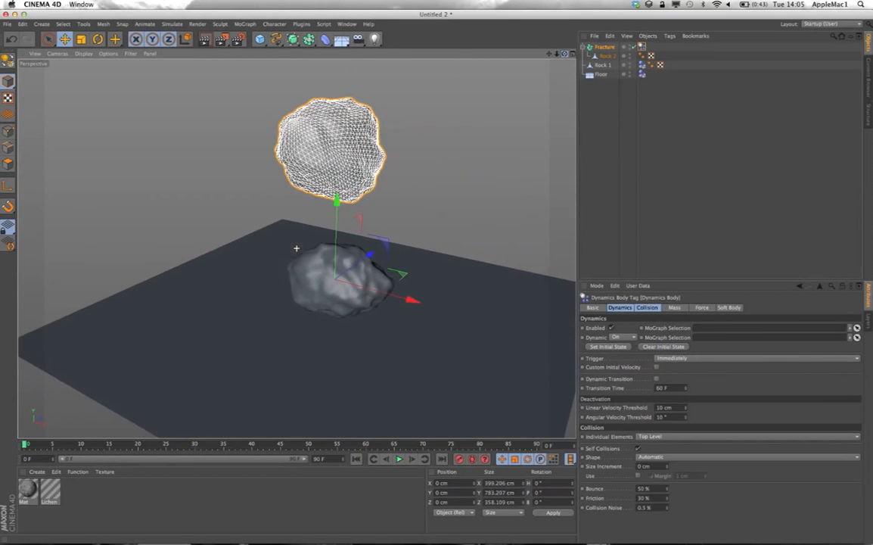
left_click(603, 65)
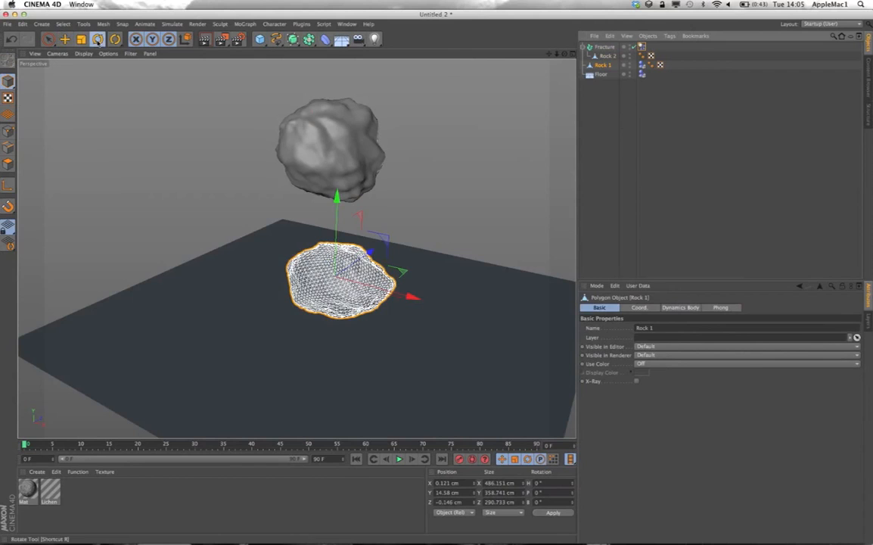
left_click(98, 39)
left_click_drag(309, 293, 126, 194)
left_click(676, 190)
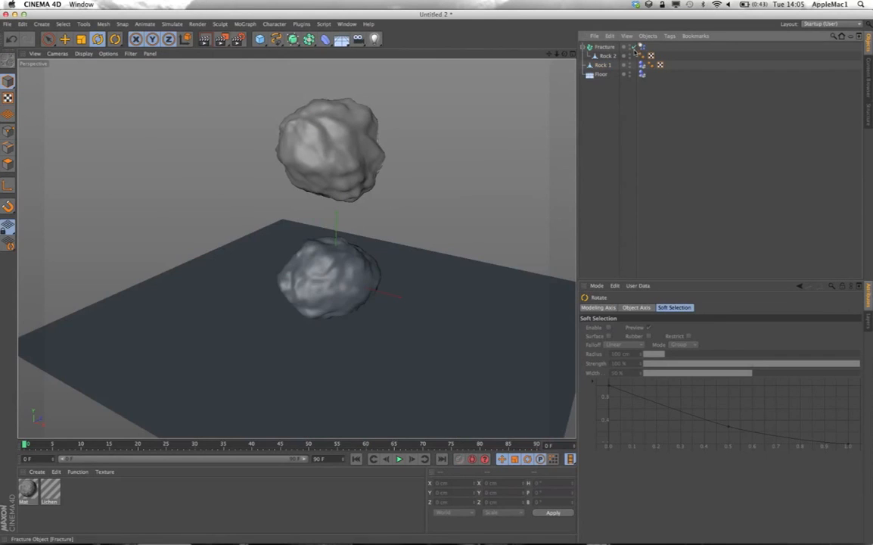
- Replay the simulation with the rotated Rock 1 and rewind it to frame 0
left_click(401, 458)
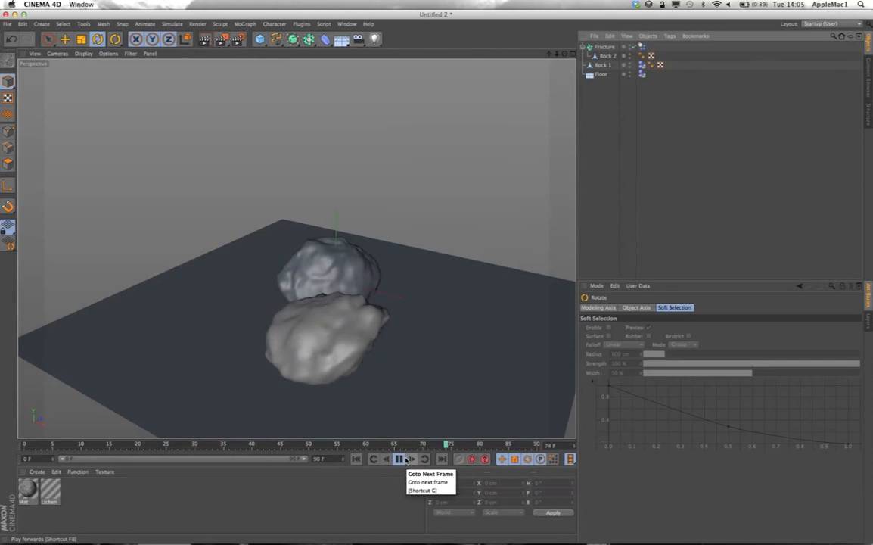
left_click(401, 458)
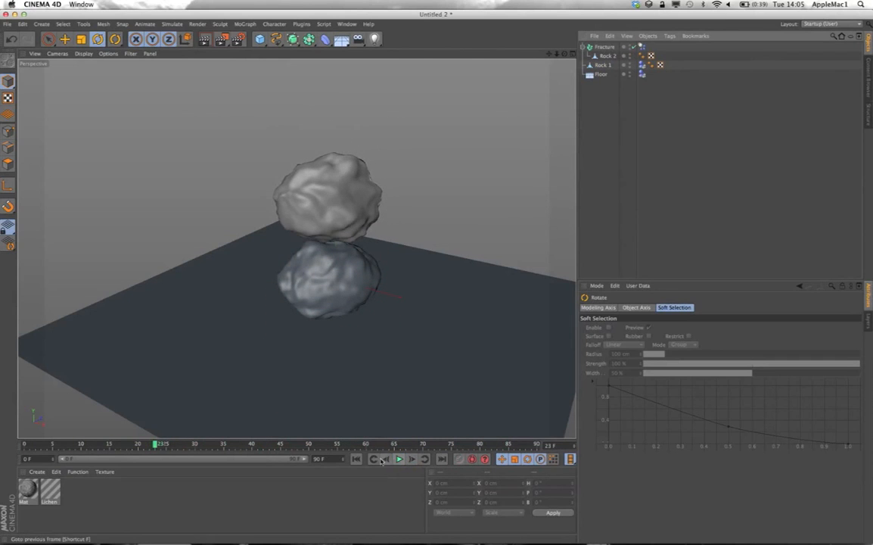
left_click(357, 458)
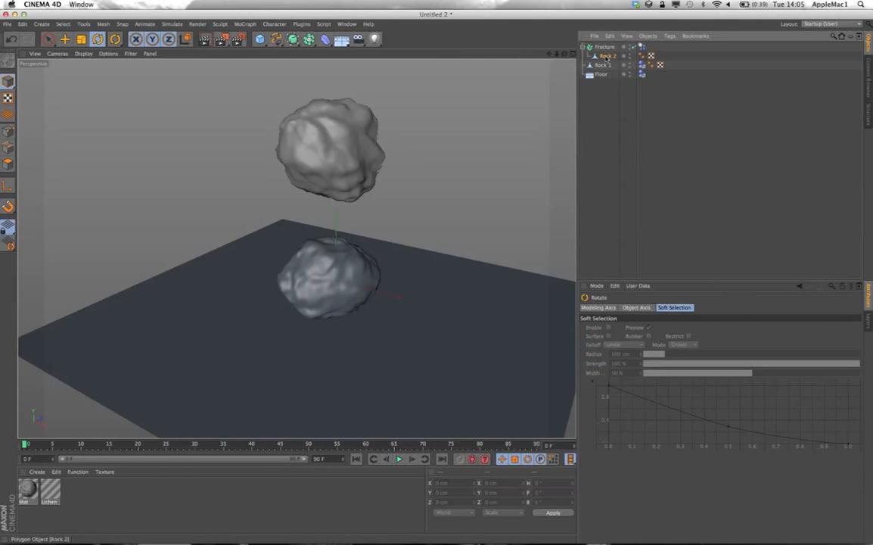
- Move Rock 2 out of the Fracture object and delete the Fracture object
left_click_drag(605, 57, 603, 45)
left_click(603, 56)
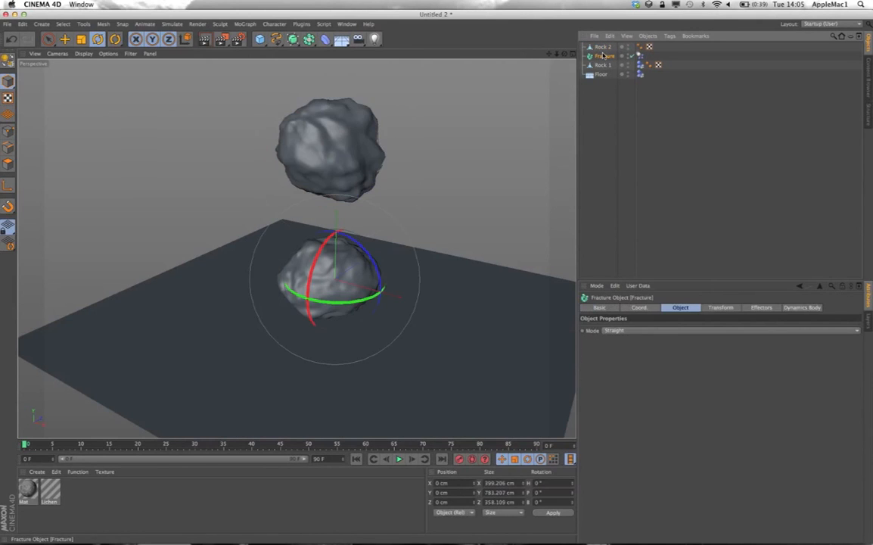
key("Delete")
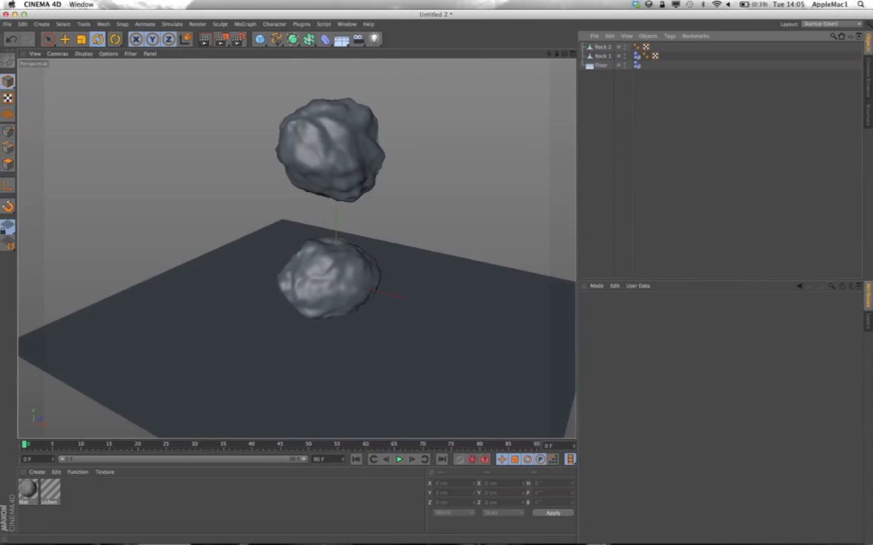
- Switch to Finder, preview the Xbreaker 171 R12.CSC script in the CINEMA 4D R14 library/scripts folder, and close the window
mouse_move(179, 533)
left_click(177, 514)
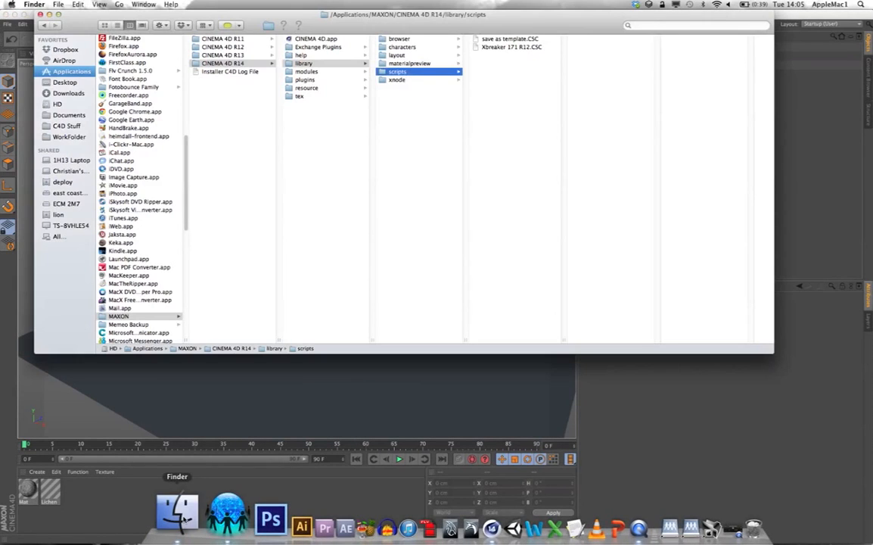
left_click(519, 47)
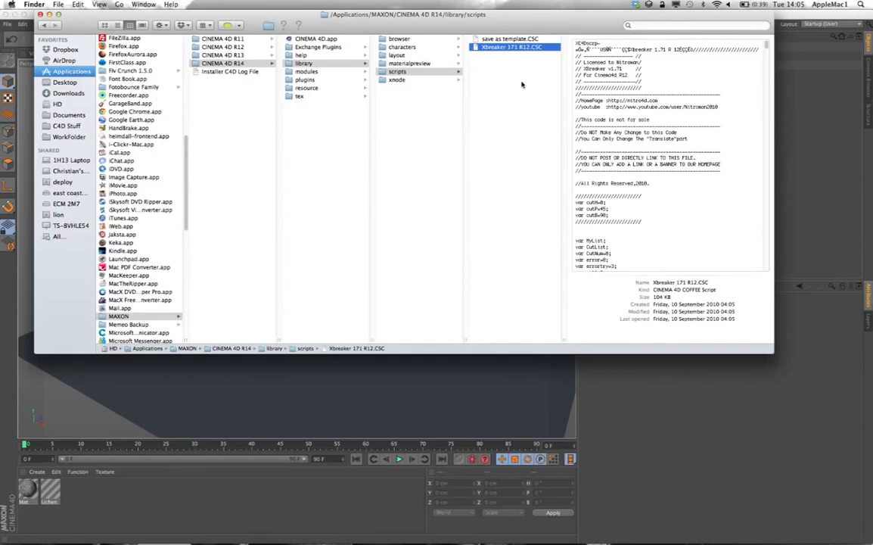
key("space")
left_click_drag(452, 91, 375, 16)
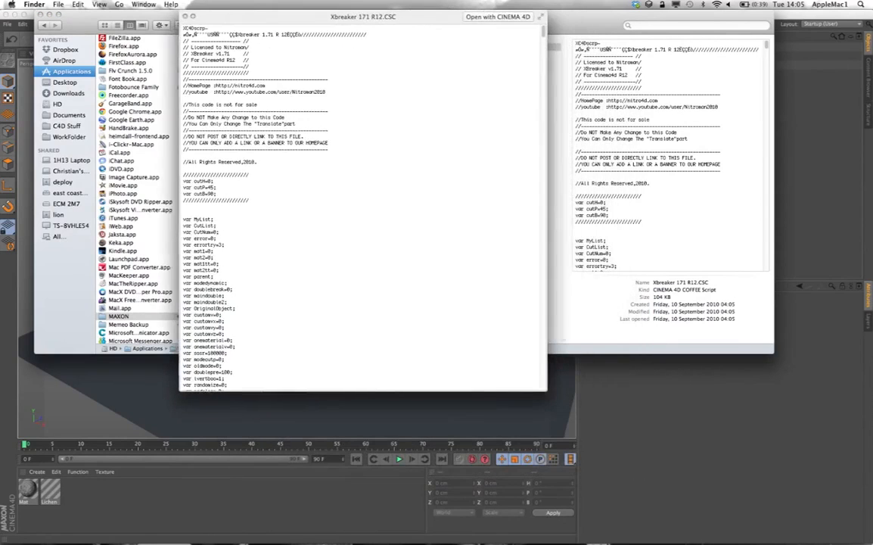
left_click_drag(539, 33, 562, 294)
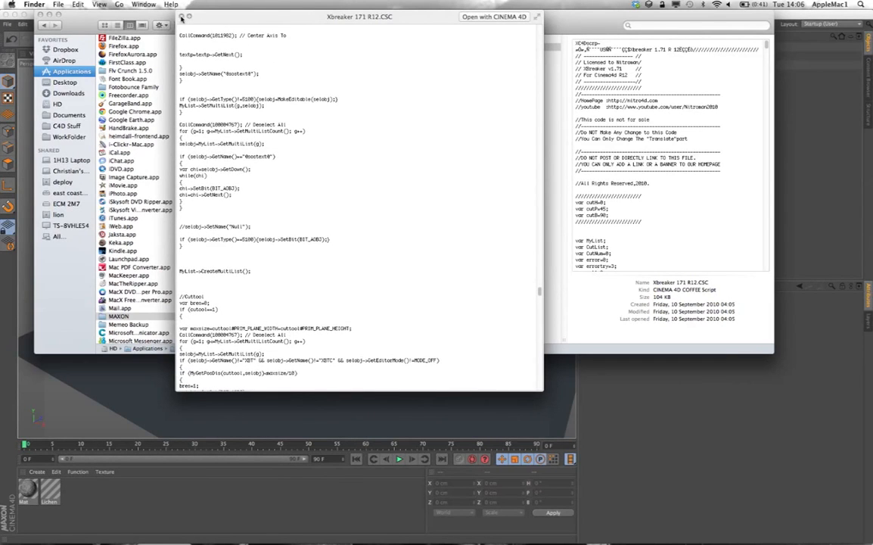
left_click(182, 17)
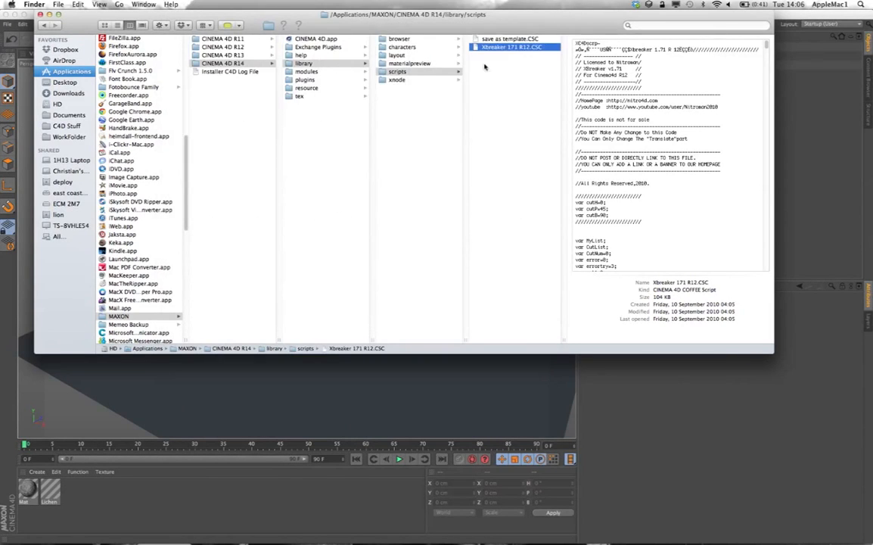
left_click(451, 70)
left_click(497, 47)
left_click(29, 15)
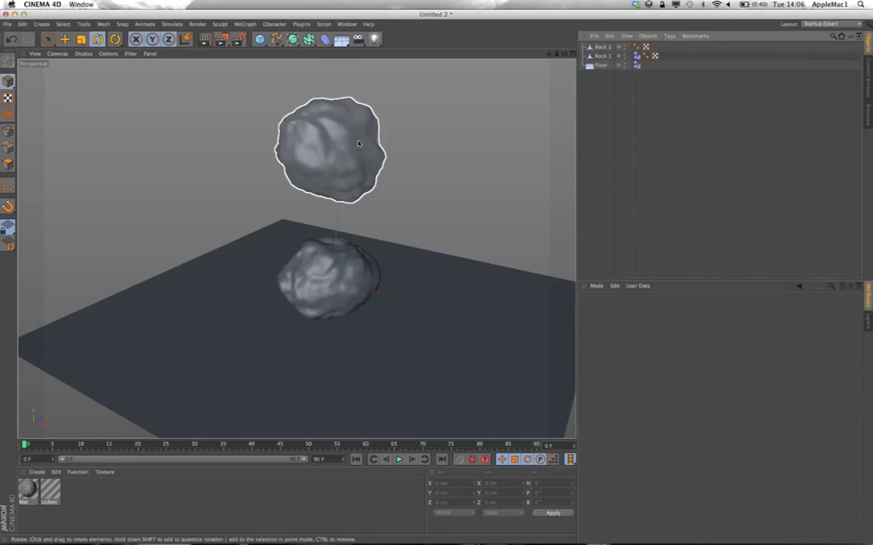
- In CINEMA 4D, try to run the Xbreaker 1.71 R 12 user script with no object selected
left_click(323, 24)
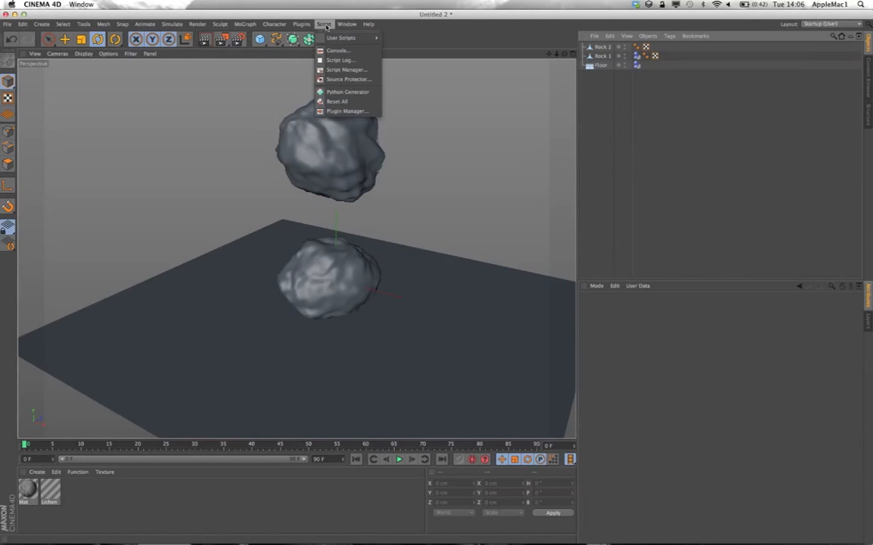
mouse_move(344, 38)
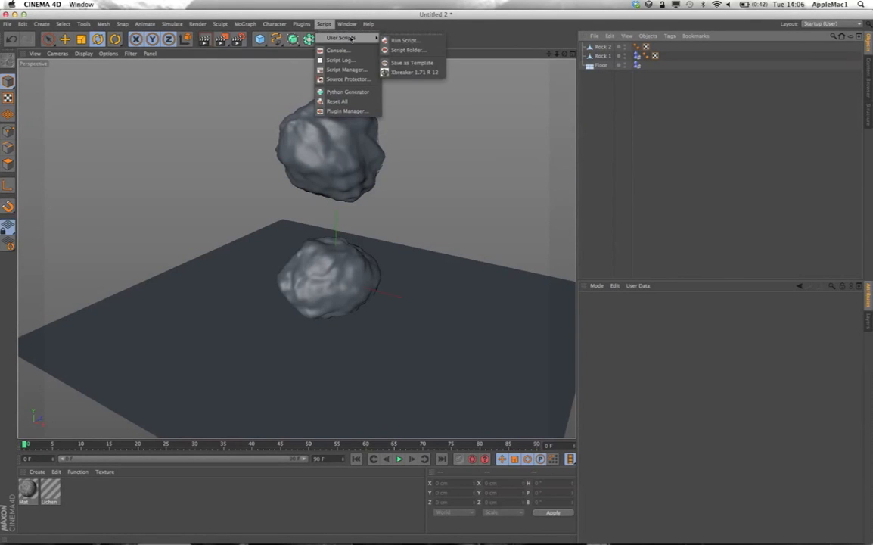
left_click(407, 72)
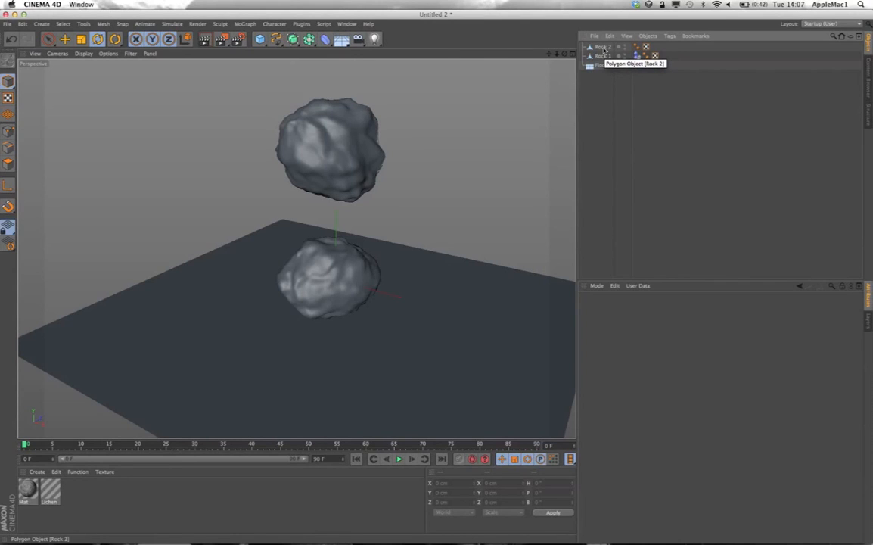
- Open the Xbreaker 1.71 R 12 script for Rock 2, review its breaking options, and close it without breaking the rock
left_click(604, 48)
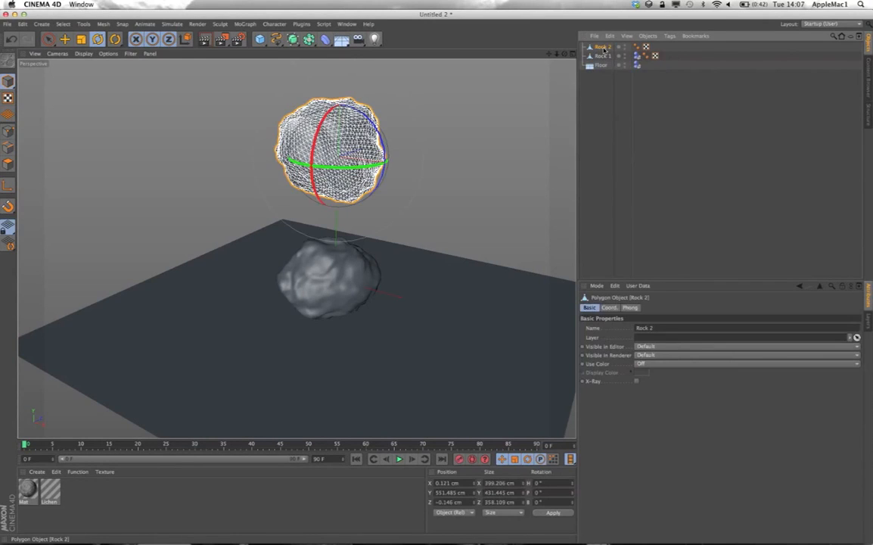
left_click(324, 25)
mouse_move(355, 38)
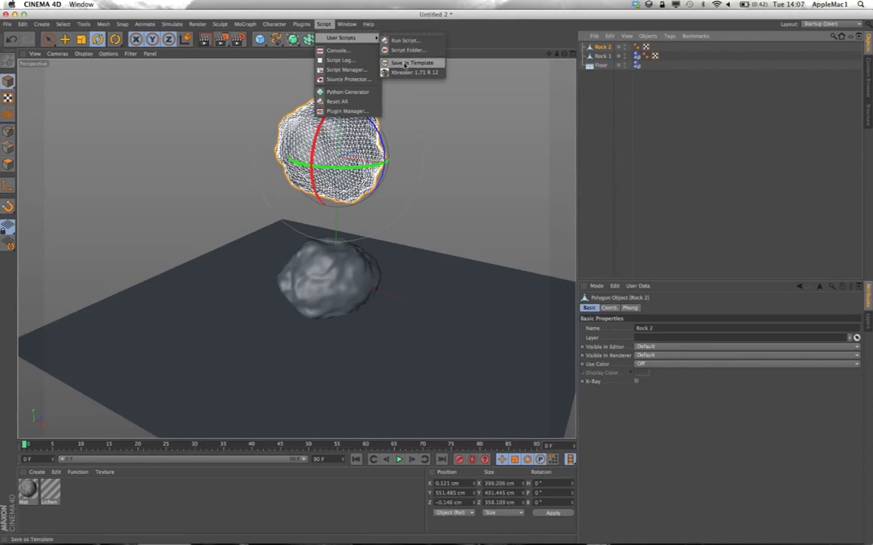
left_click(404, 73)
left_click_drag(374, 16, 472, 63)
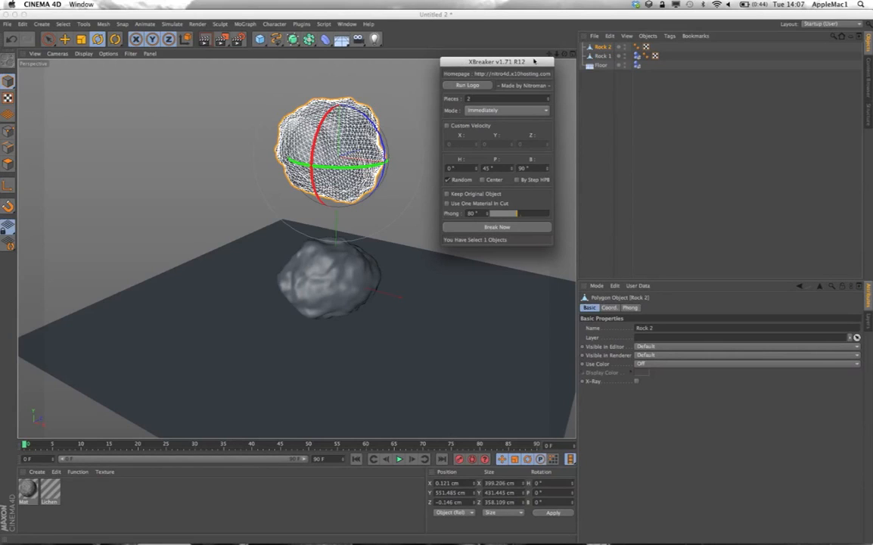
left_click_drag(539, 61, 552, 71)
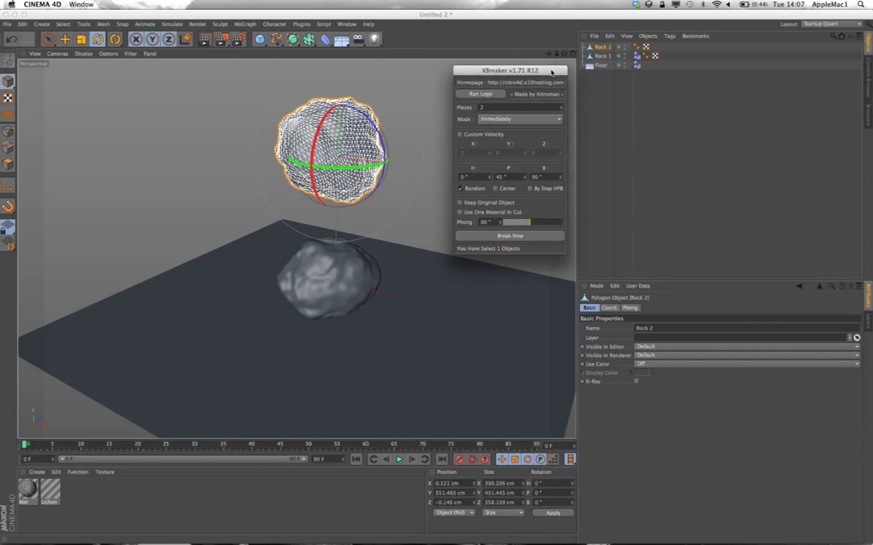
left_click_drag(552, 71, 553, 71)
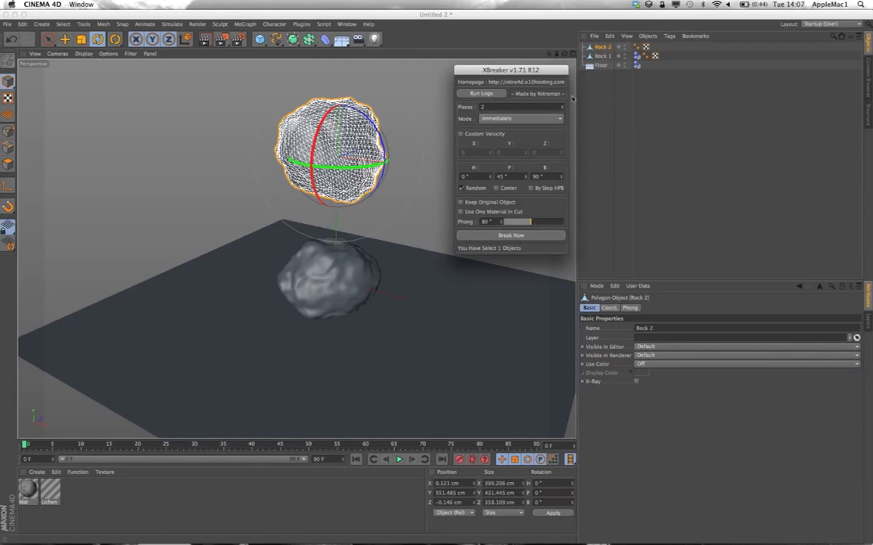
left_click(479, 73)
left_click_drag(481, 70, 482, 70)
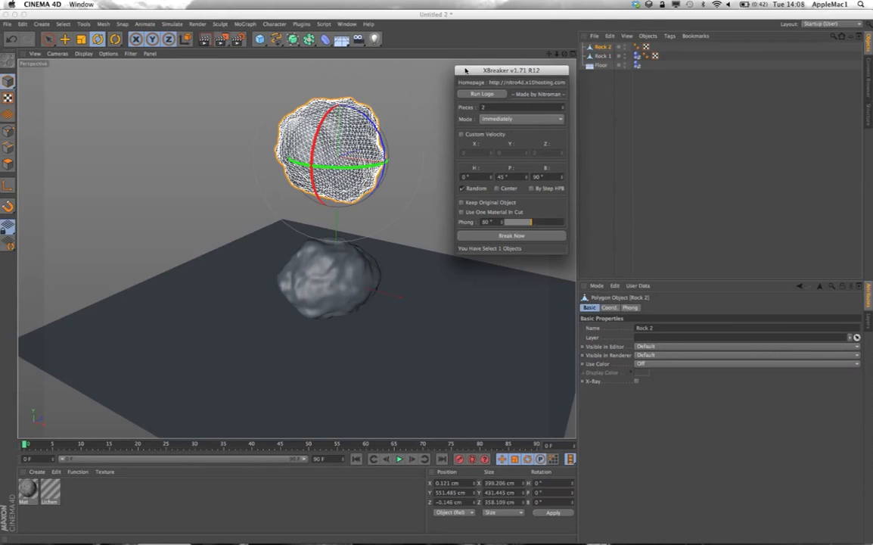
left_click(465, 70)
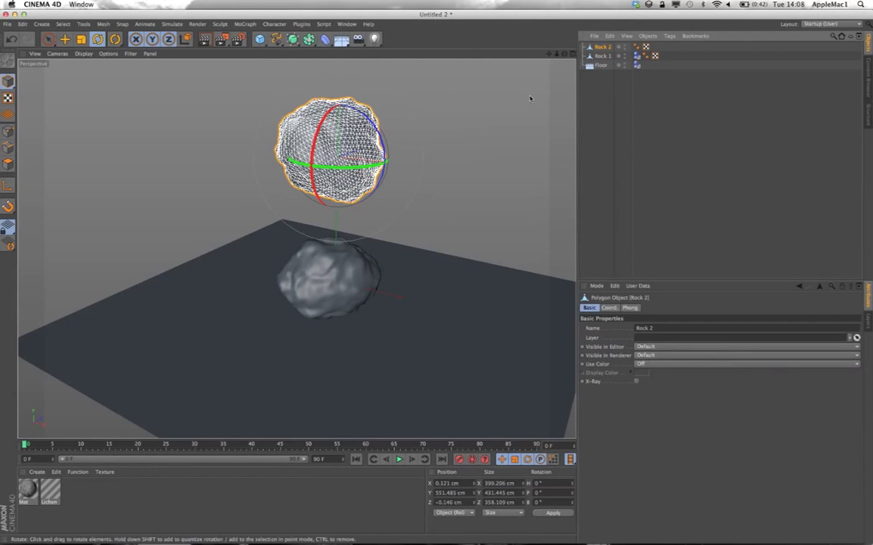
- Duplicate Rock 2 and hide the copy in both the editor and the renderer
left_click_drag(603, 50, 632, 78, "ctrl")
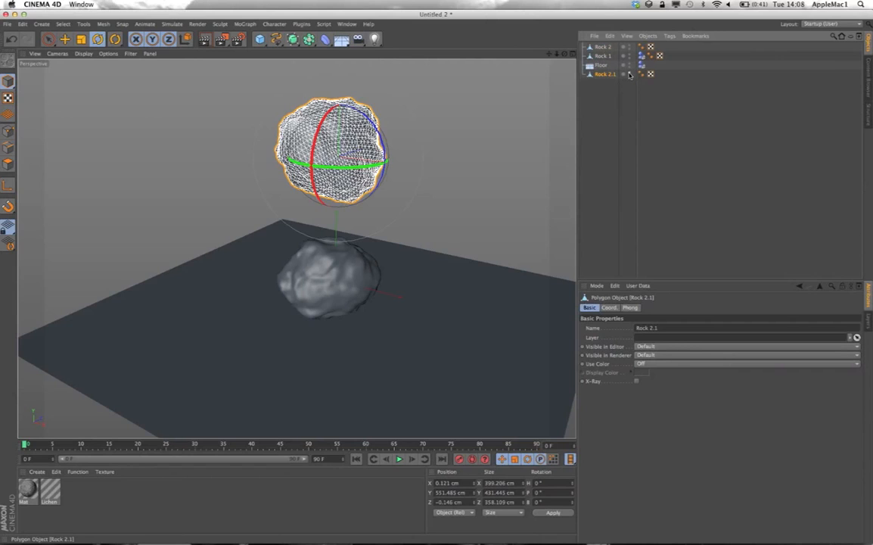
double_click(627, 73)
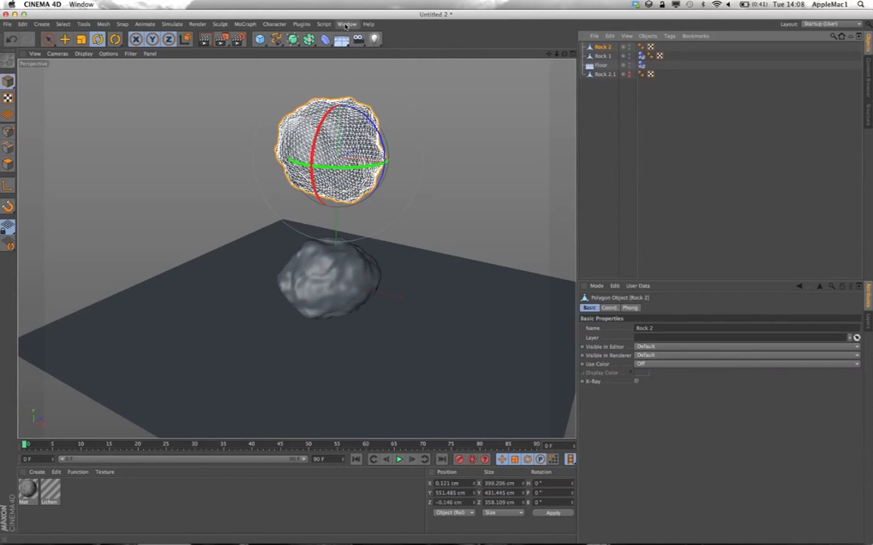
- Break the original Rock 2 into 5 pieces with the Xbreaker 1.71 R 12 script and expand the resulting group
left_click(324, 24)
mouse_move(345, 38)
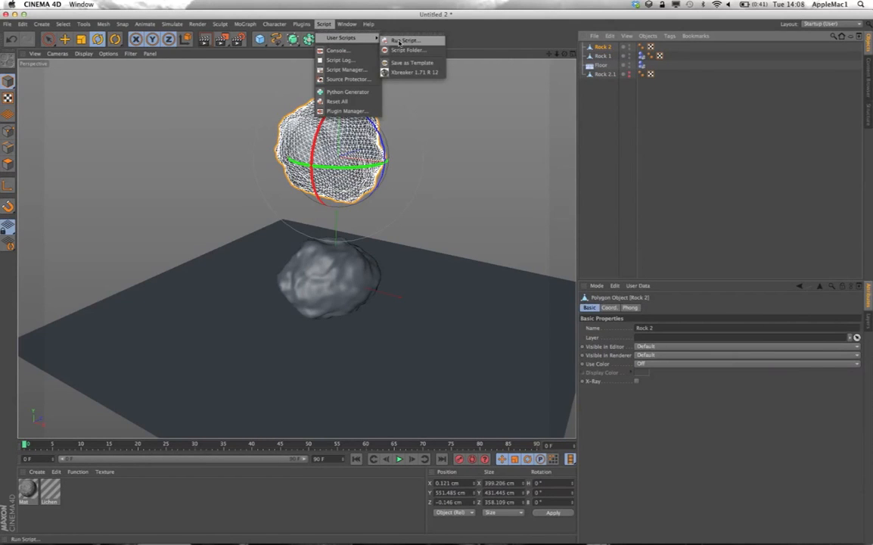
left_click(406, 73)
left_click_drag(409, 12, 499, 76)
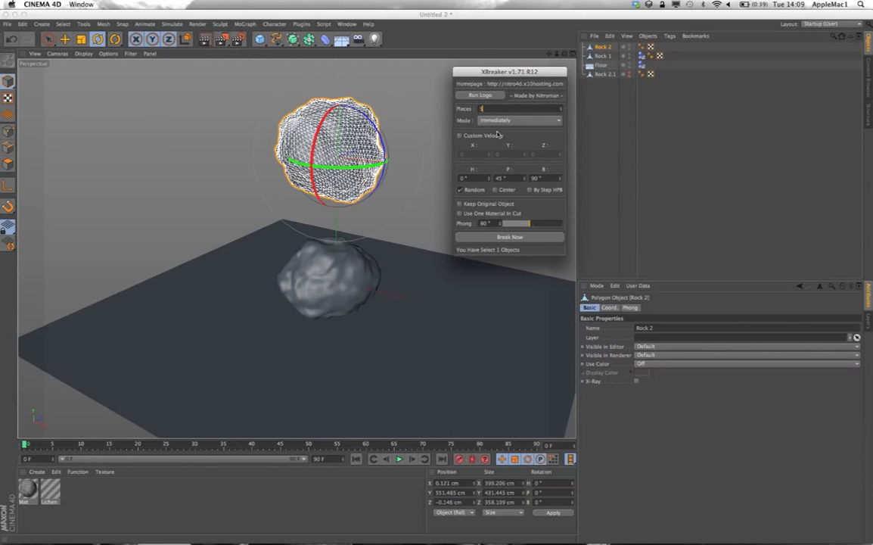
left_click_drag(548, 73, 549, 71)
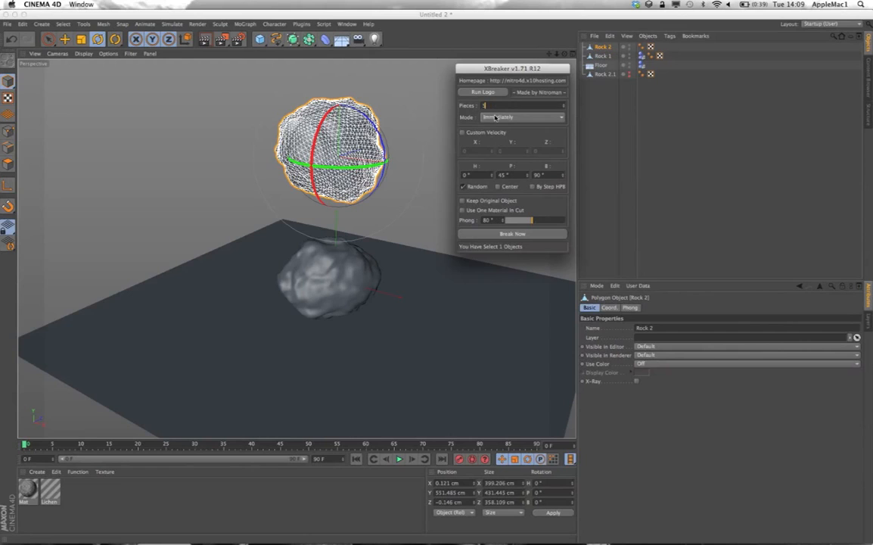
left_click(509, 235)
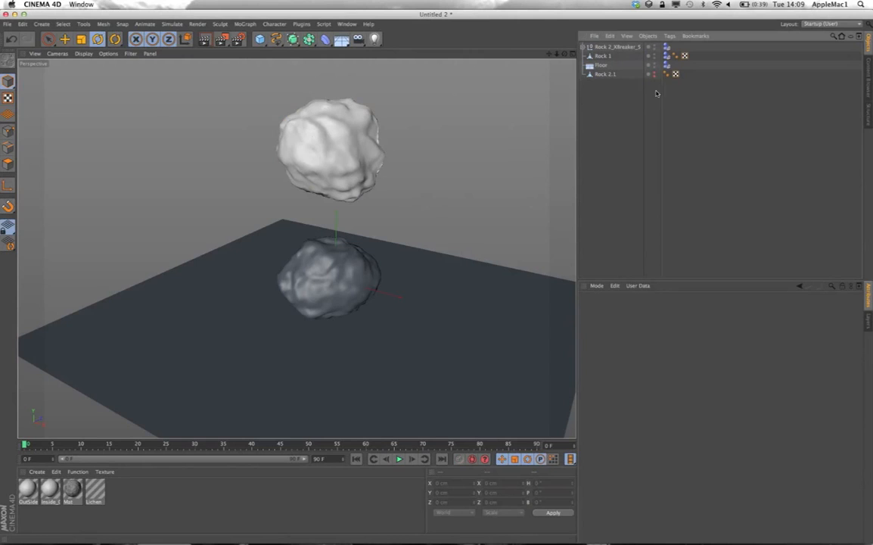
left_click(584, 48)
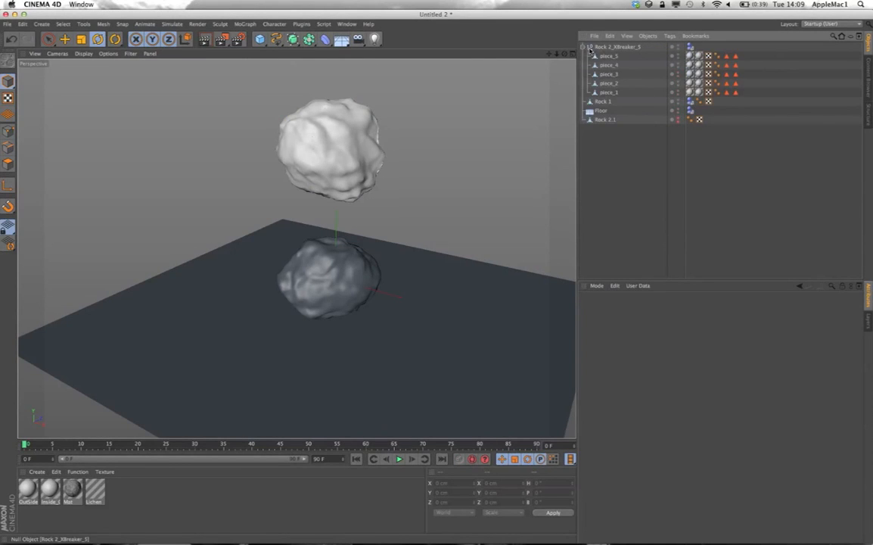
- Compare the broken Rock 2 pieces and break piece_3 into smaller pieces with the Xbreaker 1.71 R 12 script
left_click(610, 65)
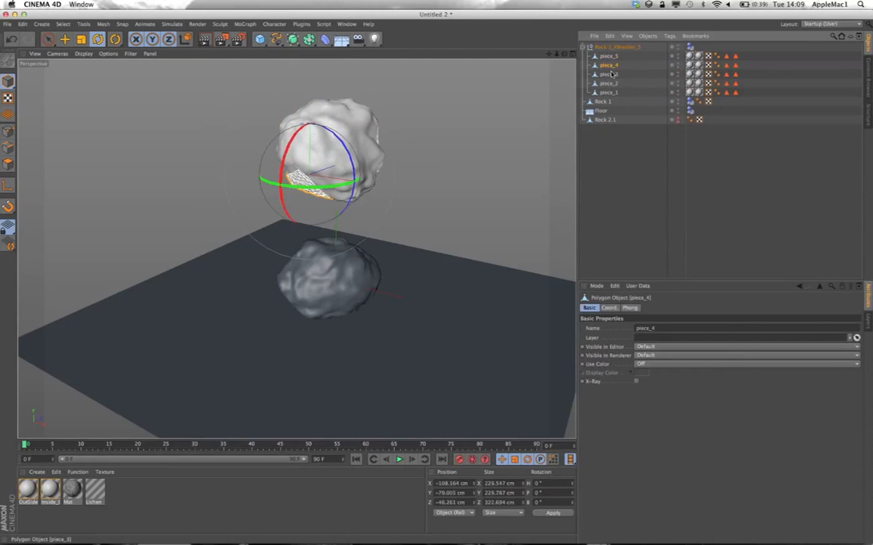
left_click(610, 83)
left_click(609, 93)
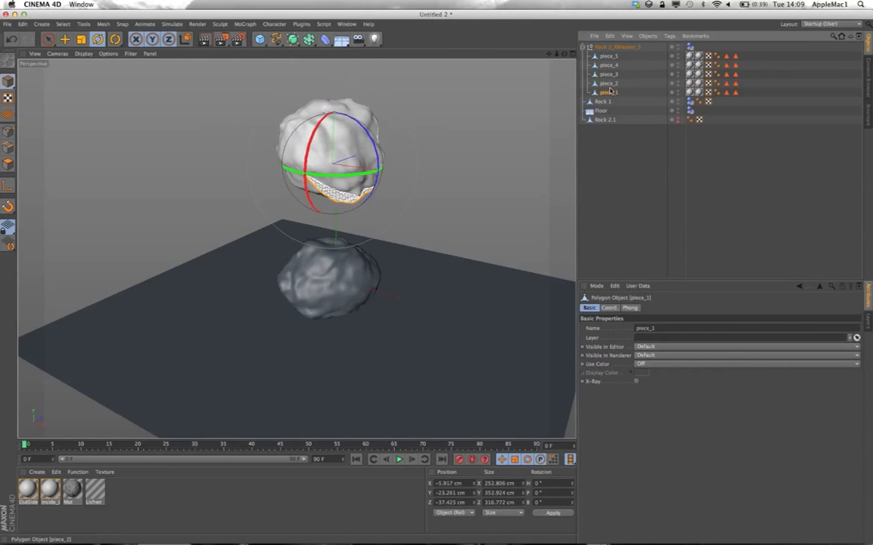
left_click(610, 84)
left_click(610, 74)
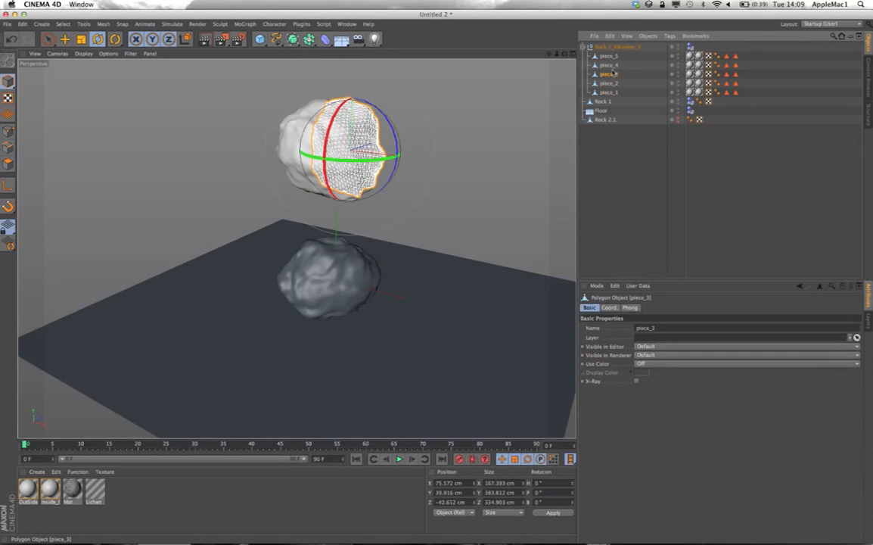
left_click(609, 66)
left_click(611, 75)
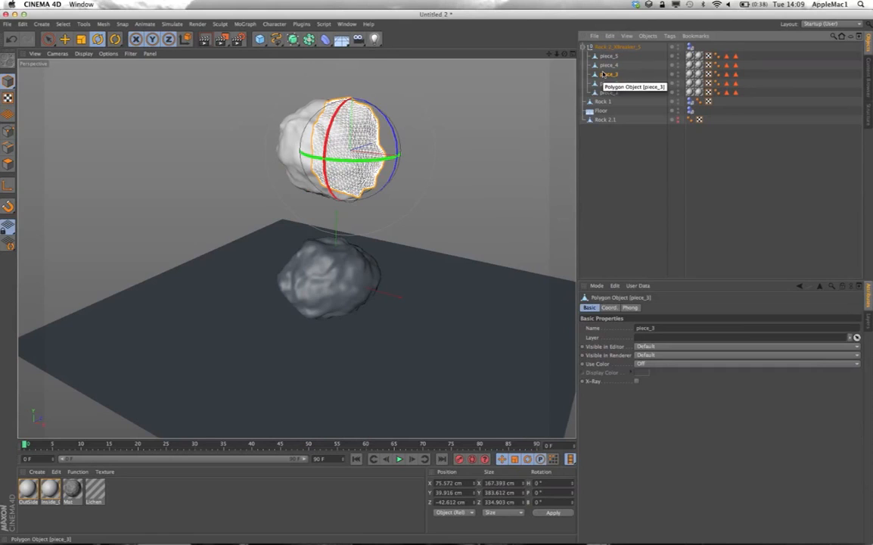
left_click(324, 23)
mouse_move(351, 38)
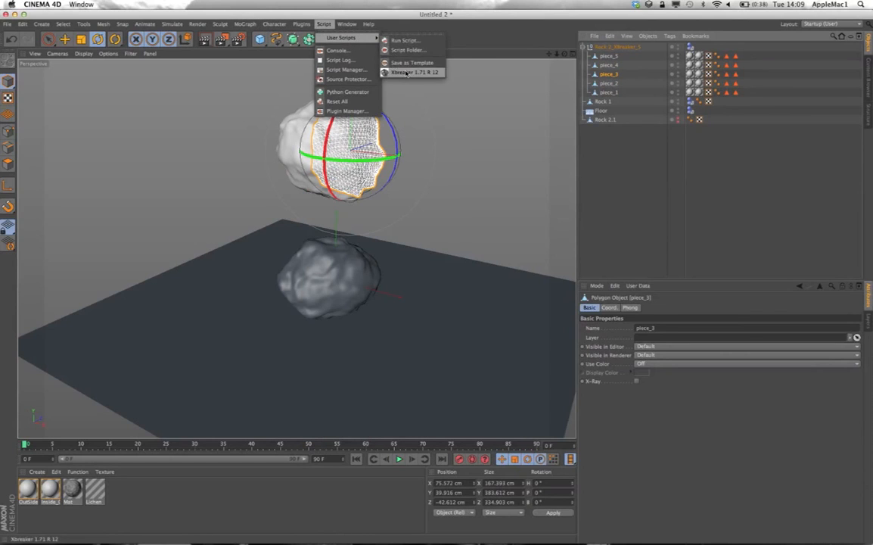
left_click(406, 72)
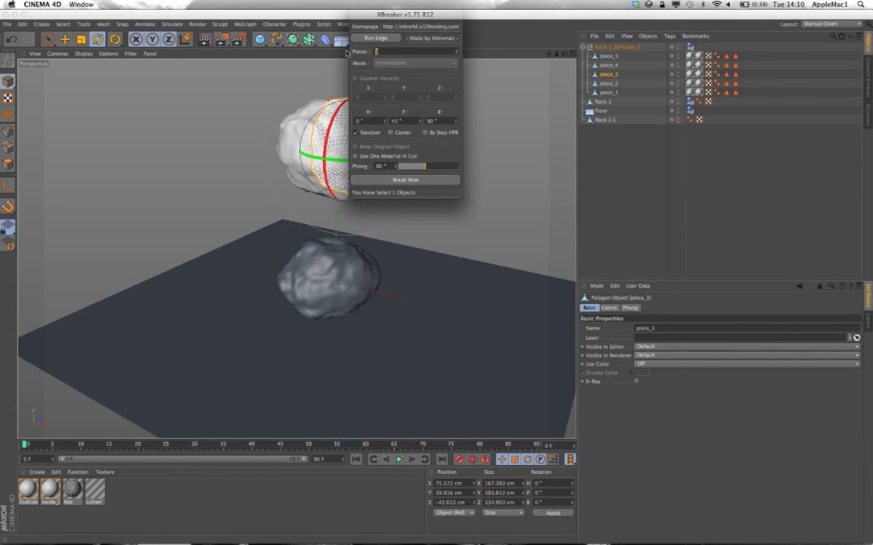
left_click(403, 179)
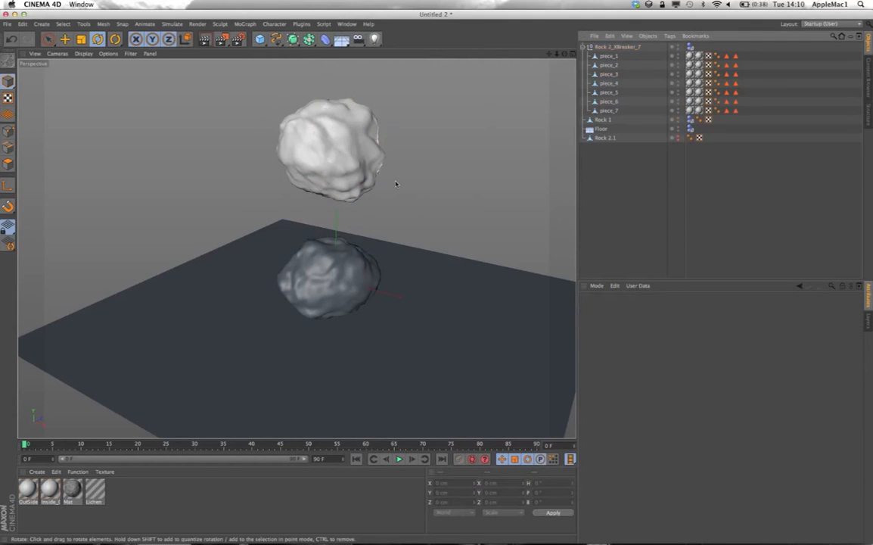
left_click(616, 47)
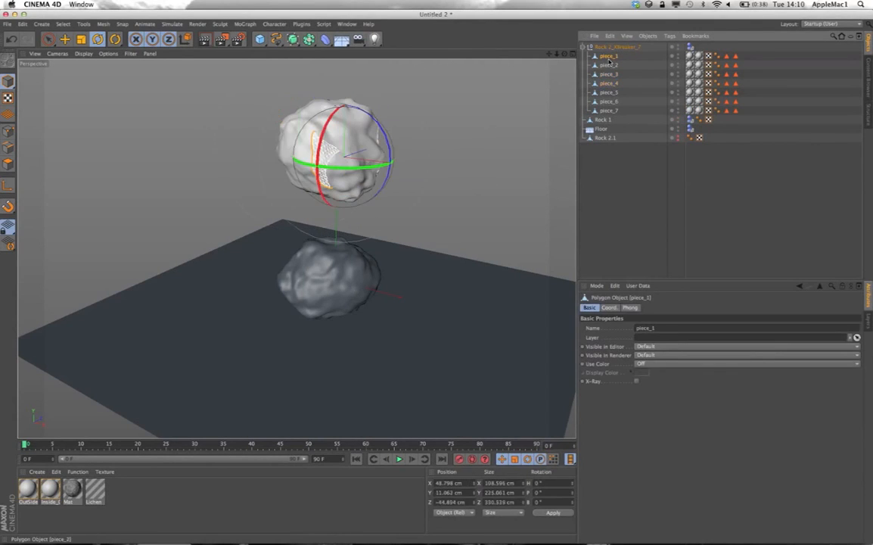
left_click(619, 225)
- Delete the dynamics body tag from the Rock 2_XBreaker_7 group
left_click_drag(295, 248, 296, 247, "alt")
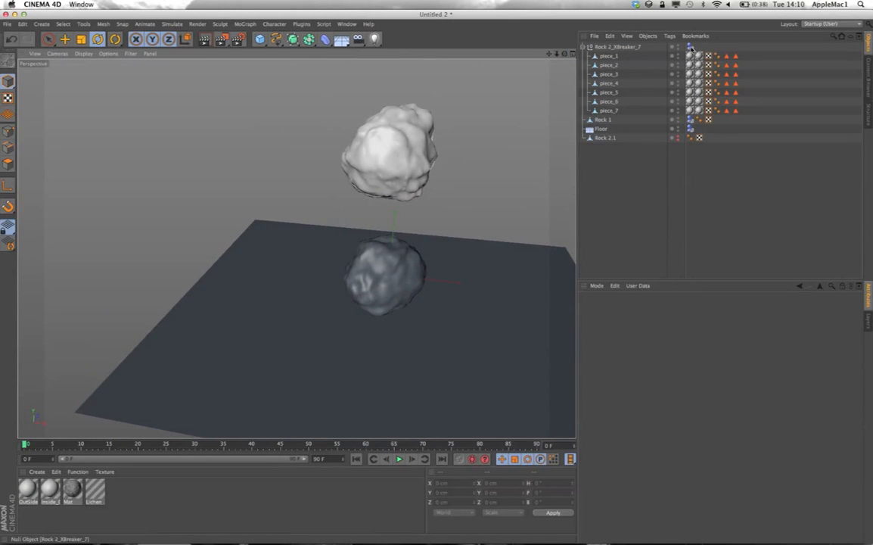
left_click(690, 47)
left_click(691, 49)
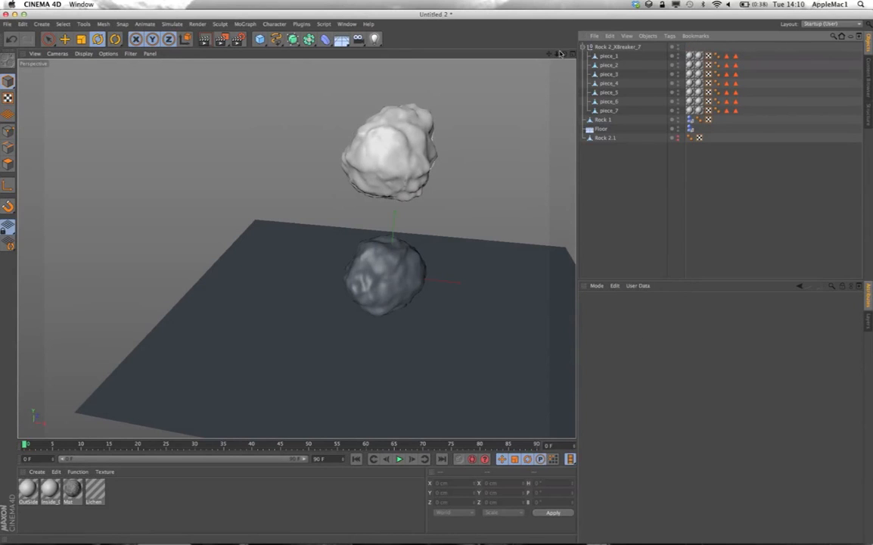
left_click_drag(295, 248, 296, 248, "alt")
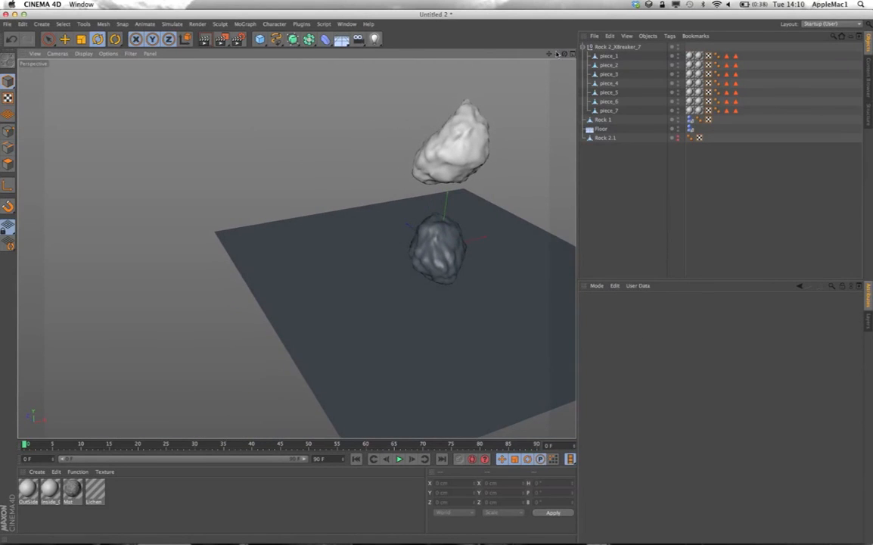
left_click_drag(563, 54, 567, 54)
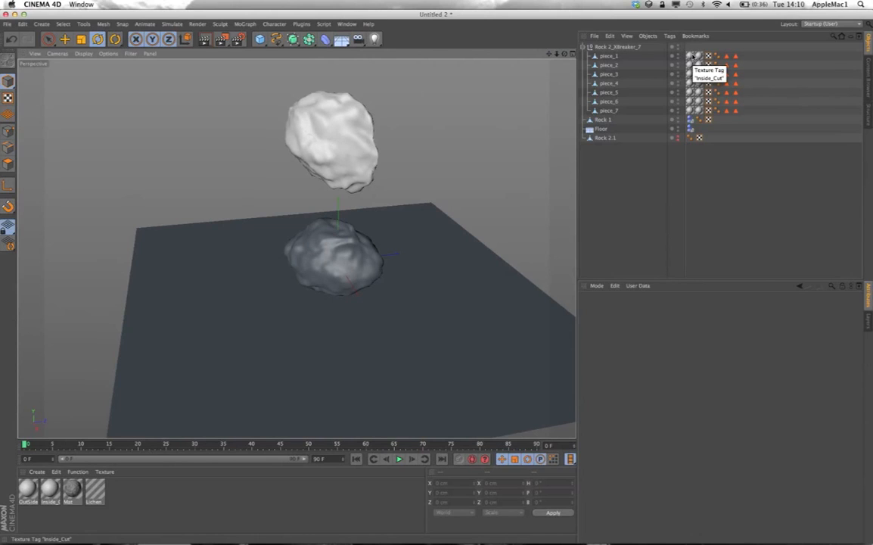
- Examine the OutSide_Cut and Inside_Cut materials and the texture and polygon selection tags on piece_1
left_click(28, 491)
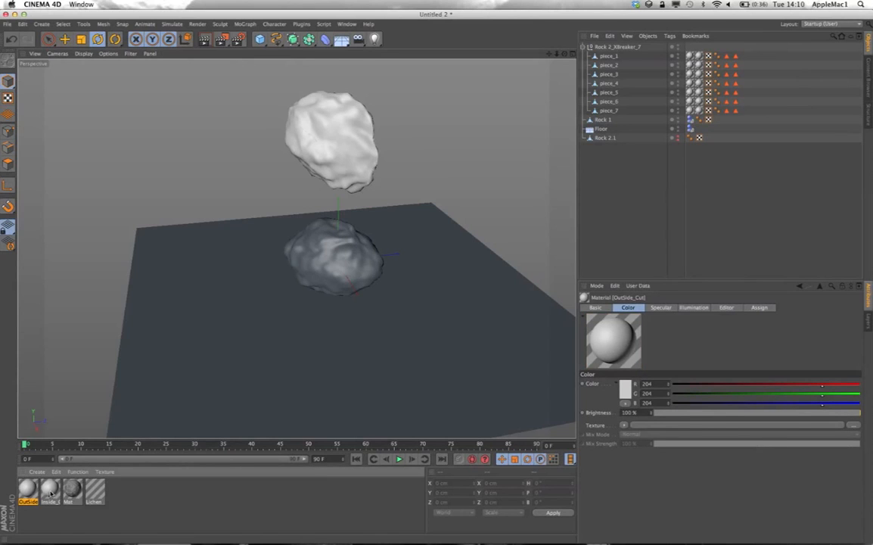
left_click_drag(49, 490, 690, 56)
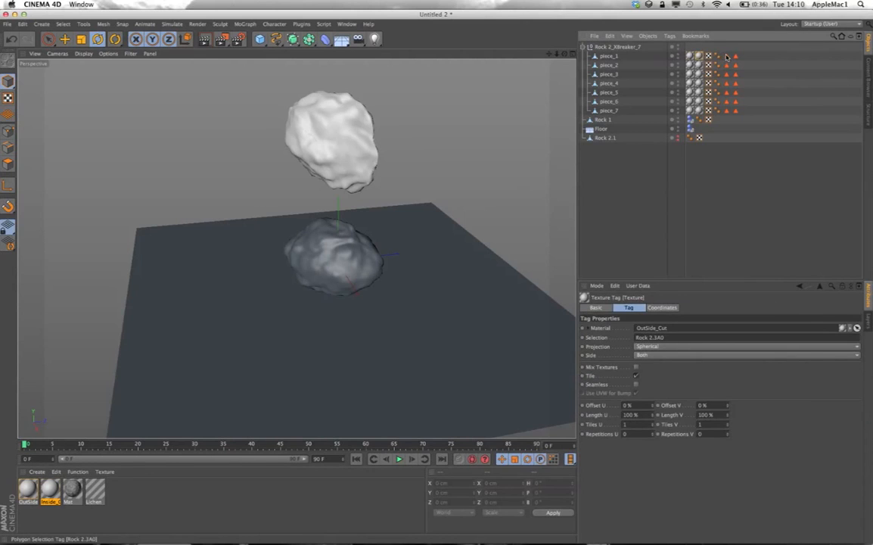
left_click(731, 57)
left_click(735, 56)
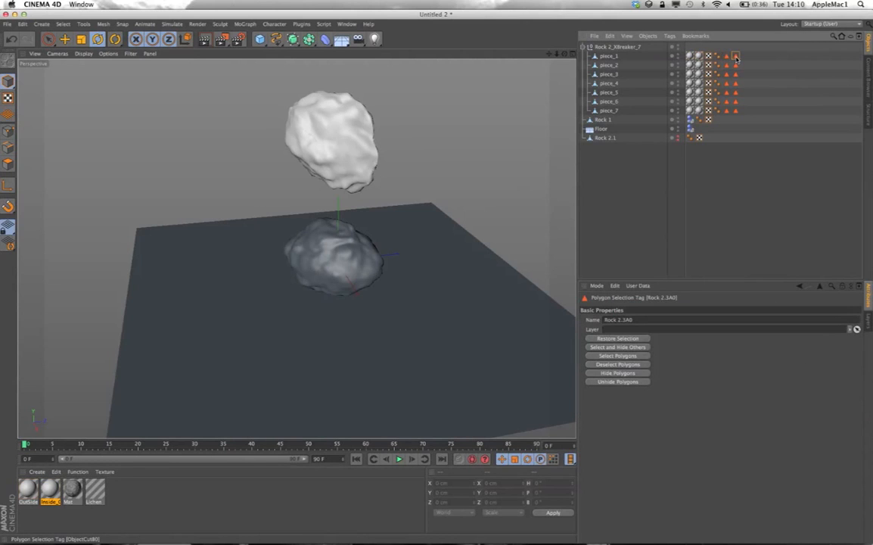
left_click(690, 56)
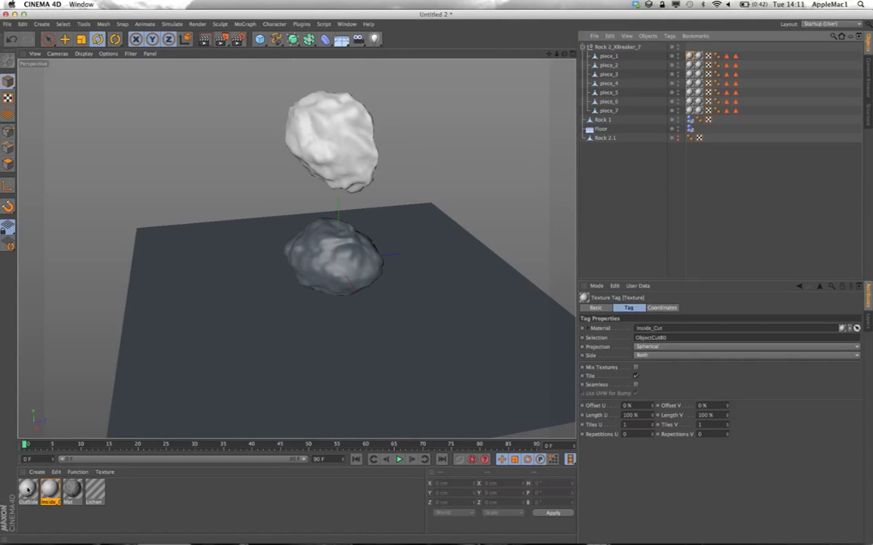
- Delete the OutSide_Cut and Inside_Cut materials and the empty texture tags on piece_1 through piece_7
left_click(27, 488, "shift")
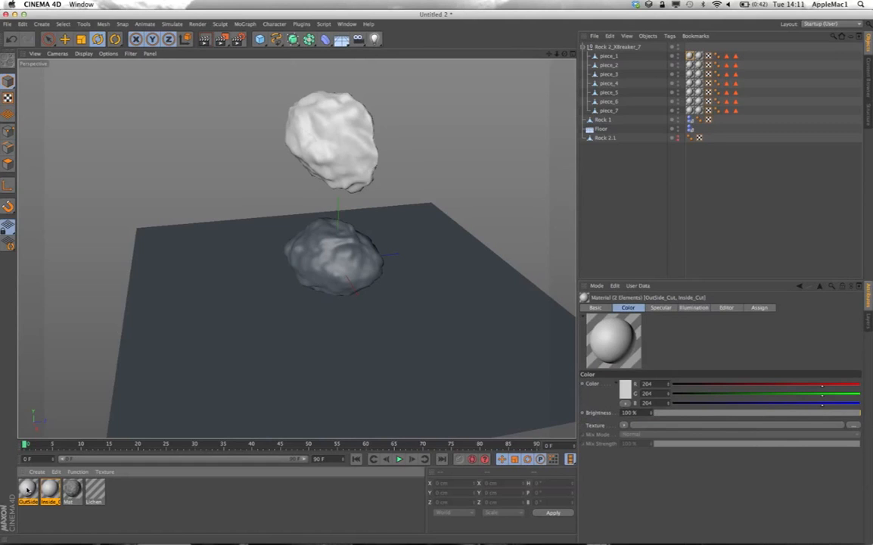
key("Delete")
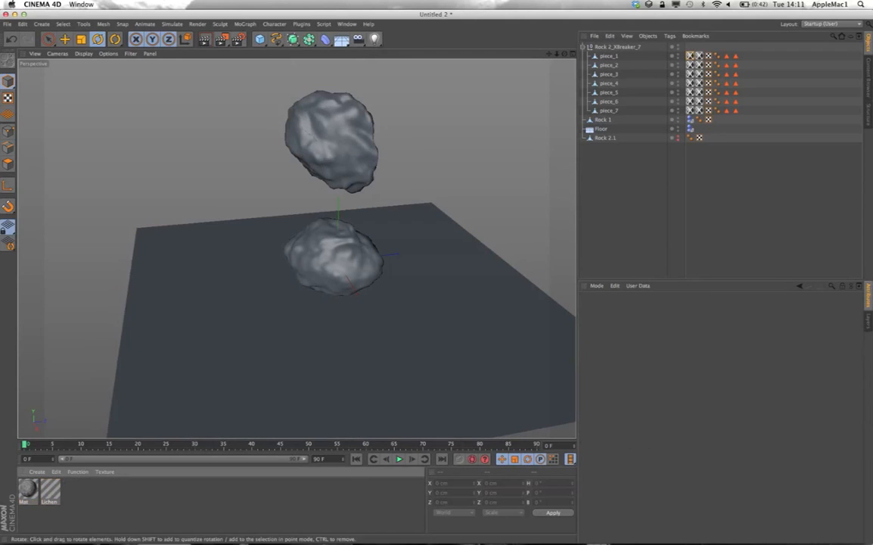
left_click(705, 100)
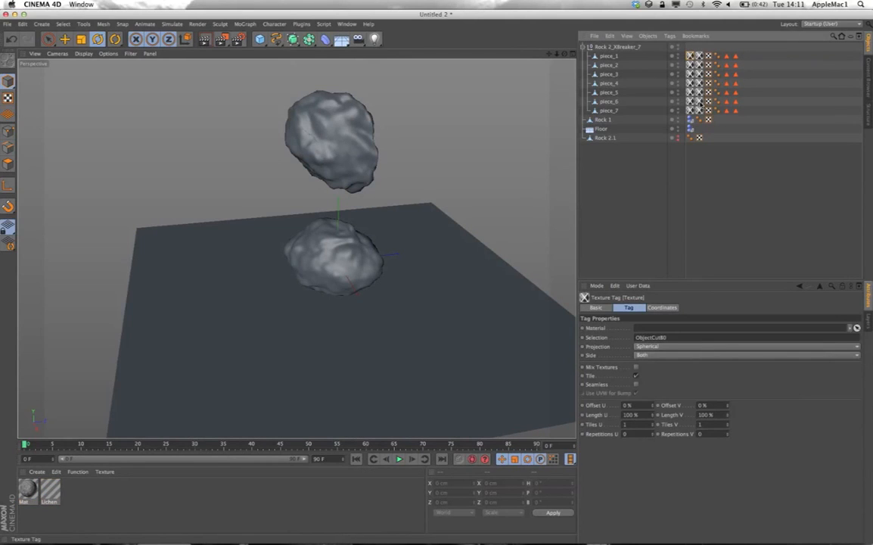
key("Delete")
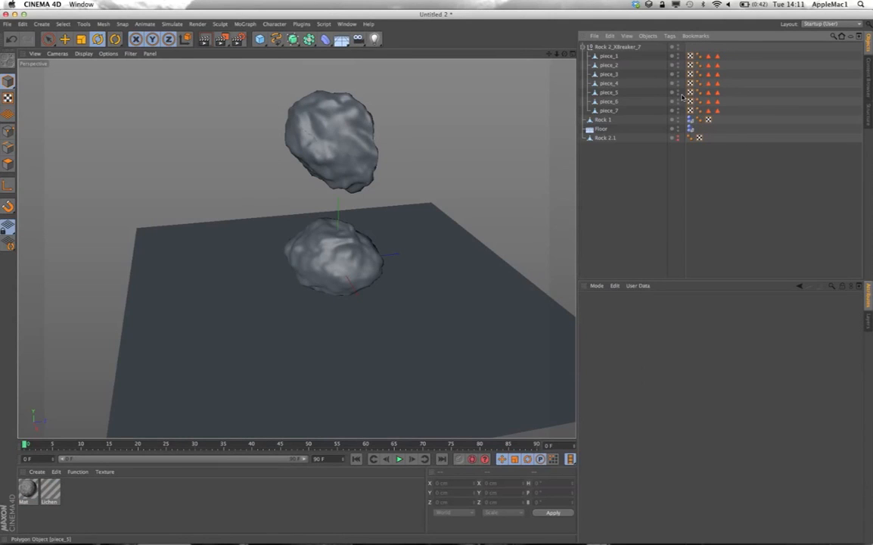
- Delete the polygon selection tags from piece_1 through piece_7
left_click(707, 56)
left_click(717, 111, "shift")
key("Delete")
- Add a MoGraph Fracture object to the scene for the broken rock pieces
left_click(581, 47)
left_click(244, 23)
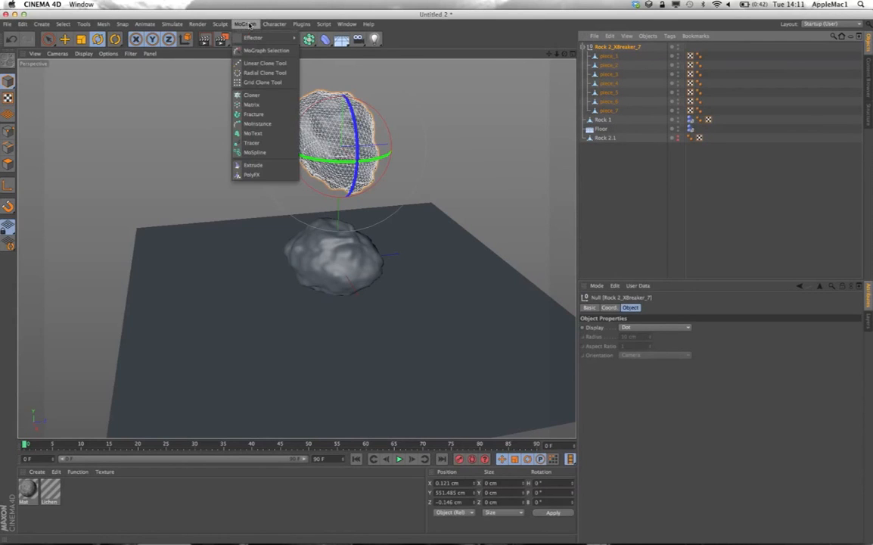
left_click(253, 114, "alt")
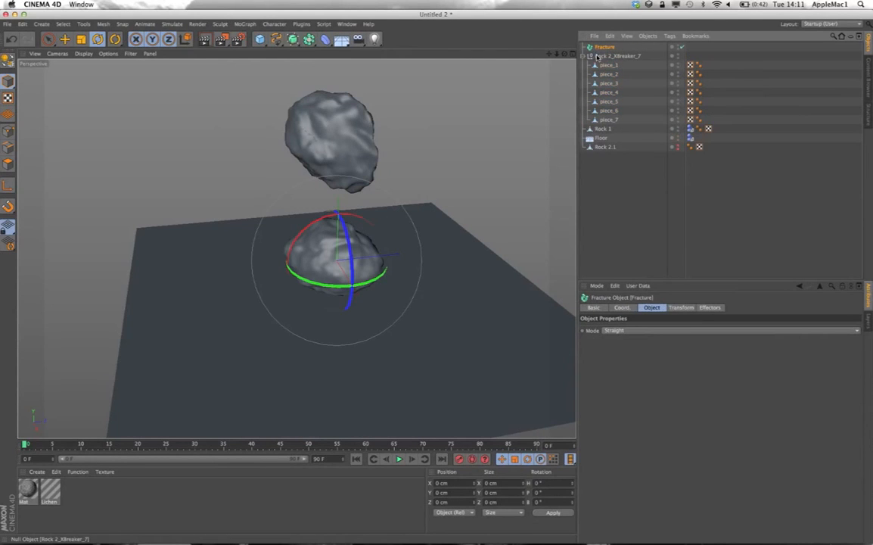
left_click_drag(601, 58, 606, 53)
- Move piece_1 through piece_7 into the Fracture object and delete the empty Rock 2_XBreaker_7 null
left_click(612, 66)
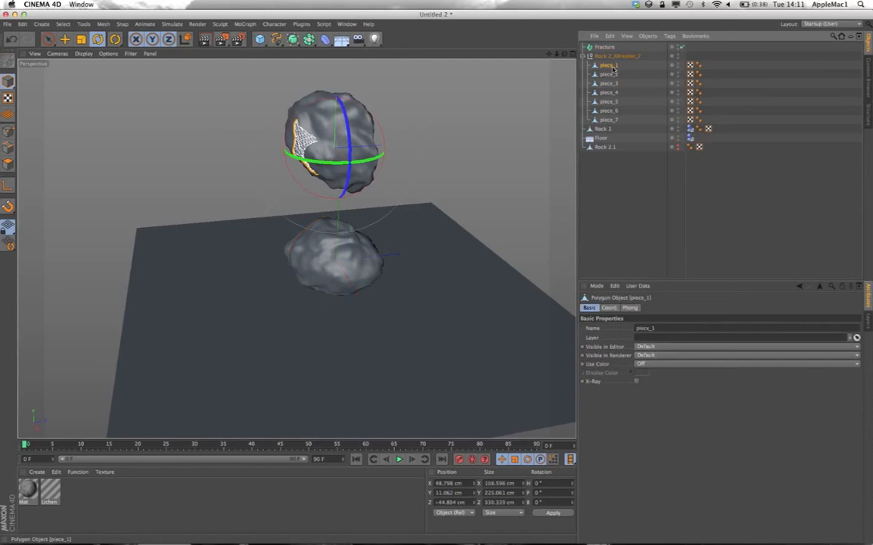
left_click(608, 119, "shift")
left_click_drag(607, 119, 609, 47)
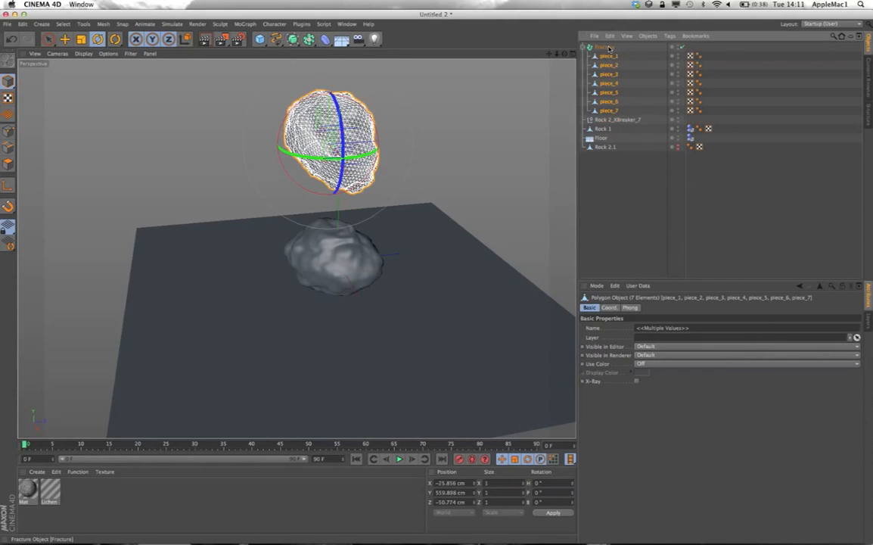
left_click(619, 120)
key("Delete")
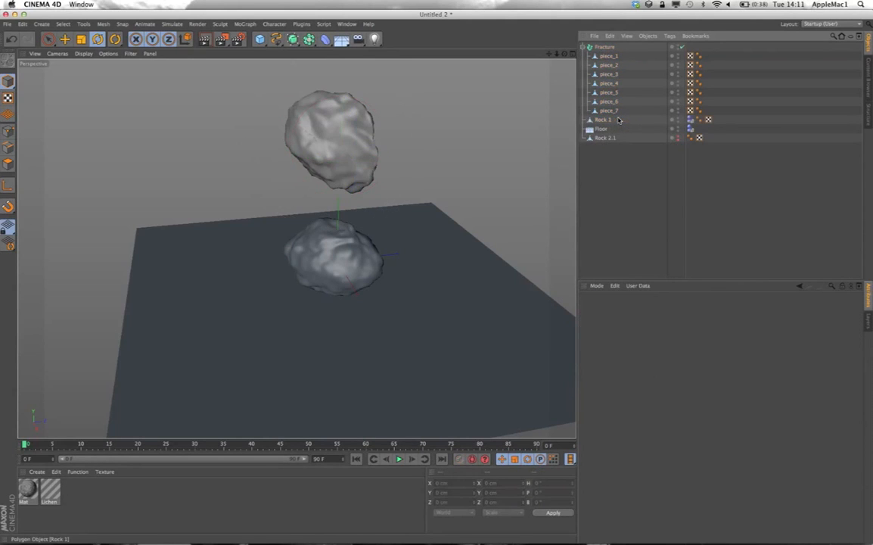
- Add a Rigid Body simulation tag to the Fracture object
right_click(607, 49)
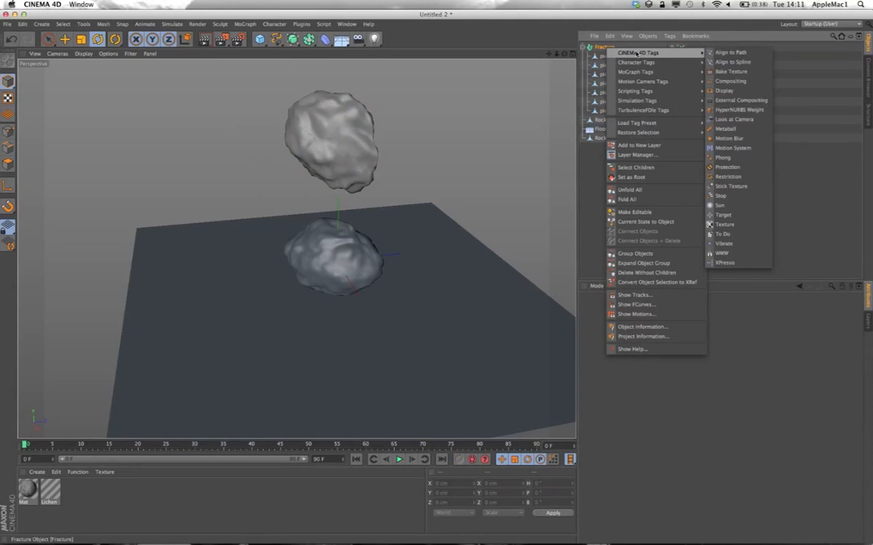
mouse_move(651, 100)
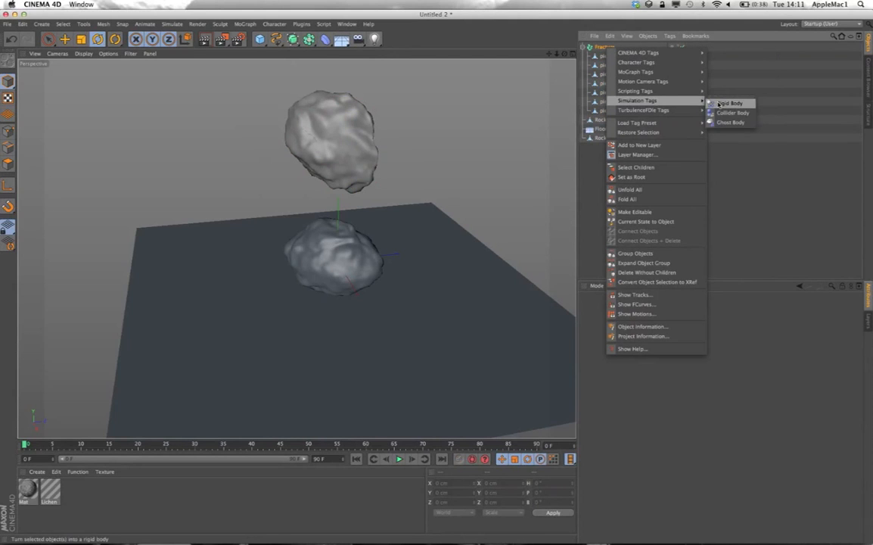
left_click(725, 102)
left_click_drag(565, 54, 506, 105)
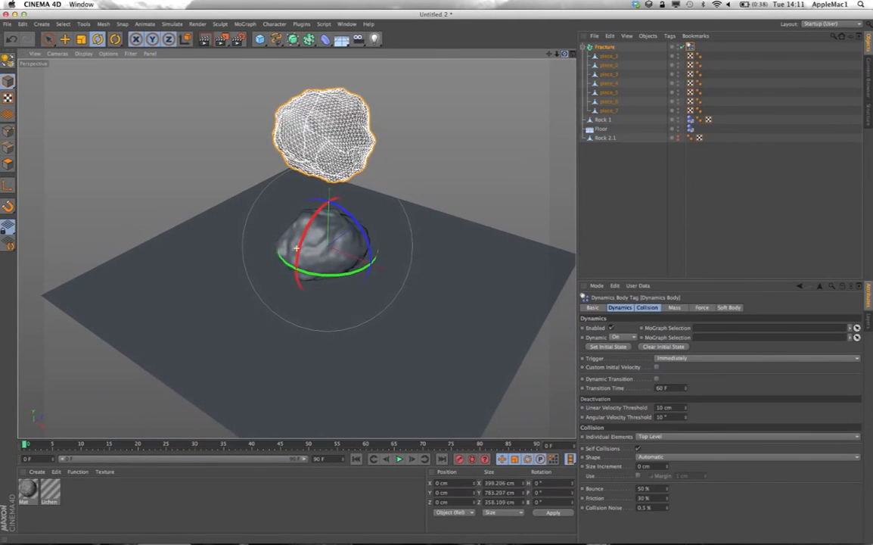
left_click(542, 366)
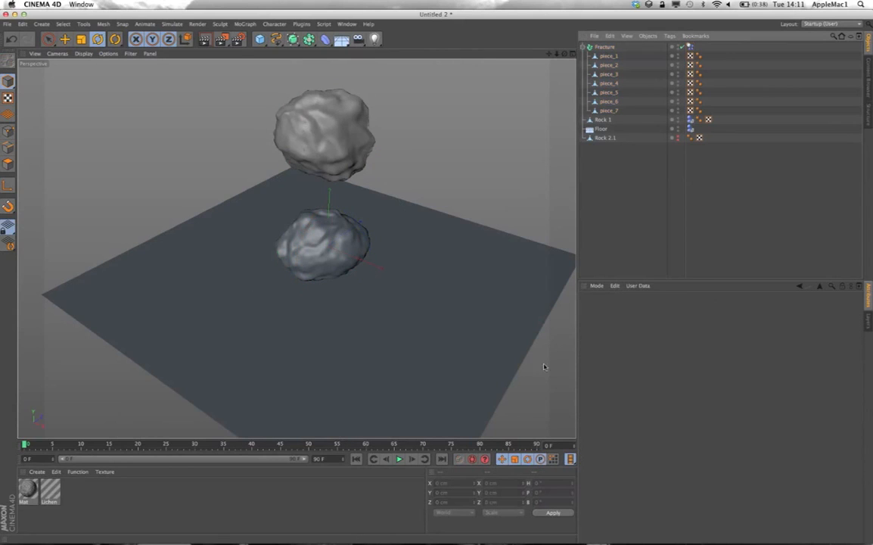
- Play the simulation to check how the rock pieces fall, stop it, and return to frame 0
left_click(400, 459)
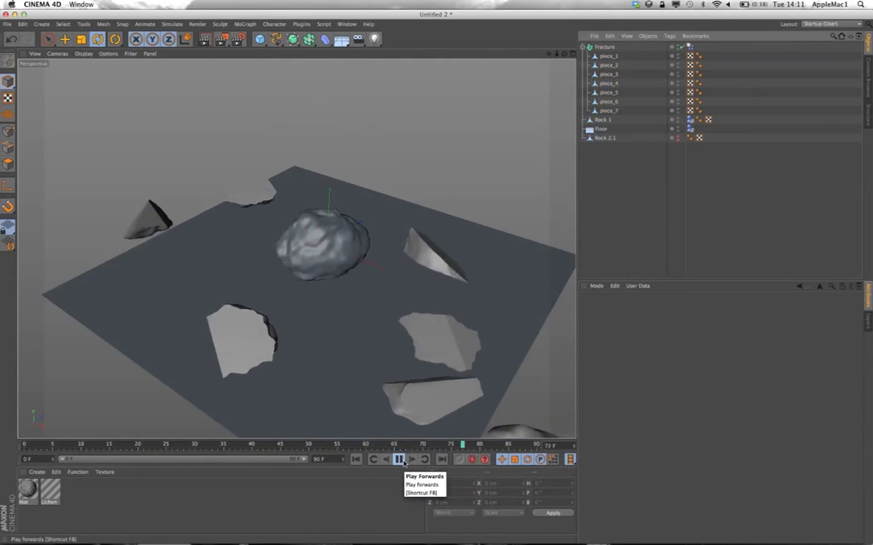
left_click(399, 459)
left_click(356, 459)
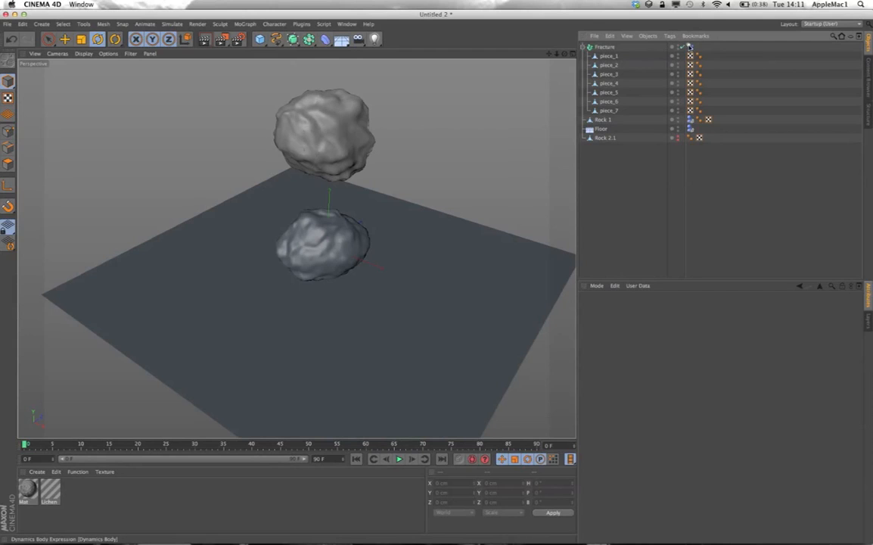
- Set Individual Elements to Off in the Fracture object's dynamics tag, play the simulation, and return to frame 0
left_click(690, 47)
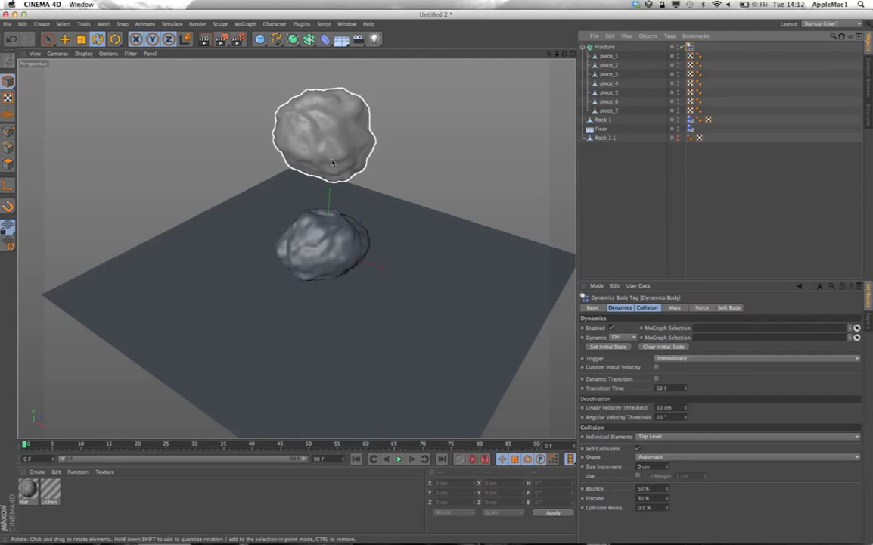
left_click(654, 438)
left_click(641, 446)
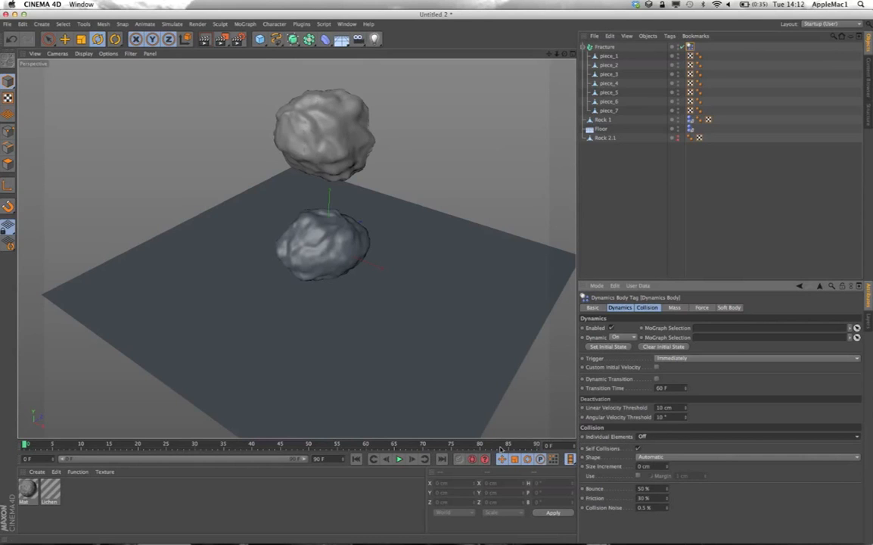
left_click(398, 459)
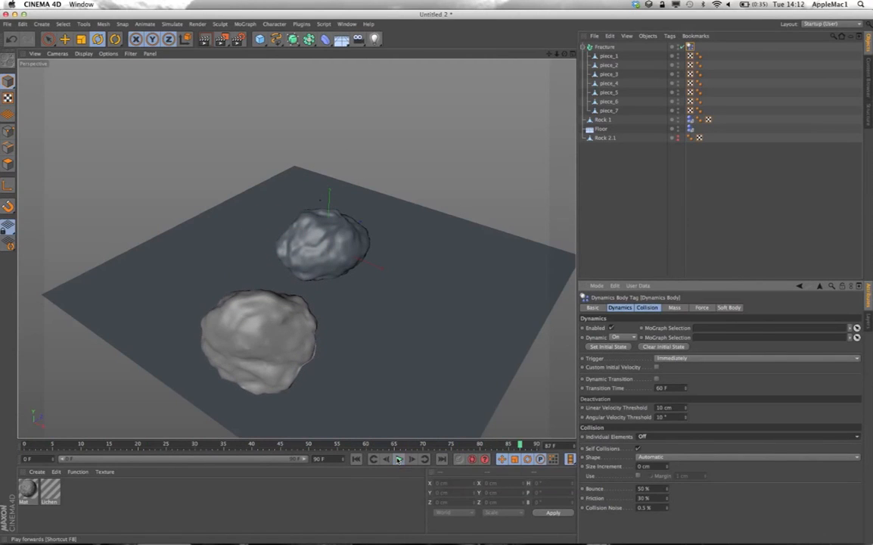
left_click(356, 460)
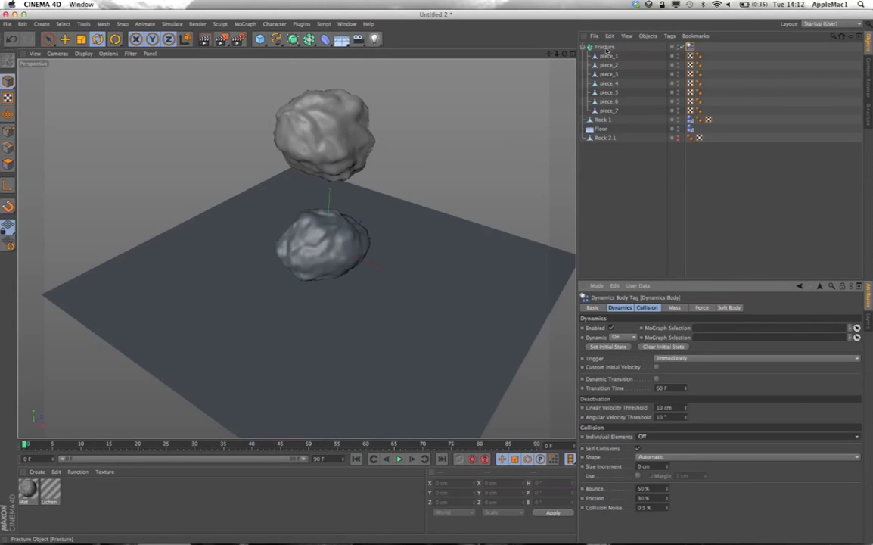
- Move the Fracture object below Rock 1 in the hierarchy and remove the Fracture object's dynamics tag
left_click_drag(601, 47, 603, 123)
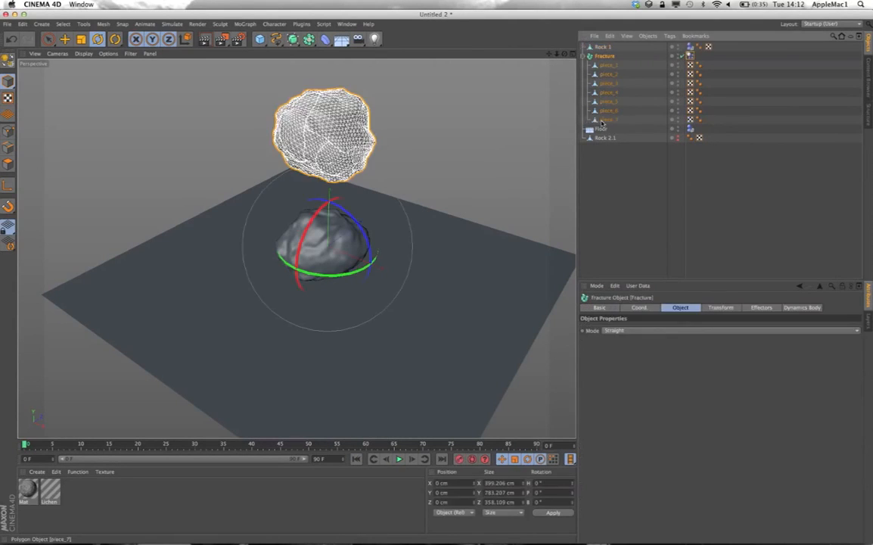
left_click(603, 47)
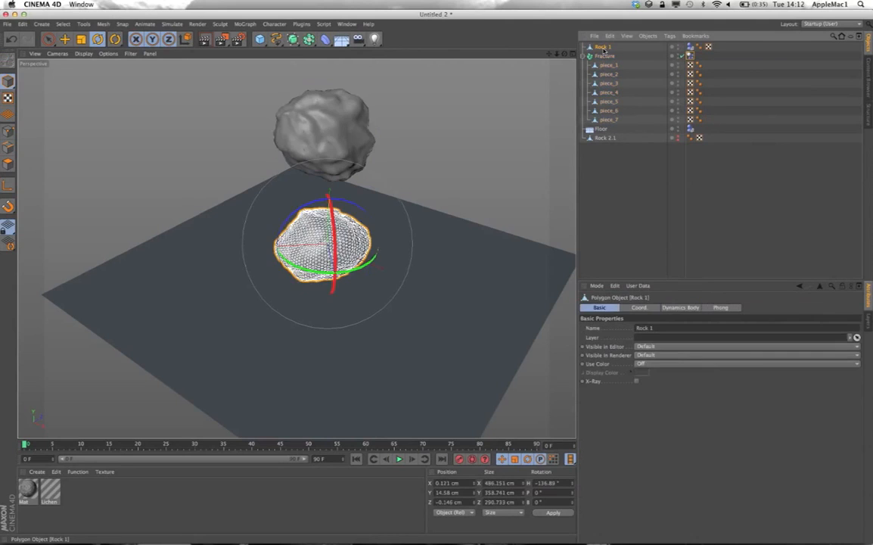
left_click(707, 47)
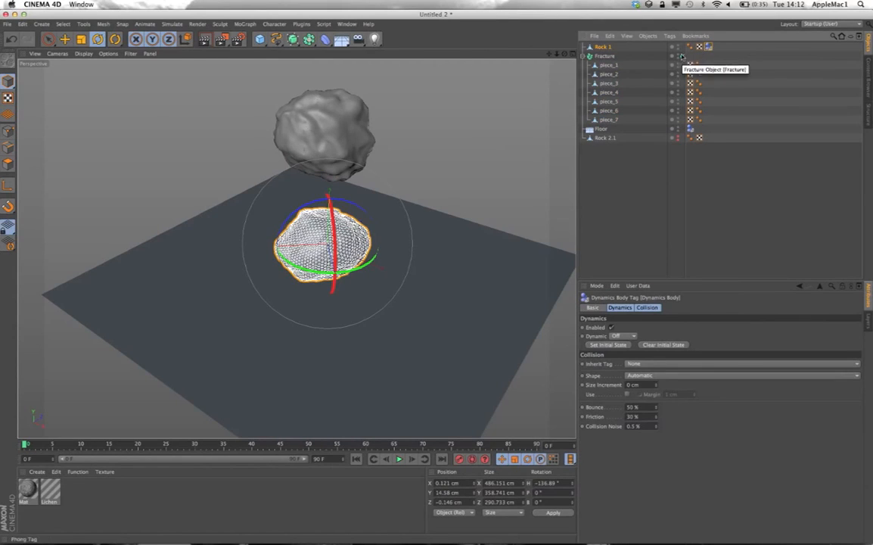
left_click(615, 57)
left_click(708, 47)
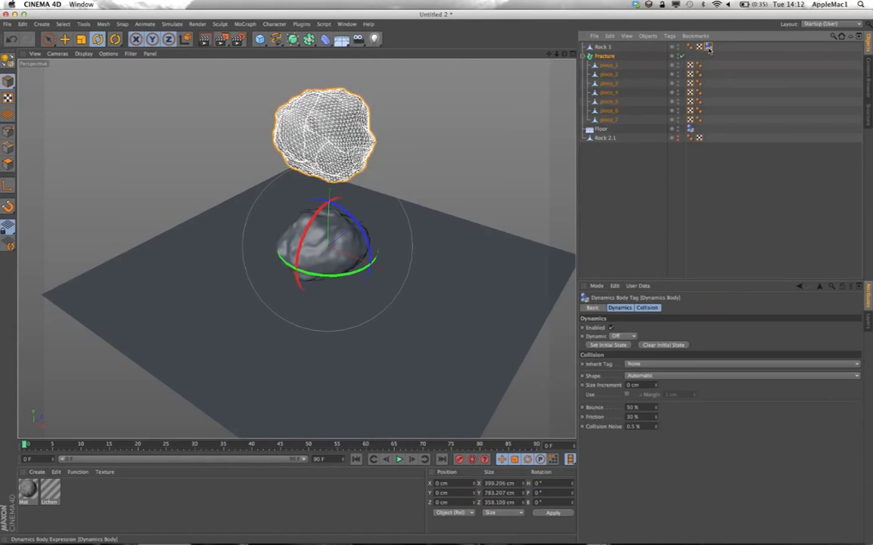
- Play the simulation with the Fracture object's dynamics tag removed, stop it, and return to frame 0
left_click(399, 458)
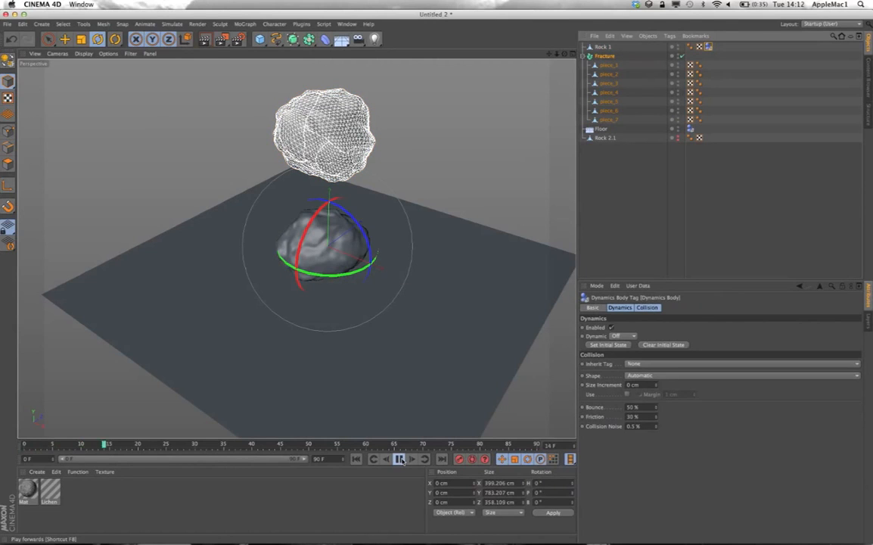
left_click(398, 458)
key("shift+f")
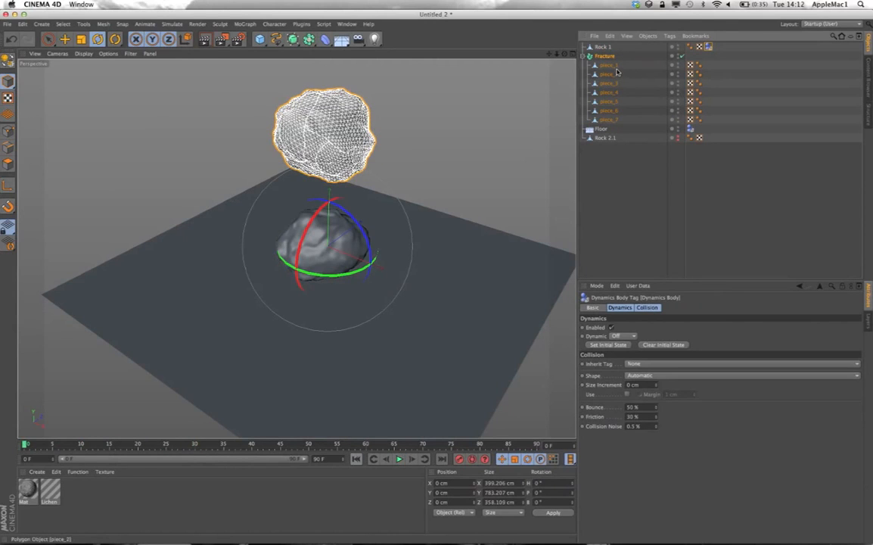
- Delete the dynamics body tag from Rock 1 and collapse the Fracture object's hierarchy
left_click(605, 47)
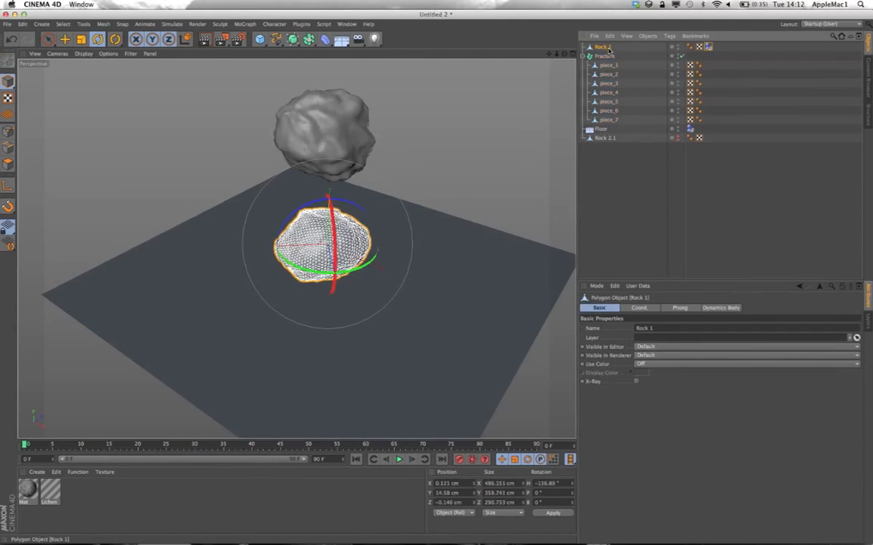
left_click(65, 38)
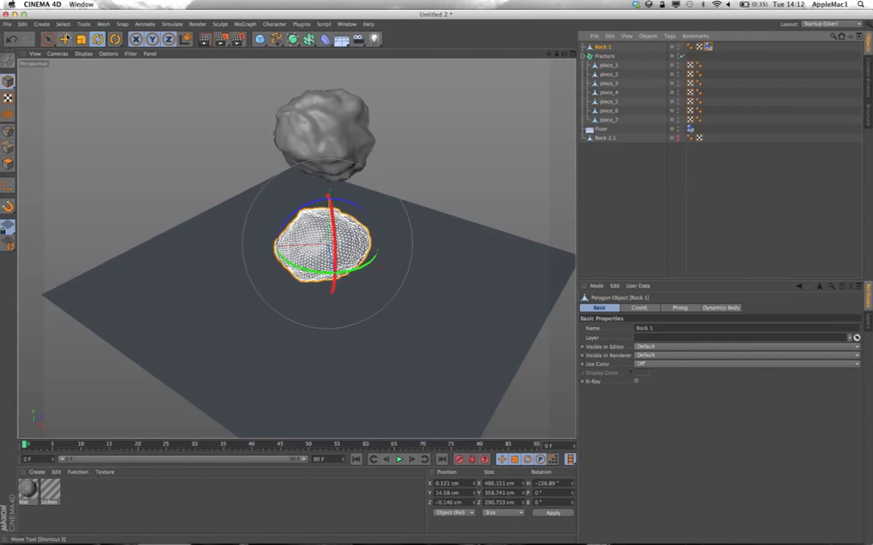
left_click(704, 47)
key("Delete")
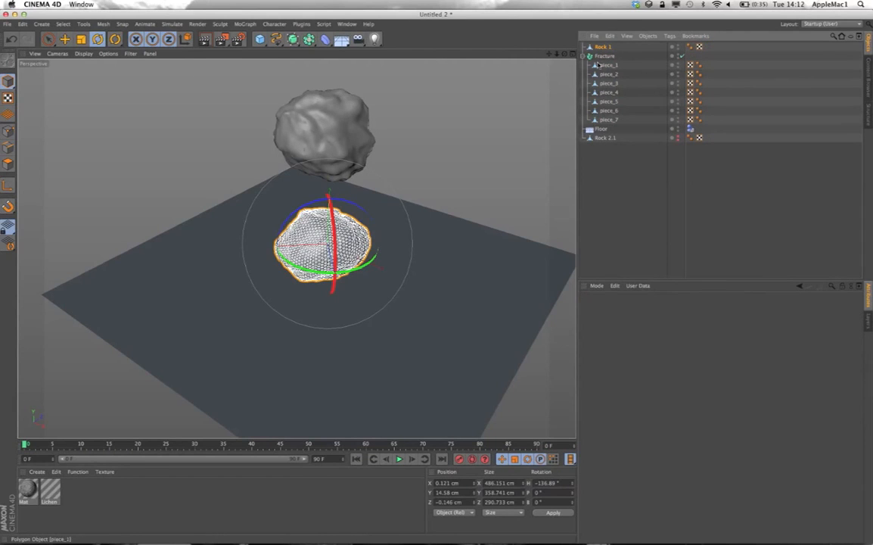
left_click(583, 57)
- Swap the rocks' heights by raising Rock 1 to Y about 607 cm and lowering the Fracture object to Y about -568 cm
left_click(607, 48)
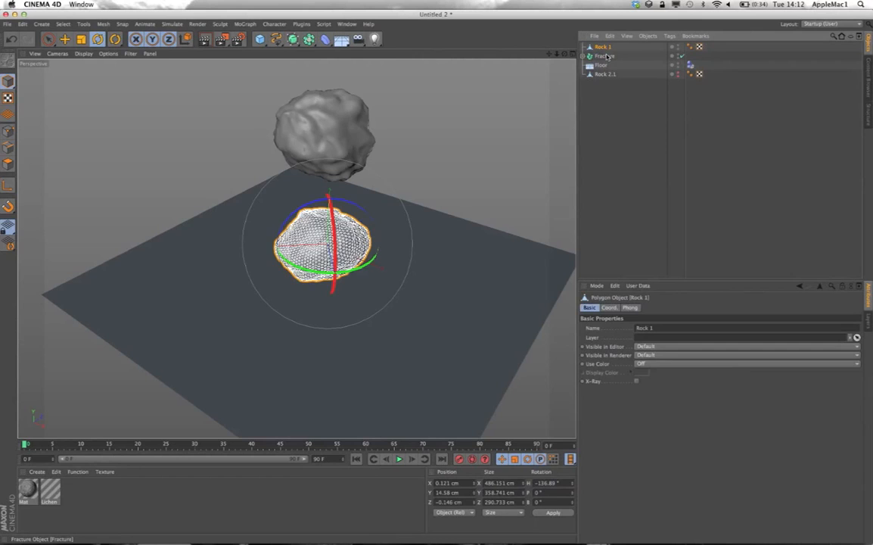
left_click(605, 57)
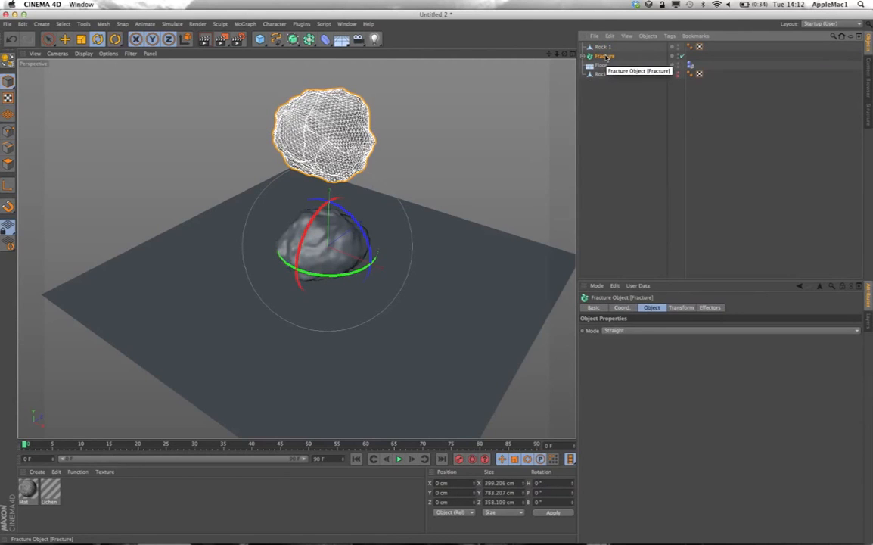
left_click(604, 47)
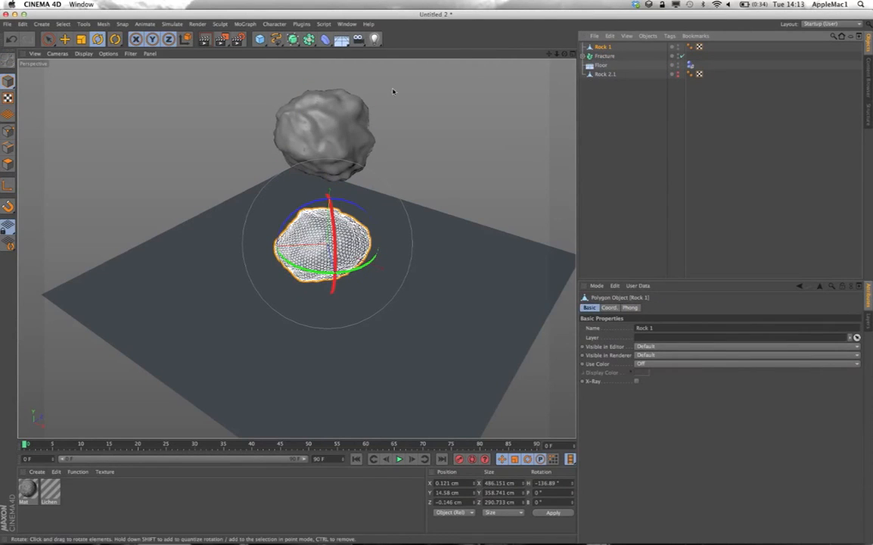
key("e")
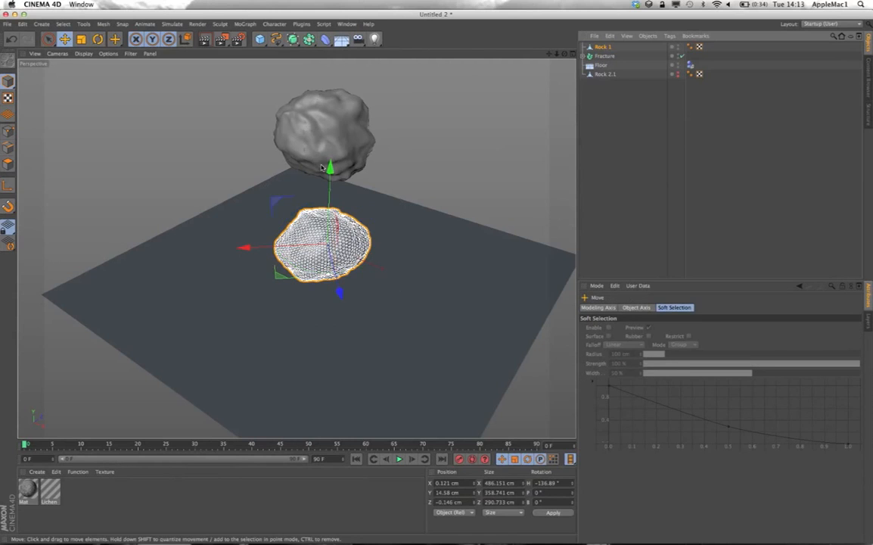
left_click_drag(319, 167, 324, 51)
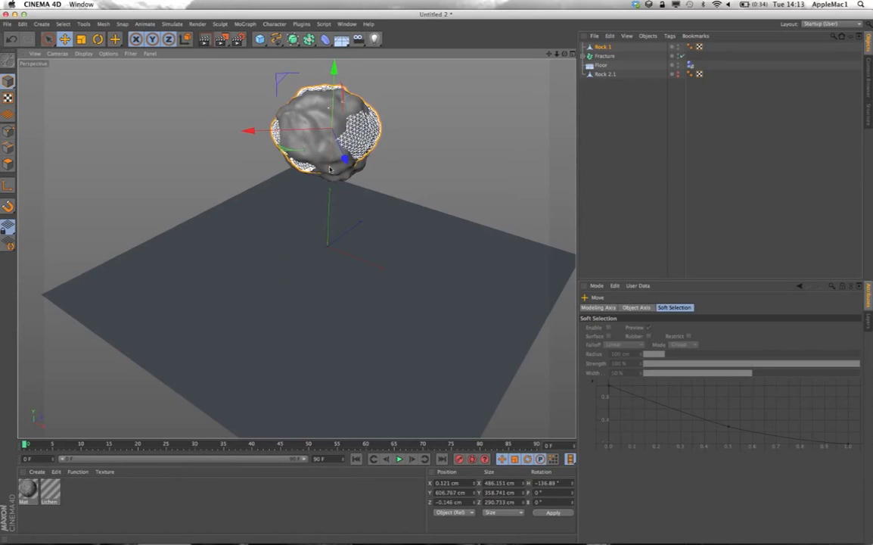
left_click(603, 56)
left_click_drag(329, 170, 347, 264)
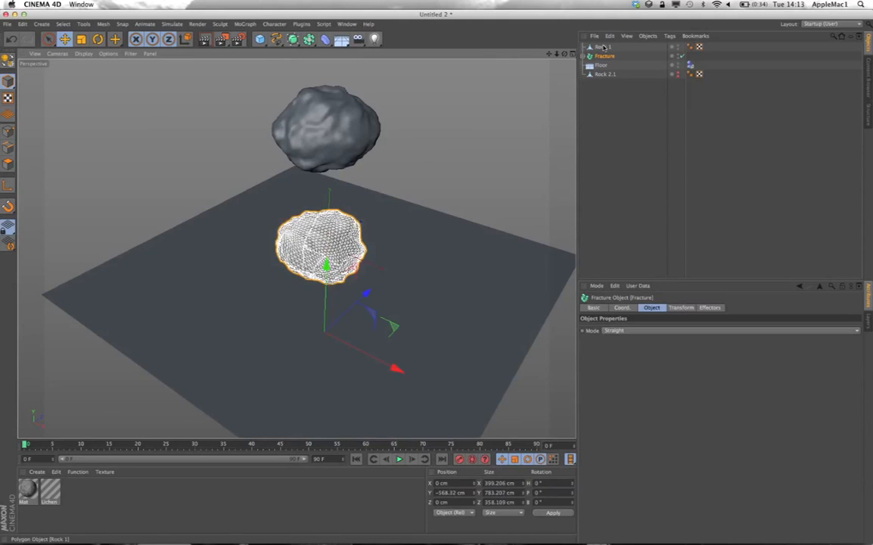
left_click(603, 48)
right_click(602, 48)
key("Escape")
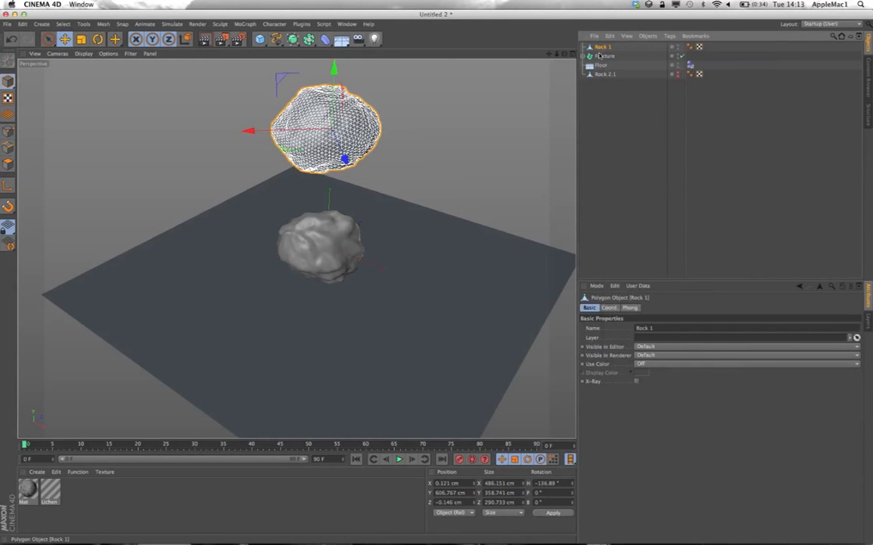
left_click(603, 56)
left_click(589, 56)
left_click(608, 65)
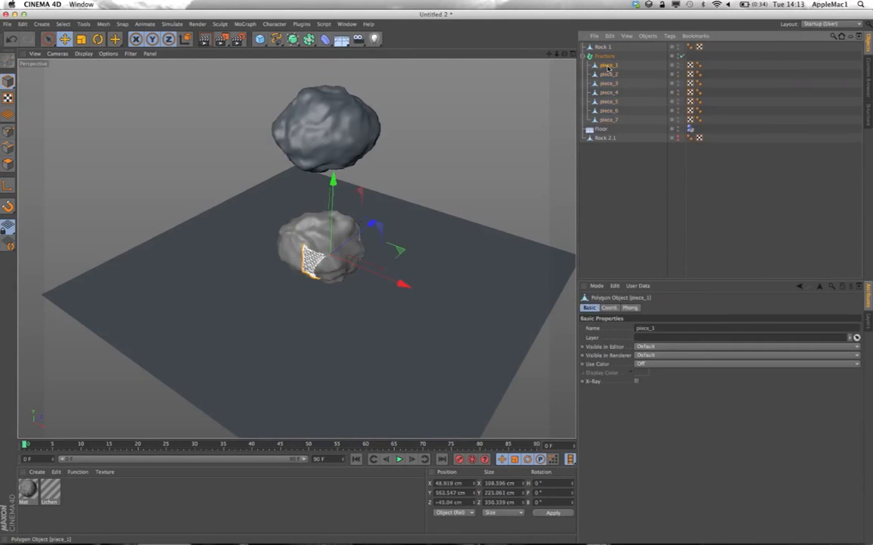
left_click(604, 120, "shift")
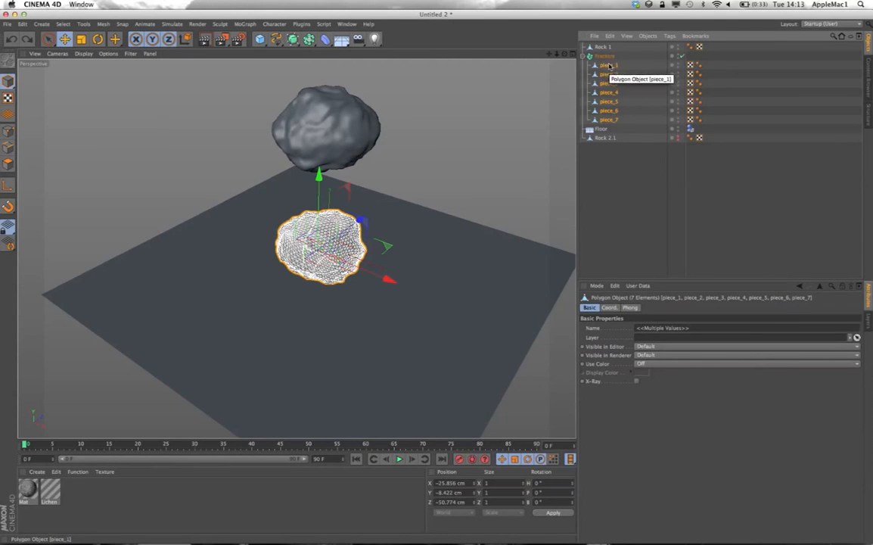
- Collapse the Fracture object, move it to the end of the object list, and raise it to Y about -550 cm
left_click(587, 57)
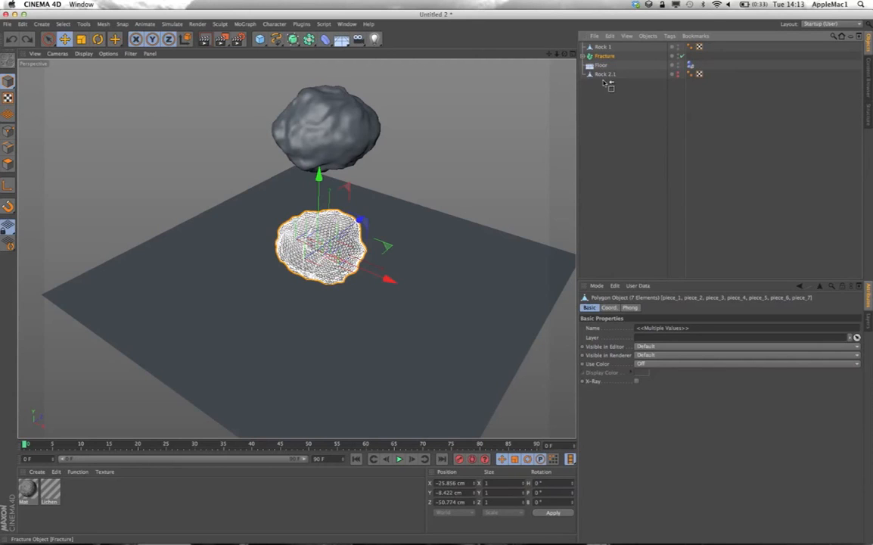
left_click_drag(605, 82, 603, 81)
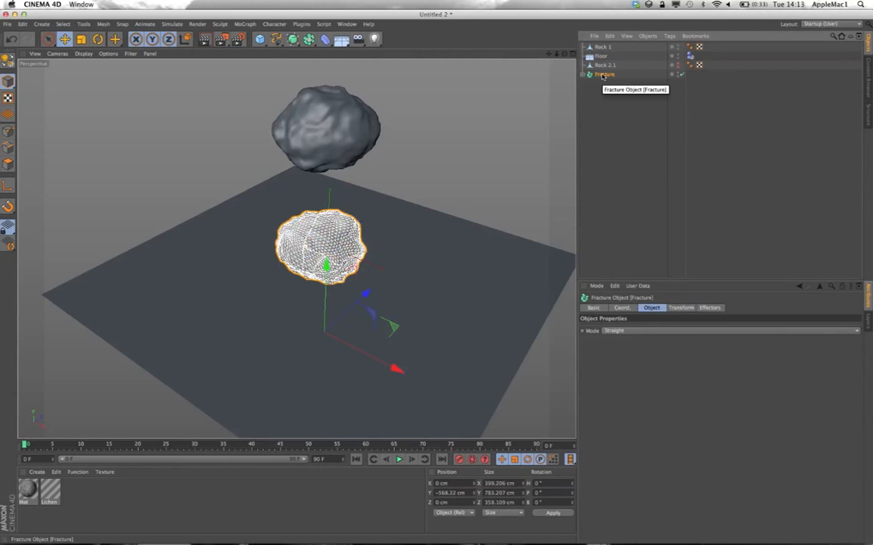
mouse_move(326, 264)
left_mouse_down()
mouse_move(325, 274)
mouse_move(325, 259)
left_mouse_up()
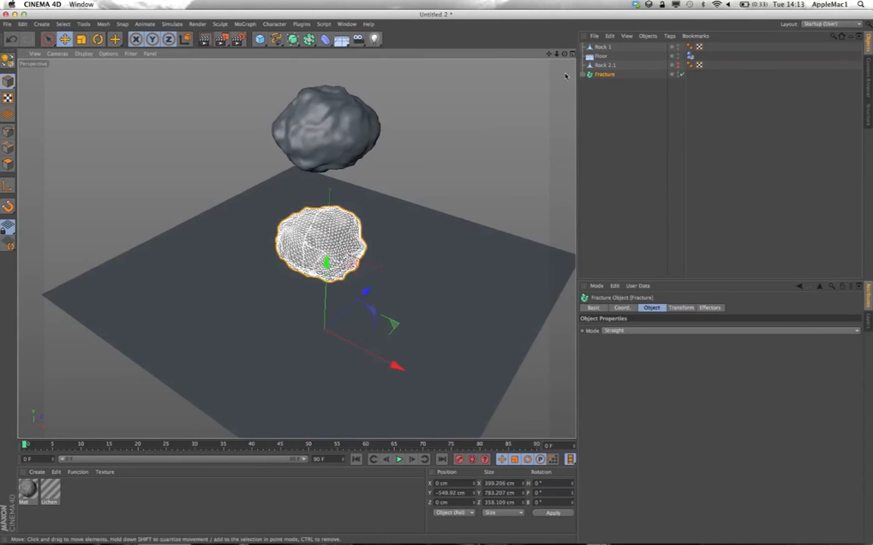
- Create a second MoGraph Fracture object and make Rock 1 its child
left_click(601, 47)
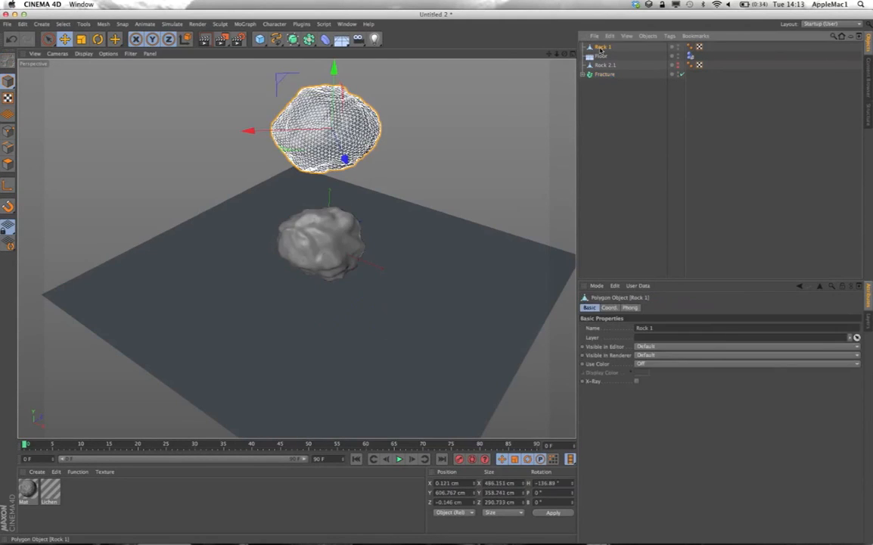
left_click(242, 24)
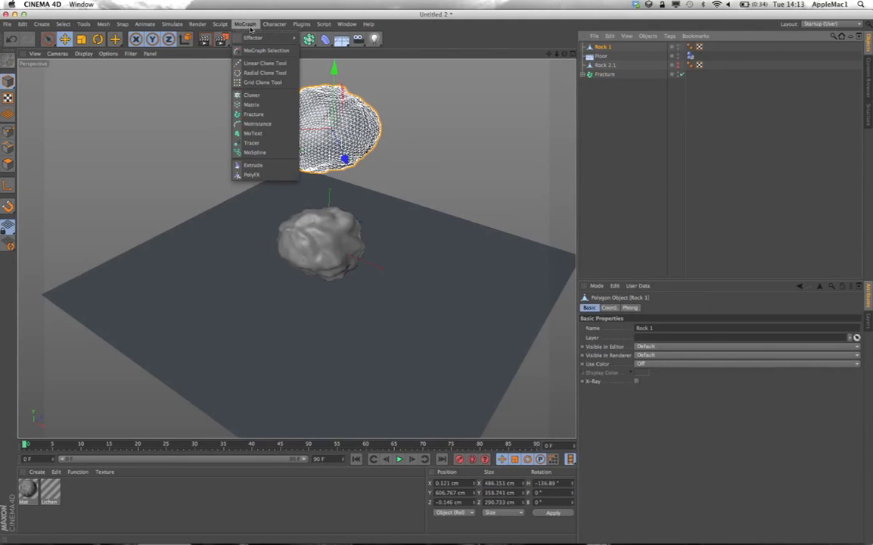
left_click(251, 113)
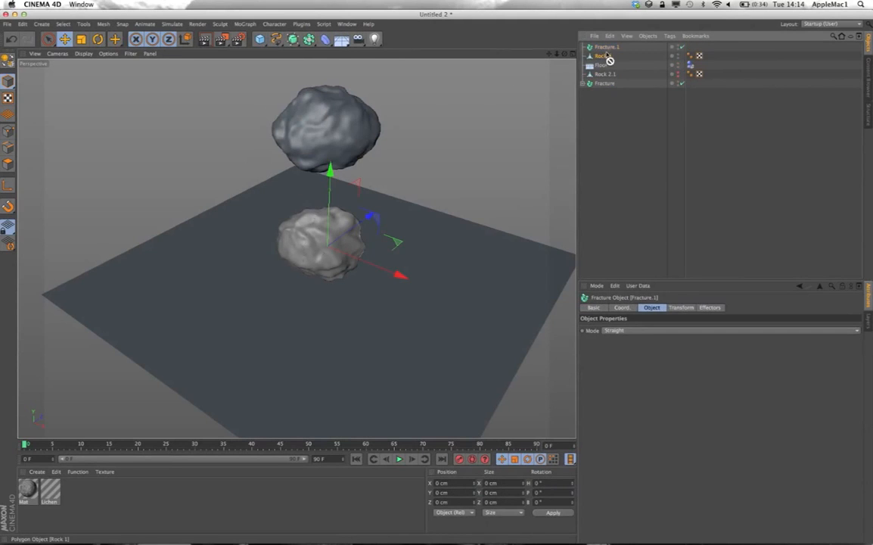
left_click_drag(610, 49, 609, 48)
- Add a Rigid Body simulation tag to the Fracture object holding Rock 1 and to the one holding the broken pieces
left_click(605, 47)
right_click(609, 48)
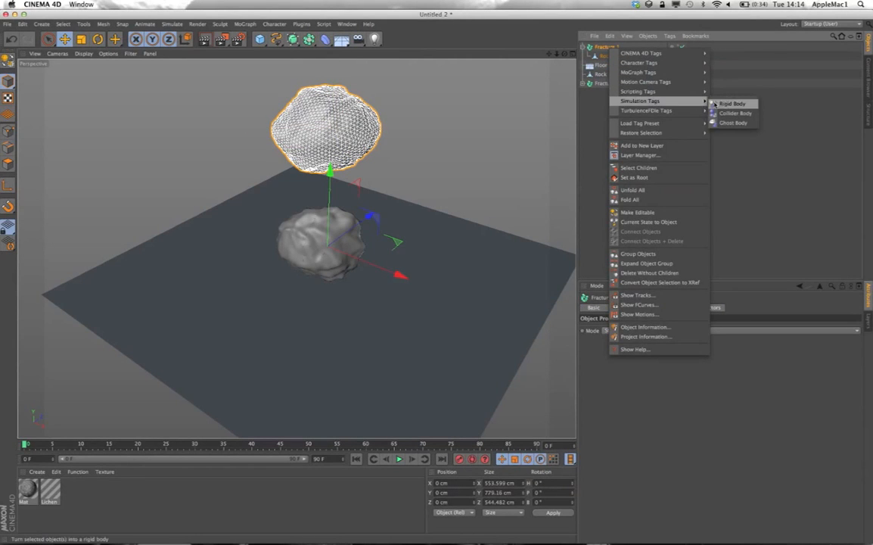
left_click(726, 103)
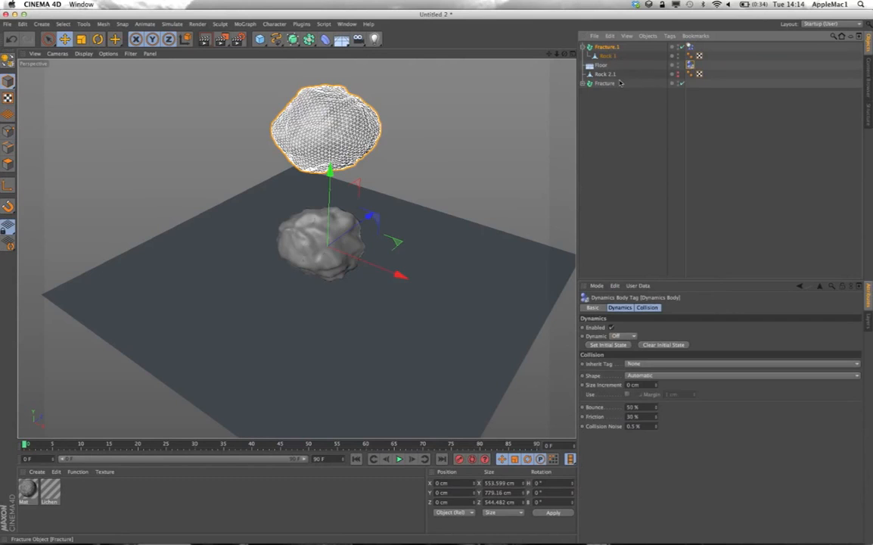
left_click(601, 83)
right_click(605, 86)
mouse_move(639, 137)
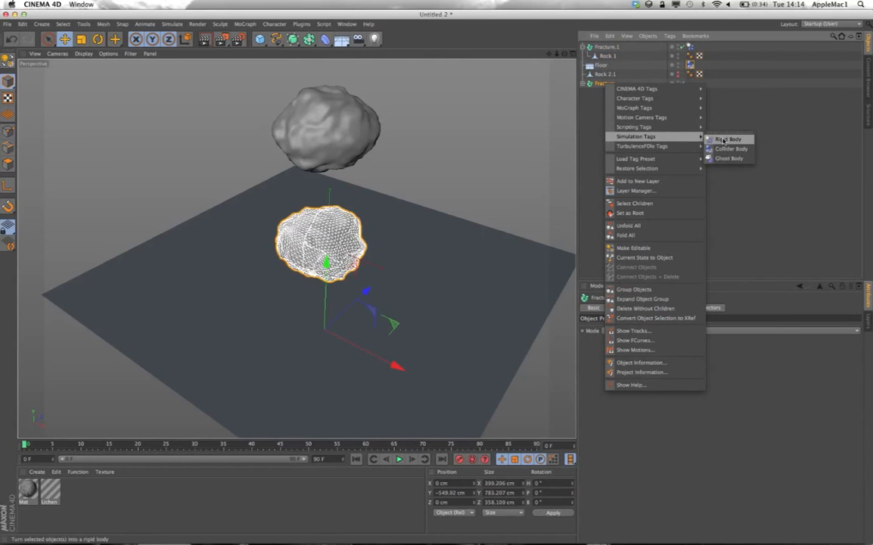
left_click(724, 140)
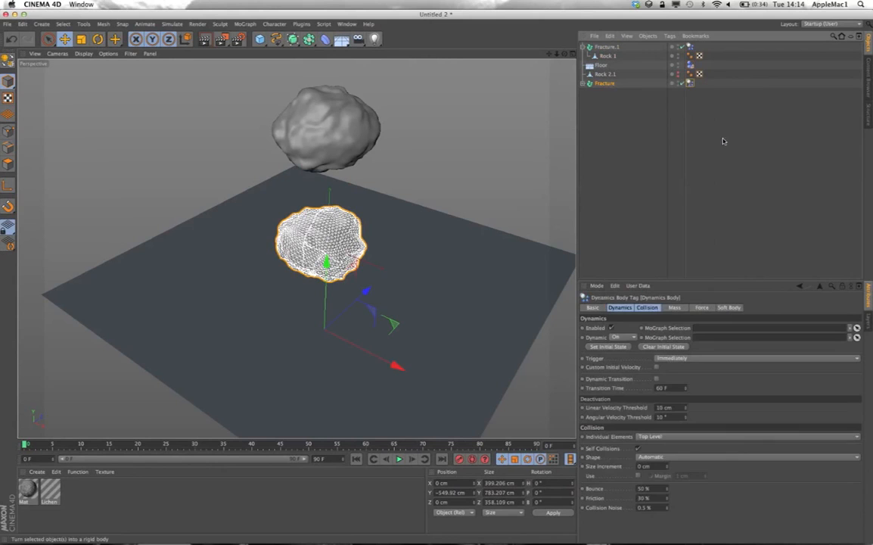
- Play the simulation to check how Rock 1 hits the broken rock, stop it, and return to frame 0
left_click(644, 117)
left_click(400, 459)
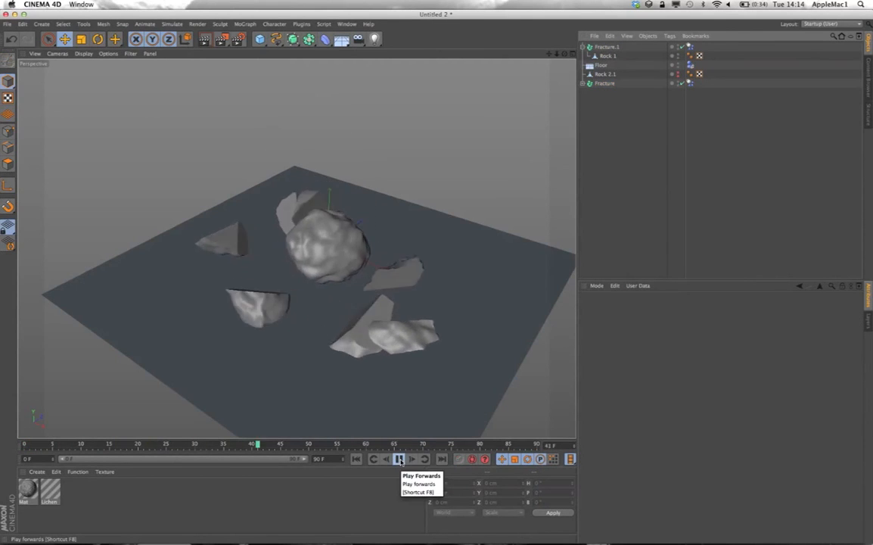
left_click(400, 459)
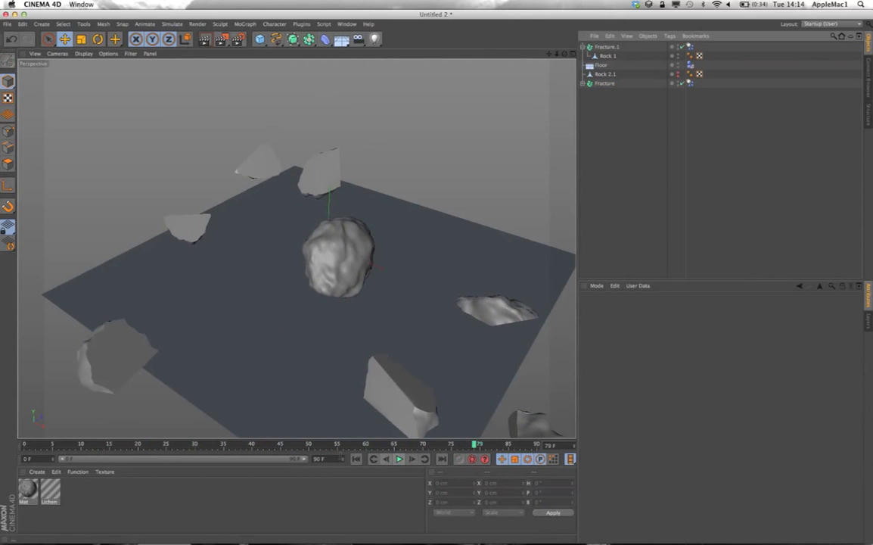
key("shift+f")
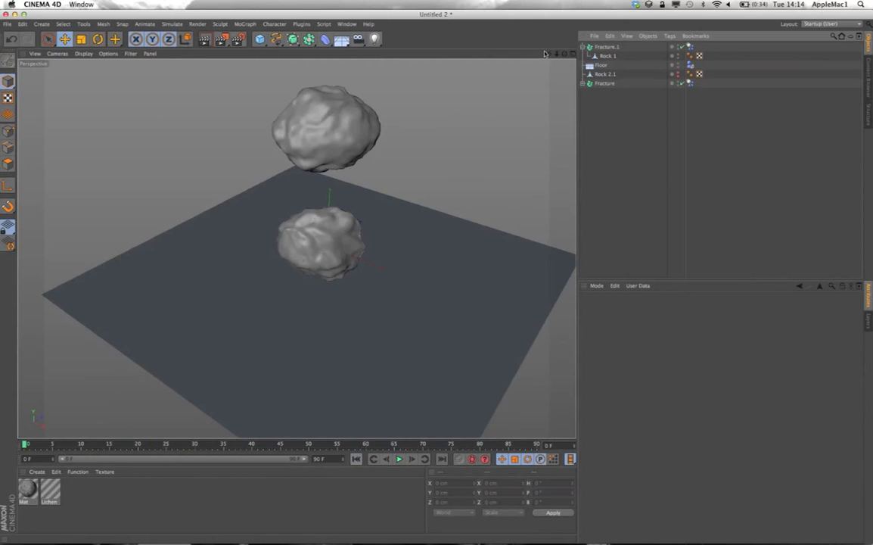
- Lower the Floor to Y about -205 cm in the front view so it sits beneath the broken rock, and restore the single perspective view
left_click(574, 56)
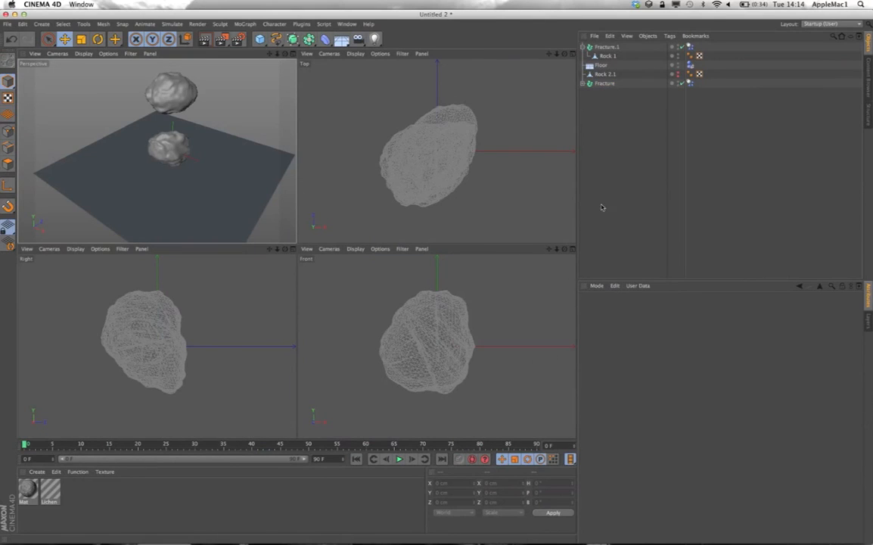
left_click(600, 66)
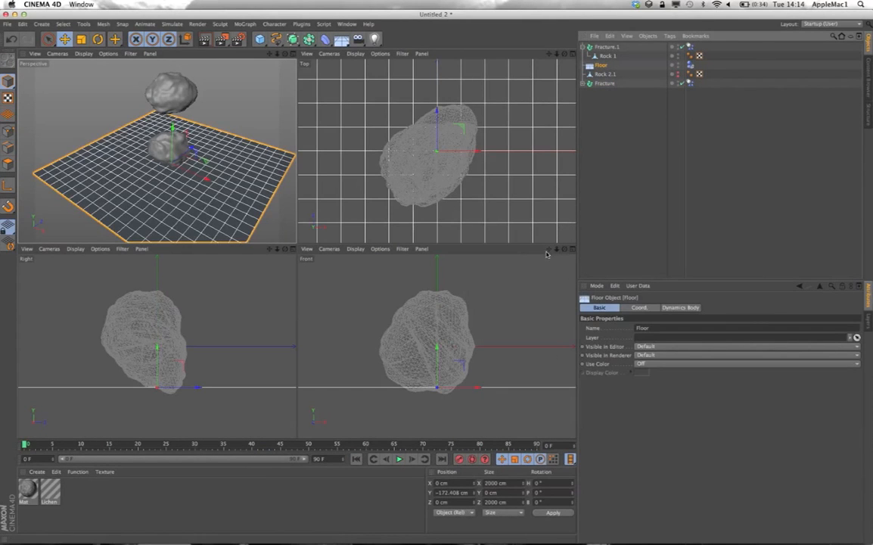
left_click_drag(547, 250, 442, 317)
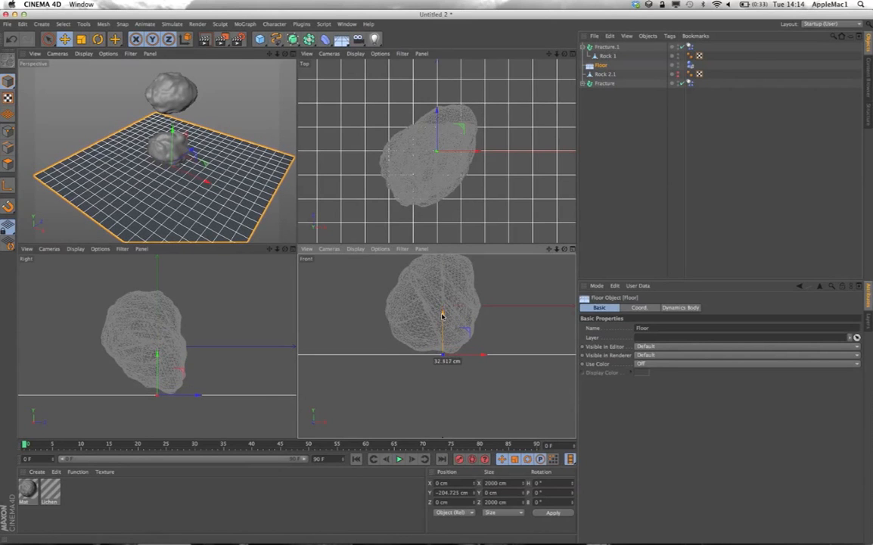
middle_click(277, 59)
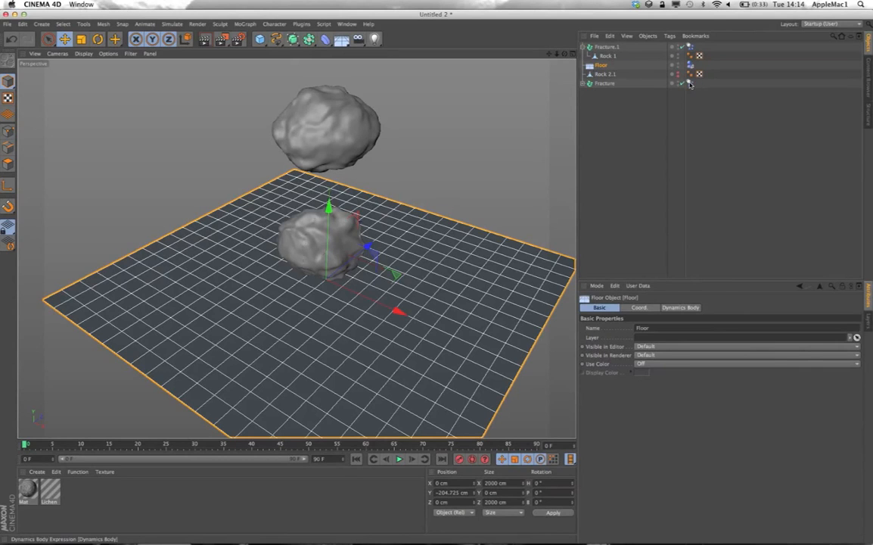
- Set the Dynamics Body trigger to On Collision for the Fracture object holding the broken pieces
left_click(699, 74)
left_click(624, 107)
left_click(605, 83)
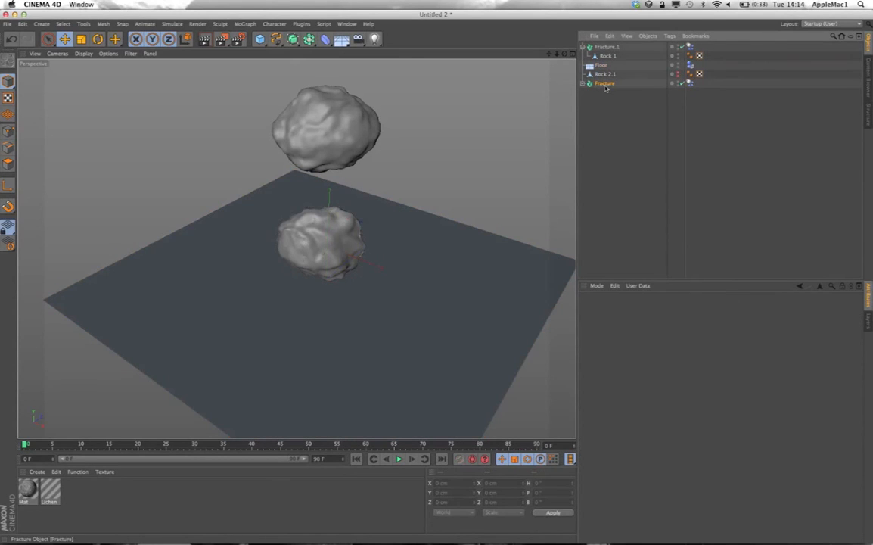
left_click(690, 84)
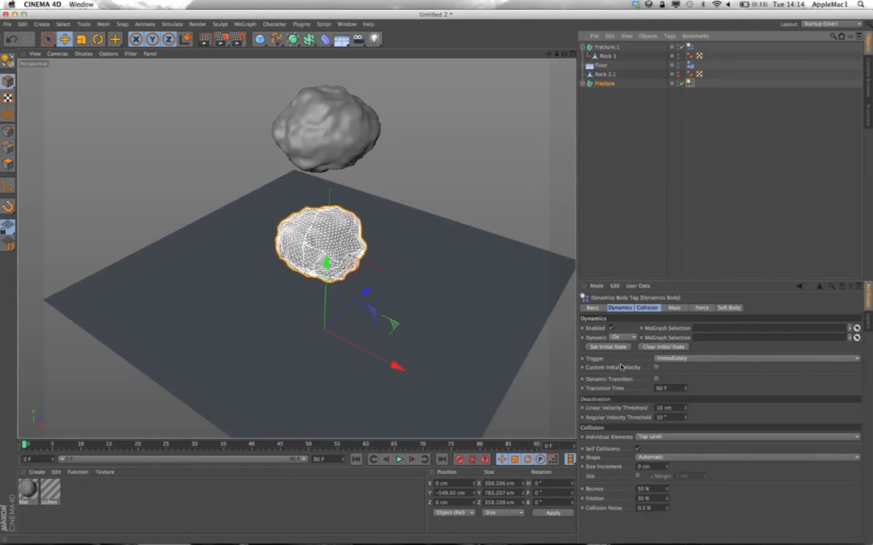
left_click(672, 359)
left_click(676, 386)
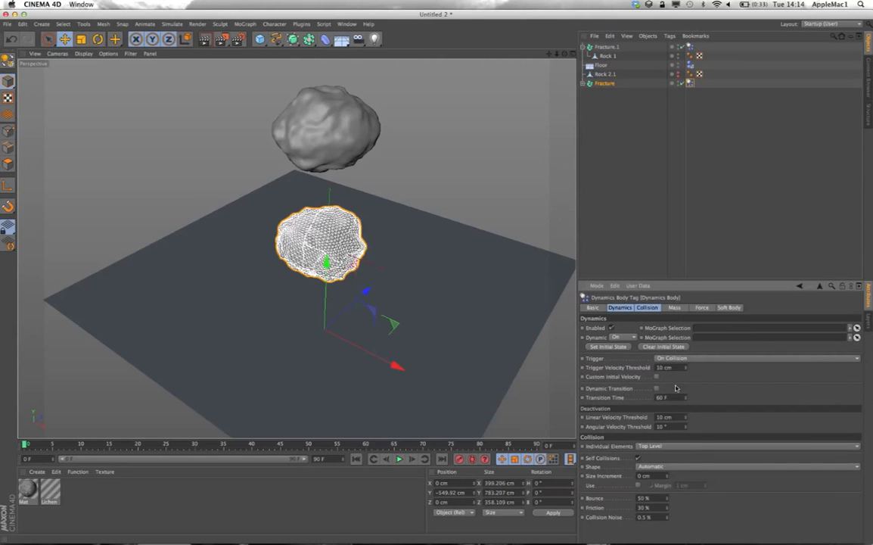
- Play the simulation several times to check how Rock 1 shatters the broken rock on impact, returning to frame 0 each time
left_click(399, 459)
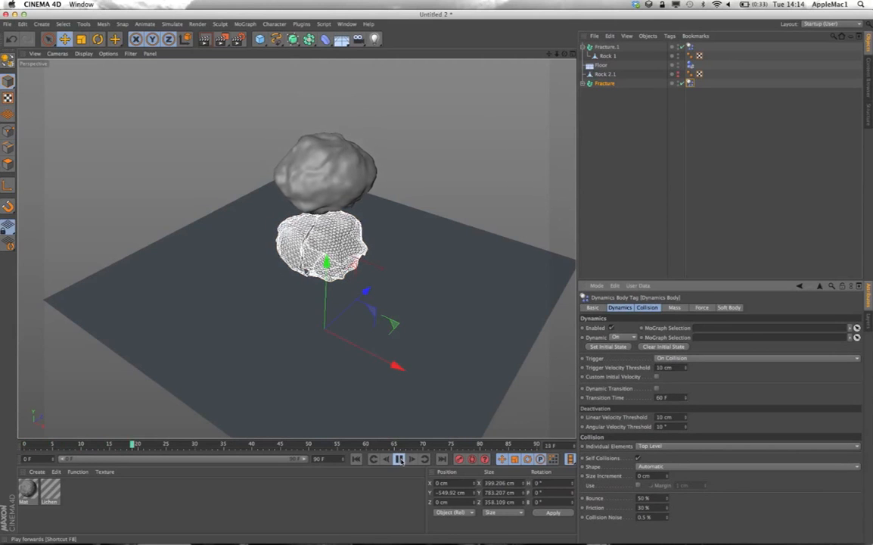
left_click(398, 459)
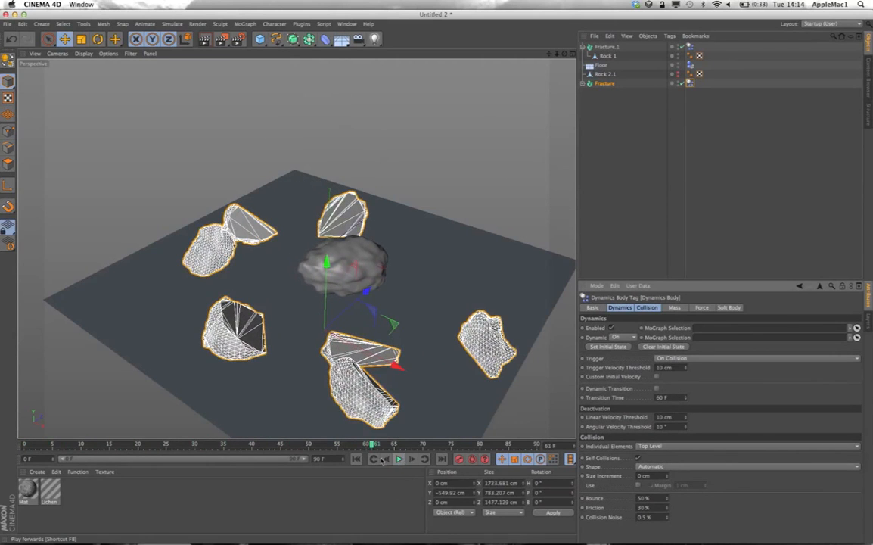
key("shift+f")
left_click(688, 182)
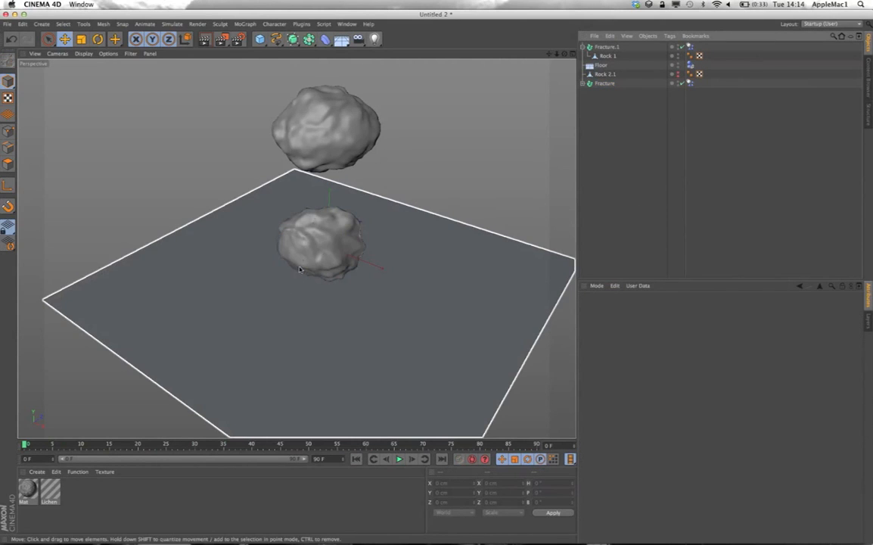
left_click(398, 459)
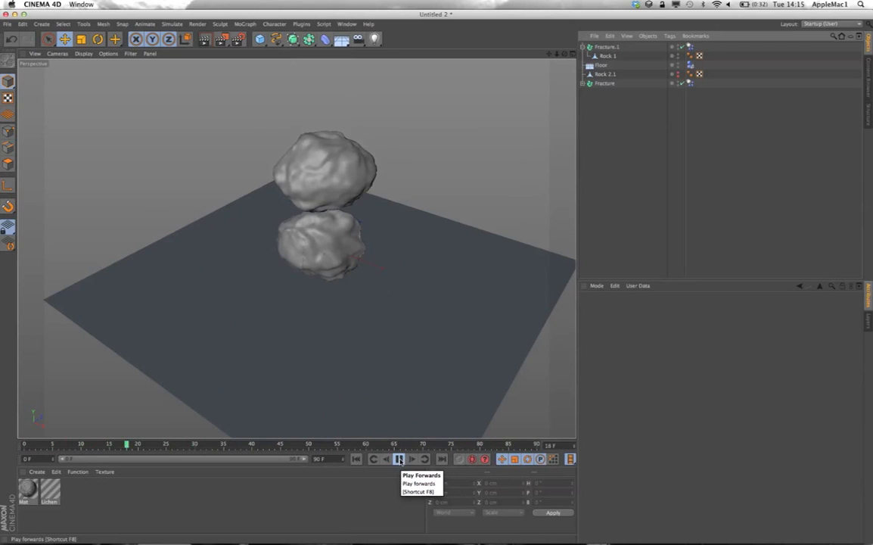
left_click(399, 459)
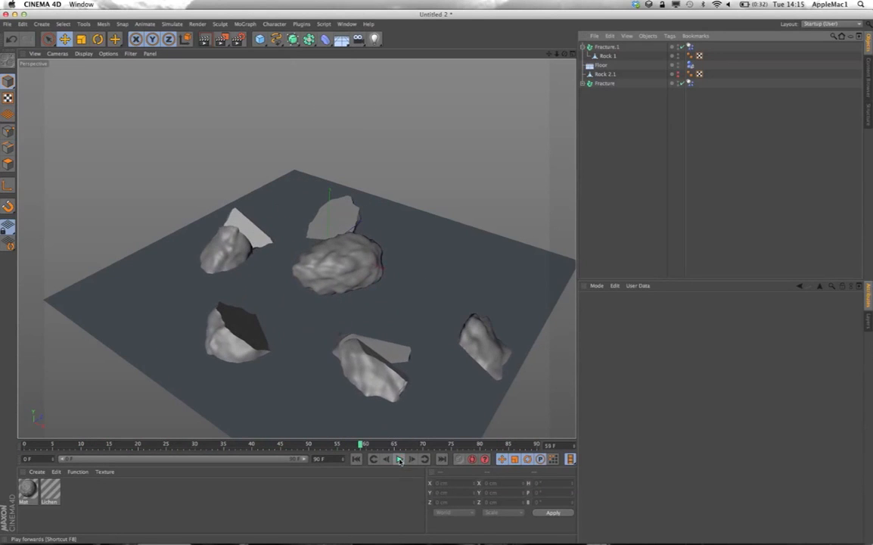
key("shift+f")
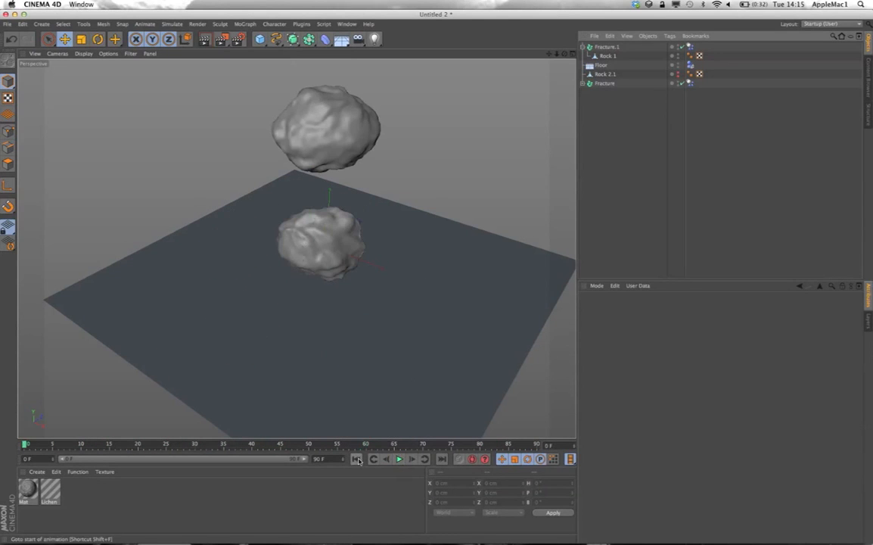
left_click(399, 459)
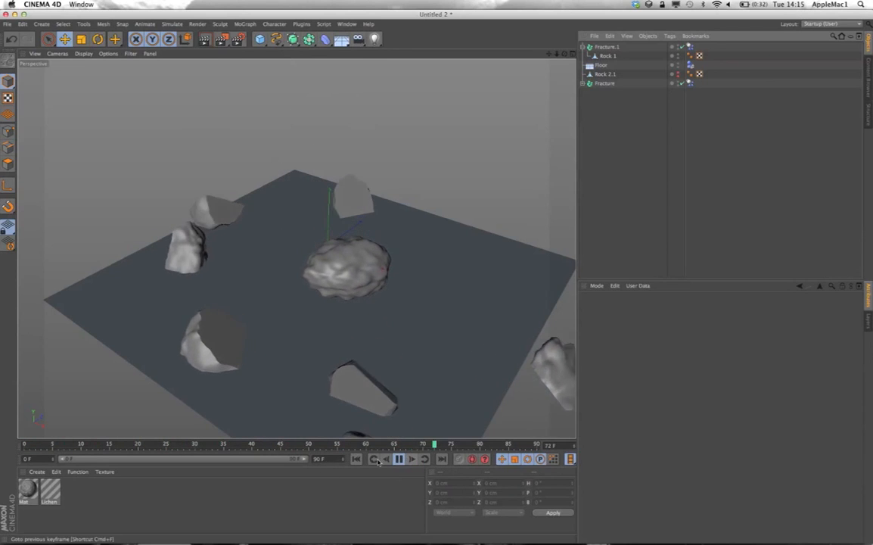
left_click(400, 459)
left_click(382, 261)
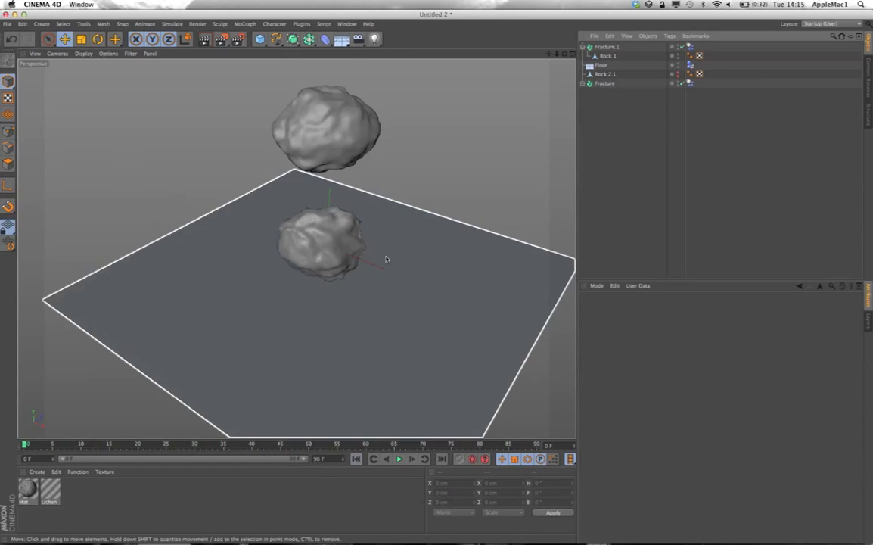
left_click(360, 89)
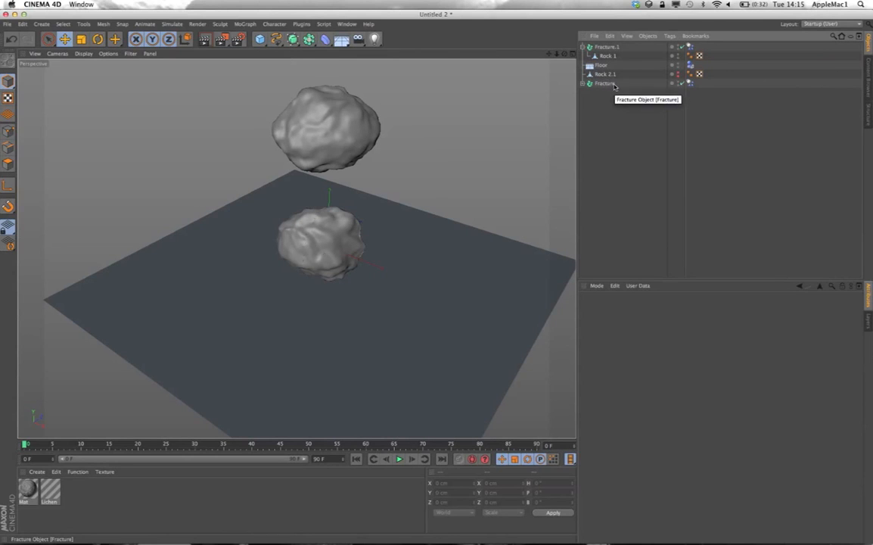
- Set the animation's end to 500 frames and extend the preview range to cover the full length
left_click(399, 458)
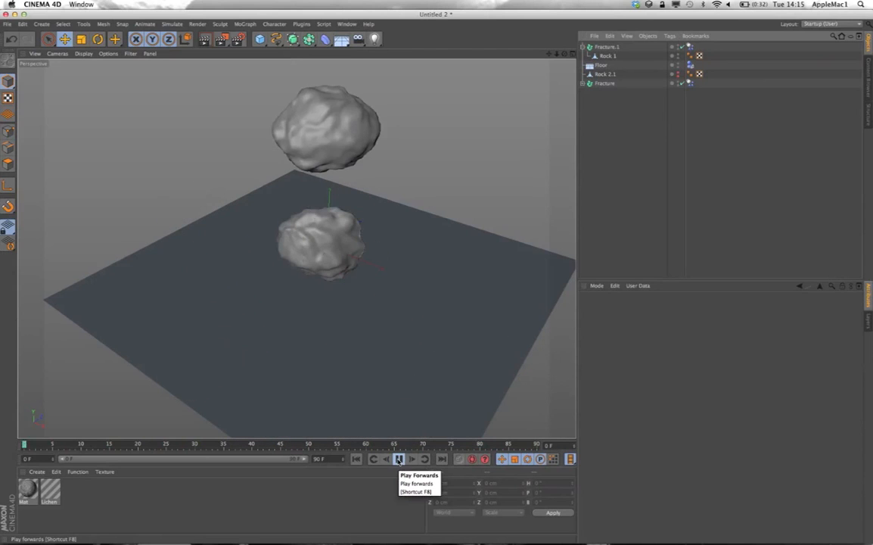
left_click(357, 460)
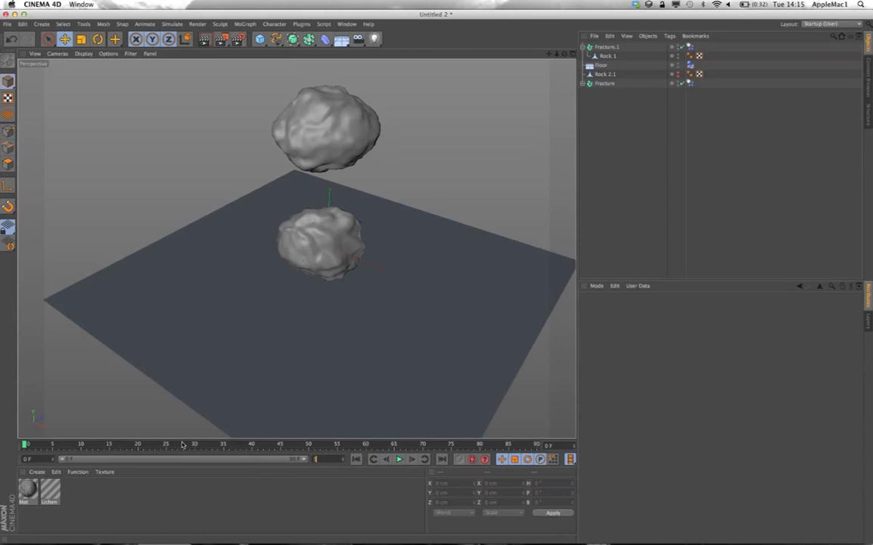
key("Return")
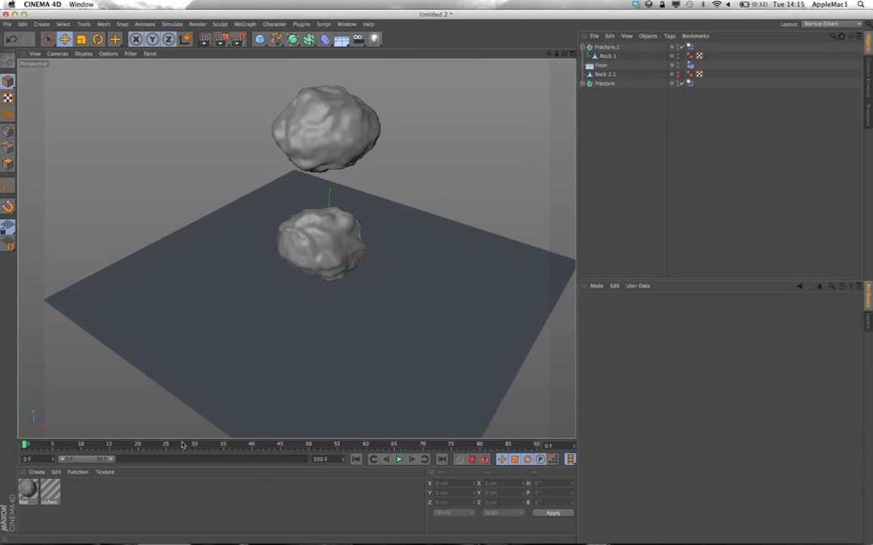
left_click_drag(112, 461, 304, 459)
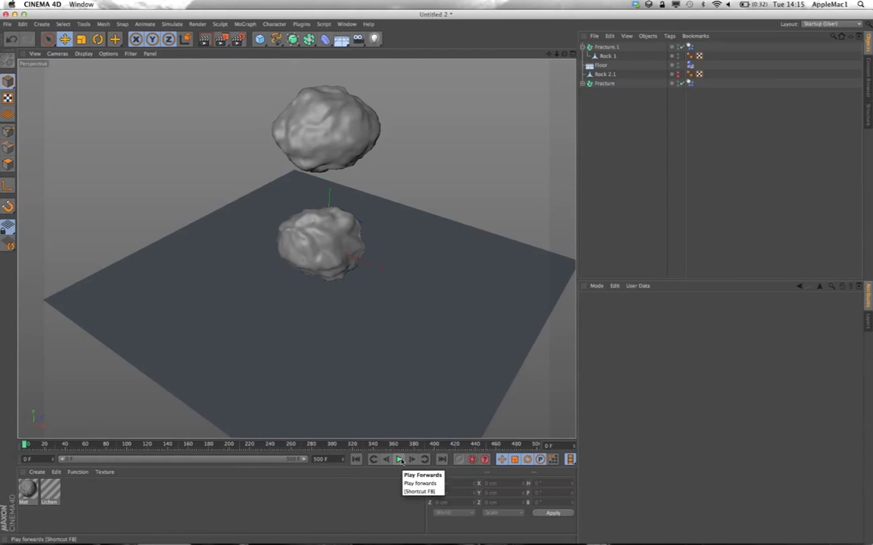
- Play the longer animation to watch how far the broken pieces drift, stop it, and return to frame 0
left_click(399, 459)
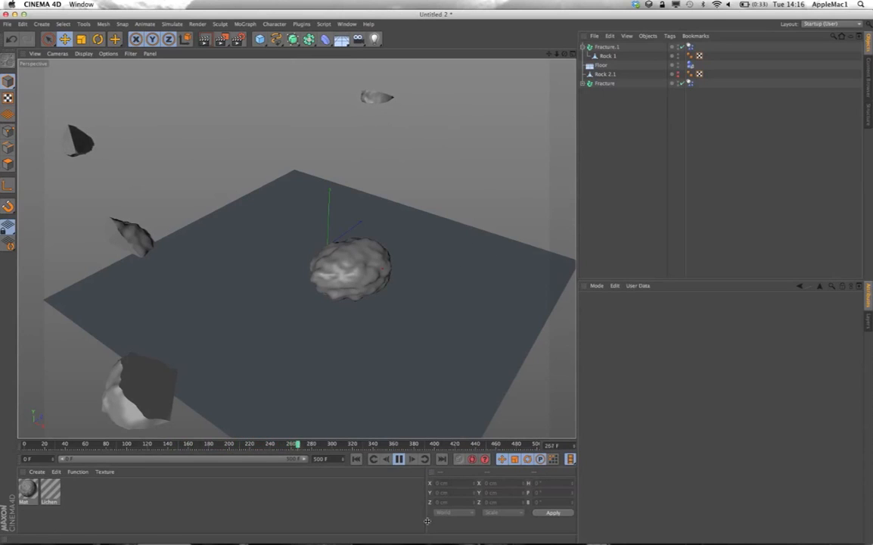
left_click(400, 459)
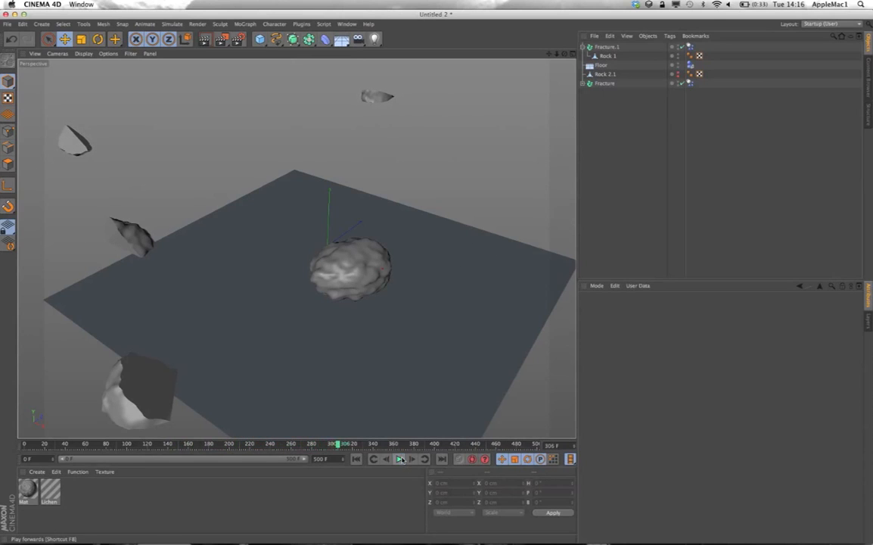
left_click(356, 459)
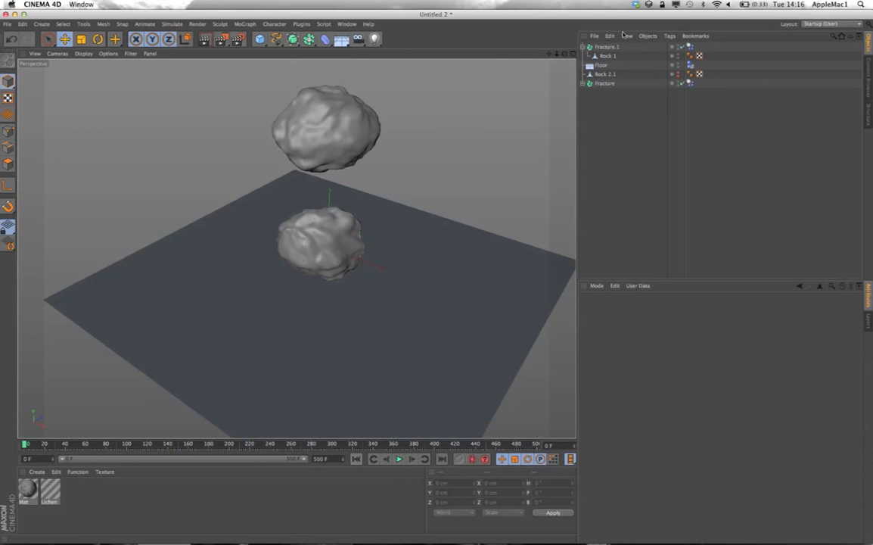
- Set Linear Damping to 70% in the Force settings of the broken pieces' Dynamics Body tag
left_click(690, 84)
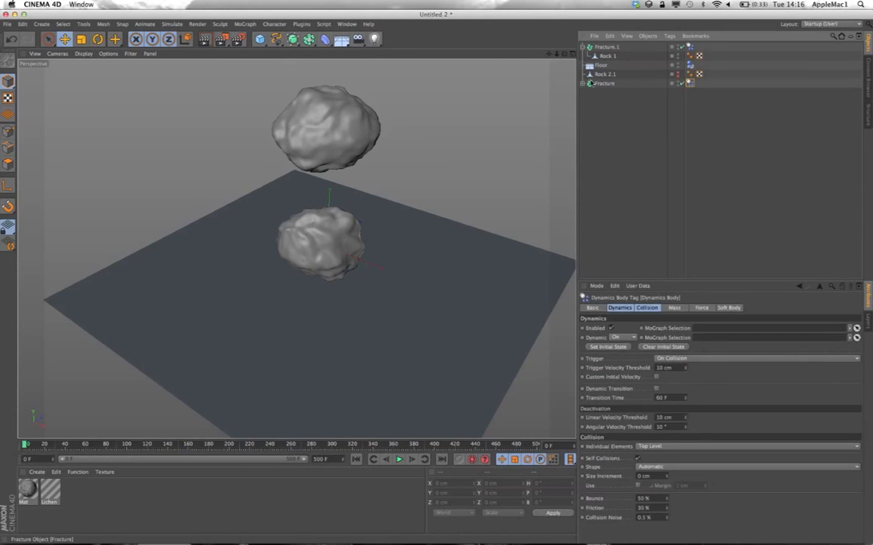
left_click(610, 84)
left_click(689, 83)
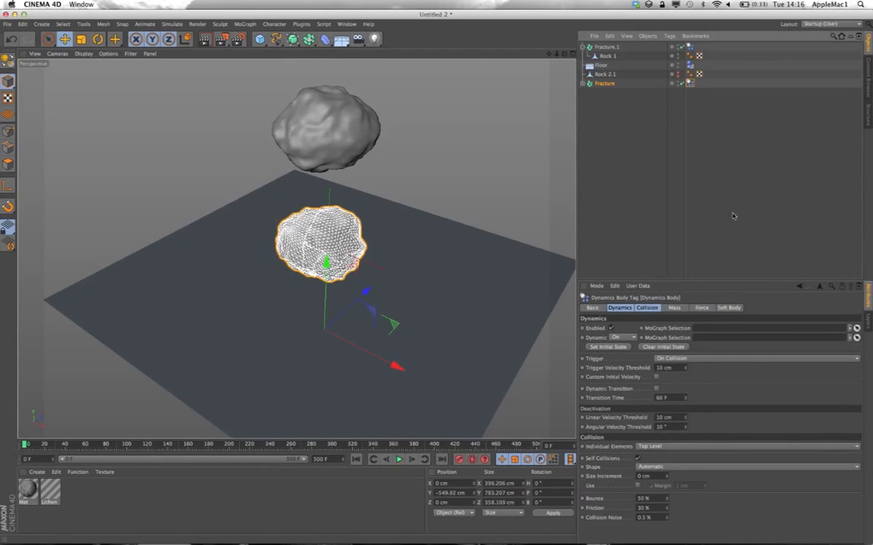
left_click(702, 308)
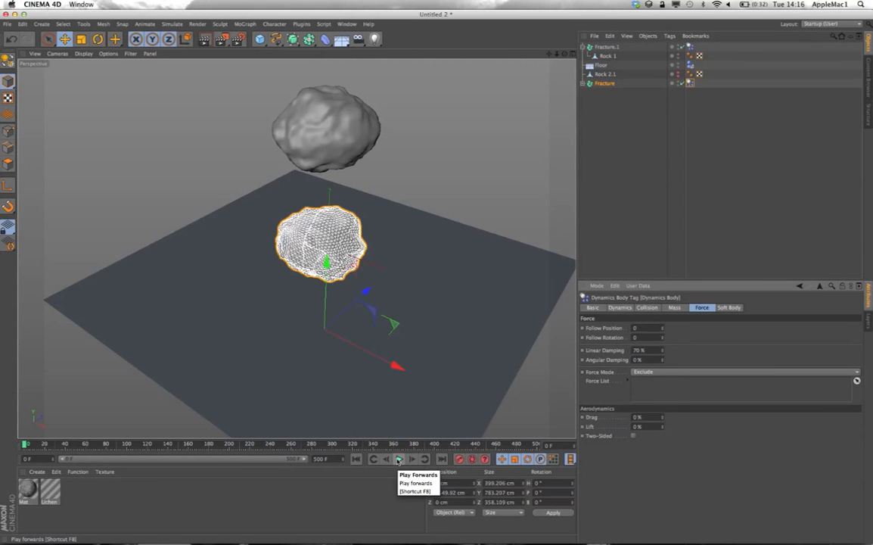
- Play the simulation to check how the damped pieces scatter, and stop it
left_click(398, 459)
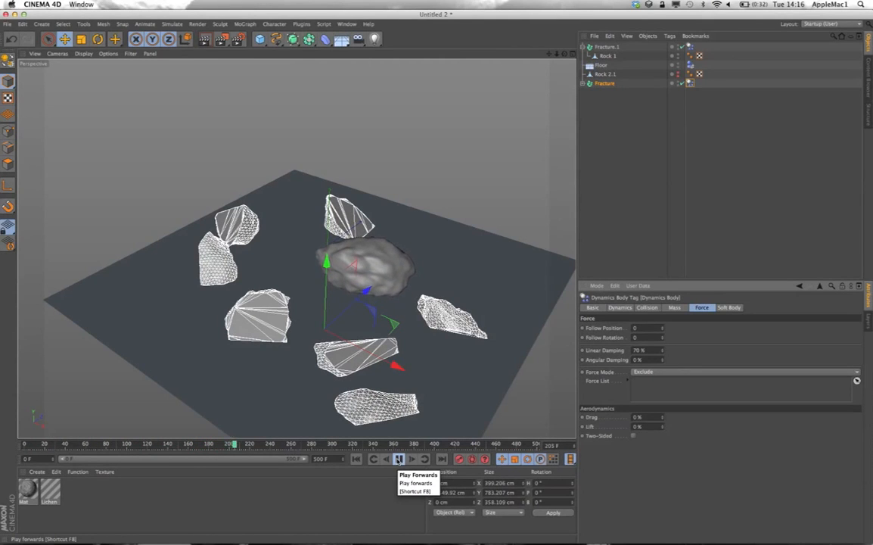
left_click(399, 459)
key("ctrl+a")
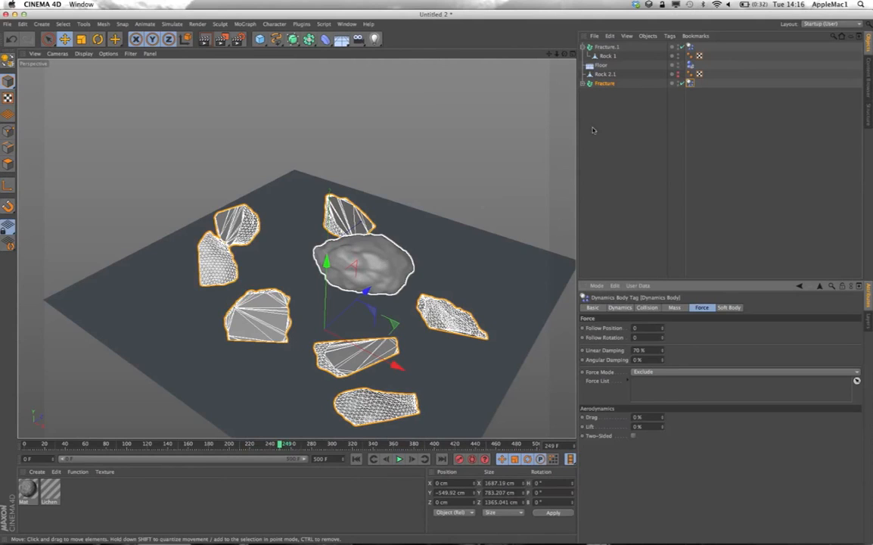
- Set Linear Damping to 50% on the Dynamics Body tag of Rock 1's Fracture object and return to frame 0
left_click(689, 47)
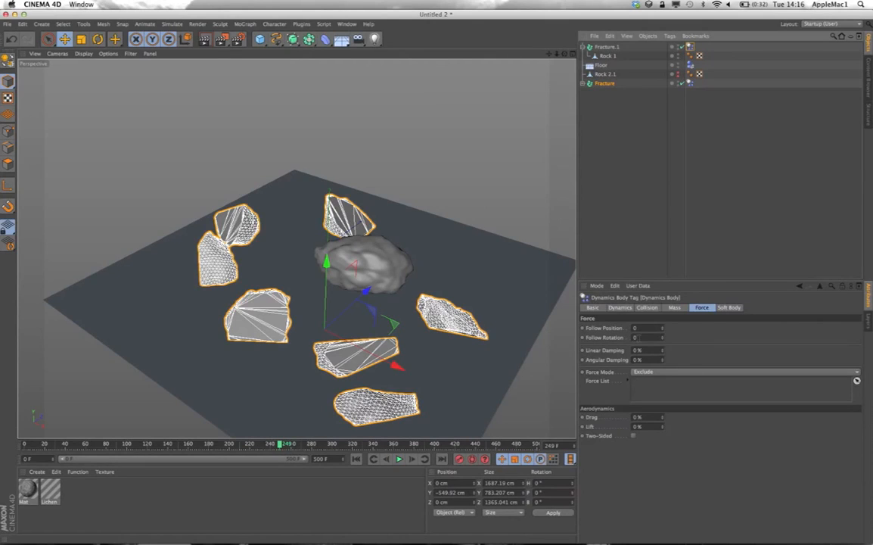
left_click(643, 350)
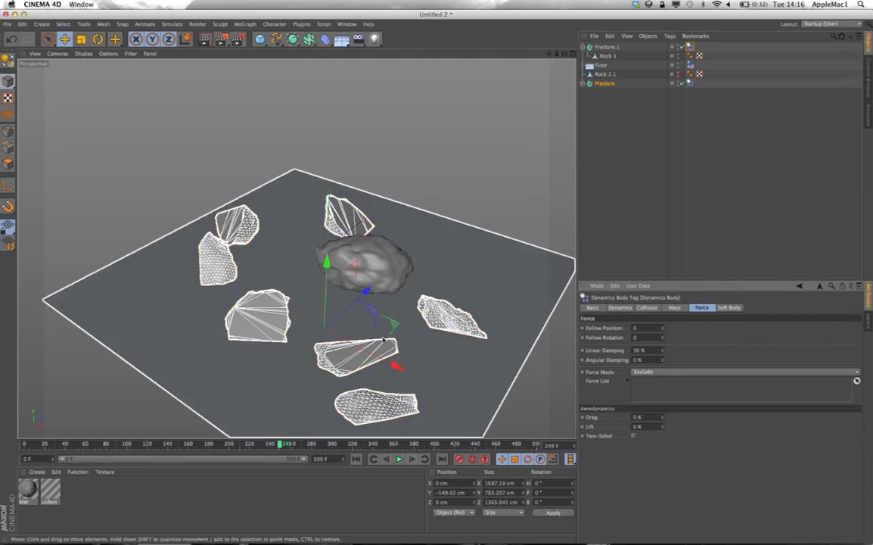
left_click(356, 458)
- Play the simulation to check the damping on both rocks, stop it, return to frame 0, and deselect everything
left_click(400, 459)
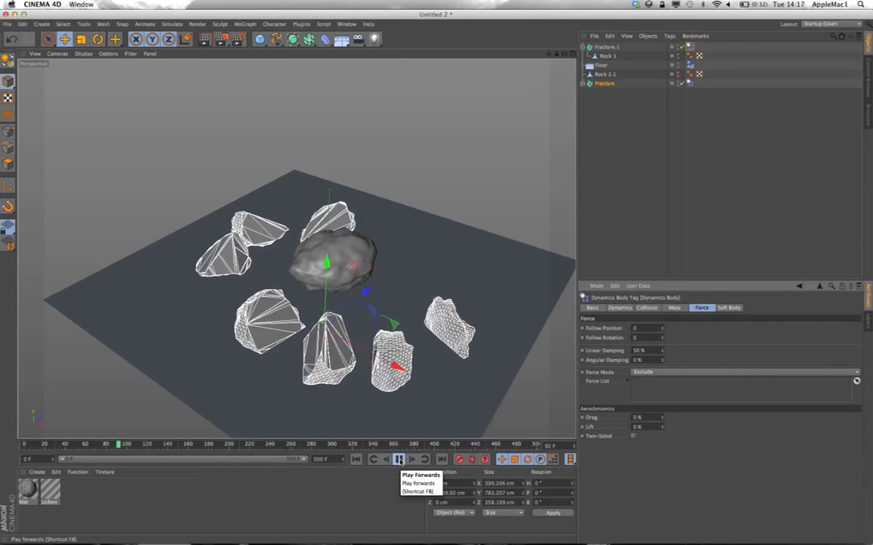
left_click(399, 458)
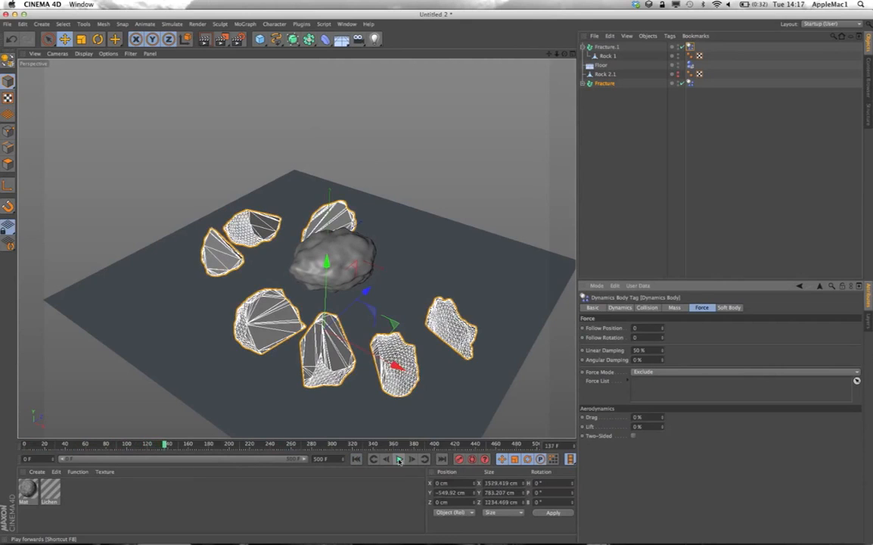
left_click(356, 458)
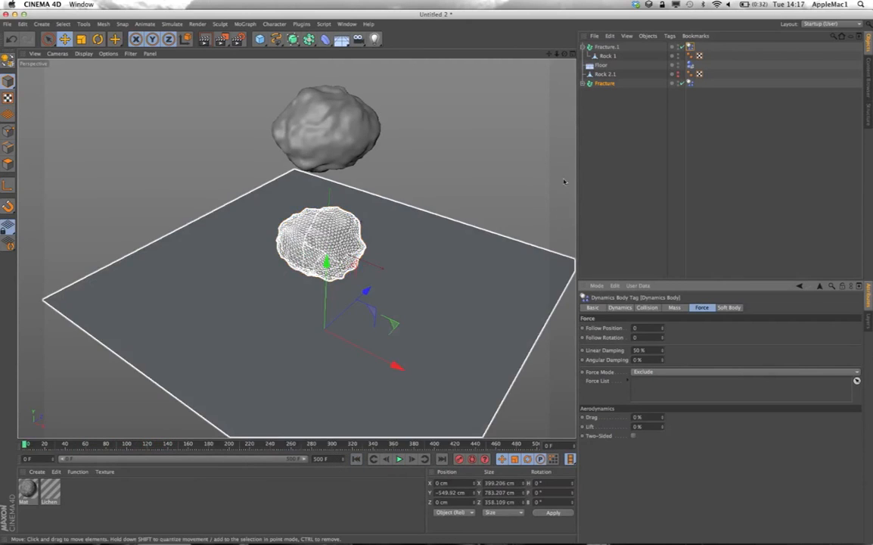
left_click(551, 156)
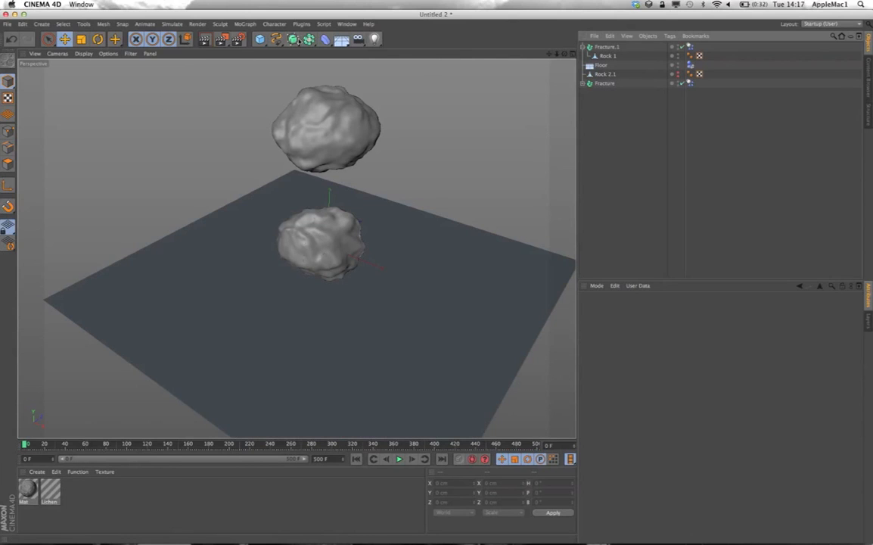
- Create two HyperNURBS objects and make Rock 1's Fracture the child of one and the broken pieces' Fracture the child of the other
left_click(293, 39)
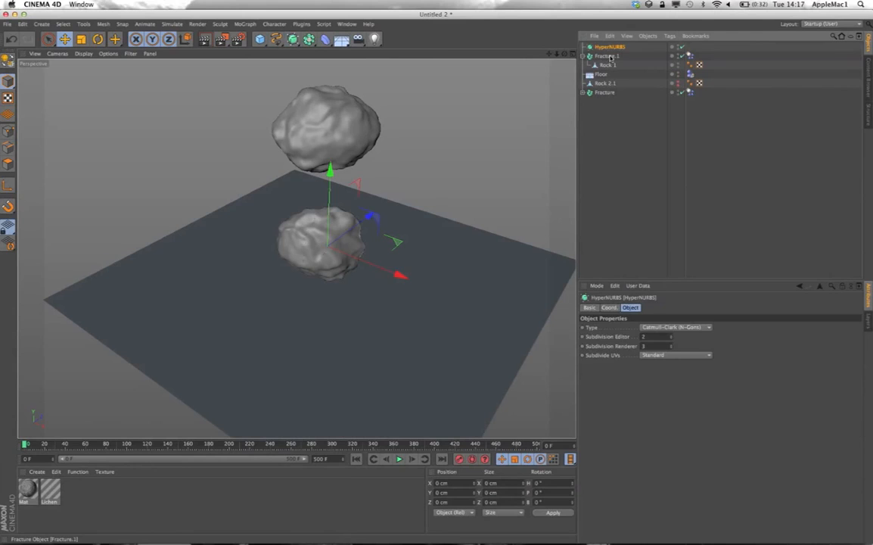
left_click_drag(612, 50, 610, 46)
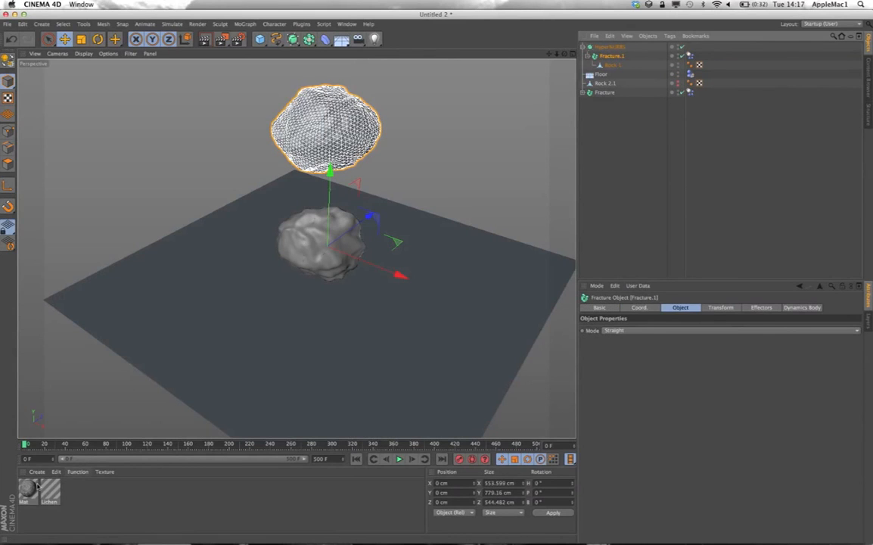
left_click(292, 39)
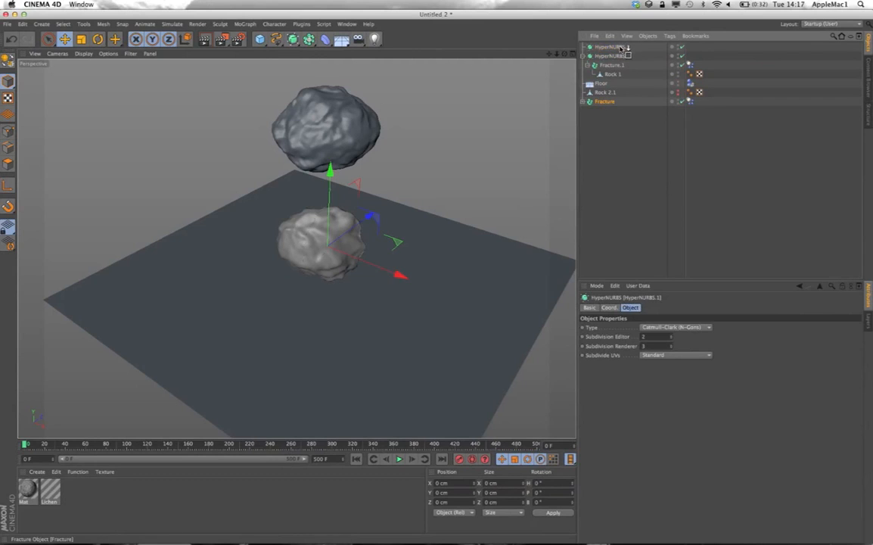
left_click_drag(623, 49, 622, 50)
- Play the simulation to check the collision with the HyperNURBS smoothing applied, stop it, and return to frame 0
left_click(399, 459)
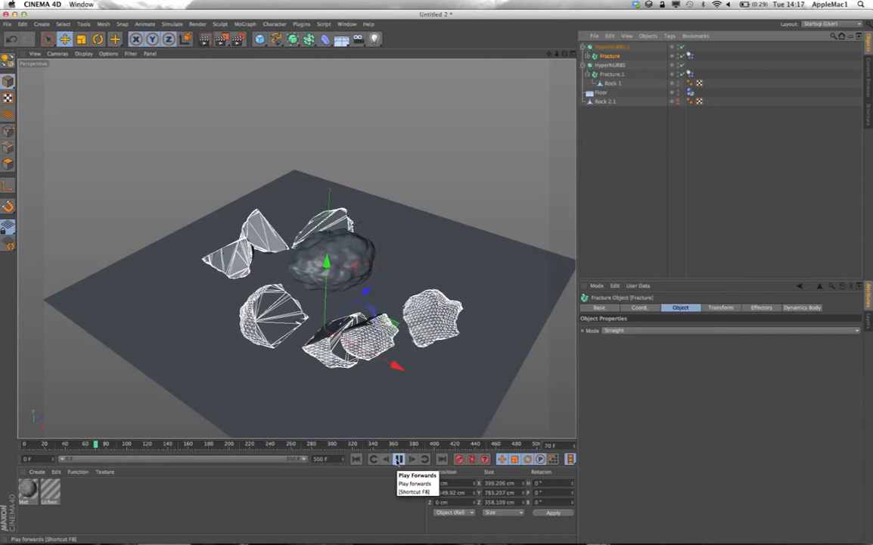
left_click(399, 459)
left_click(355, 459)
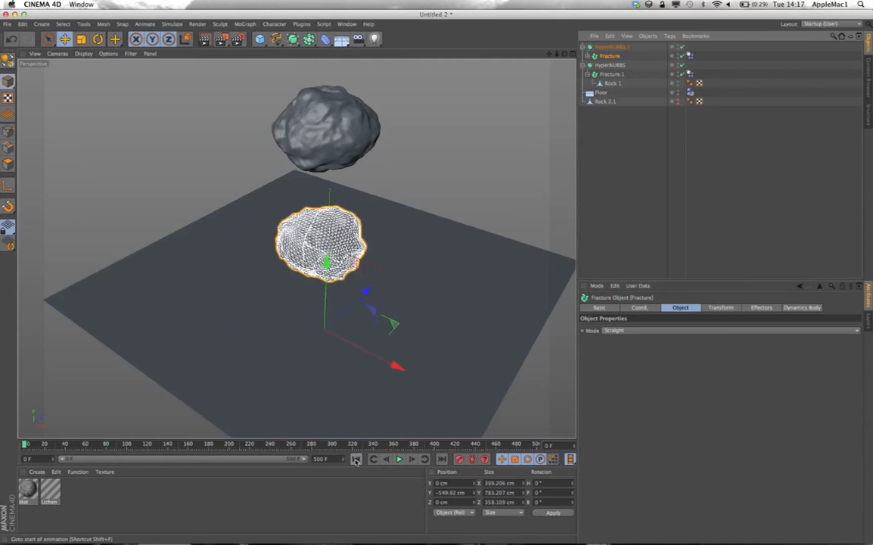
- Apply the Mat and Lichen materials to both HyperNURBS objects holding the rocks, and deselect everything
left_click(393, 136)
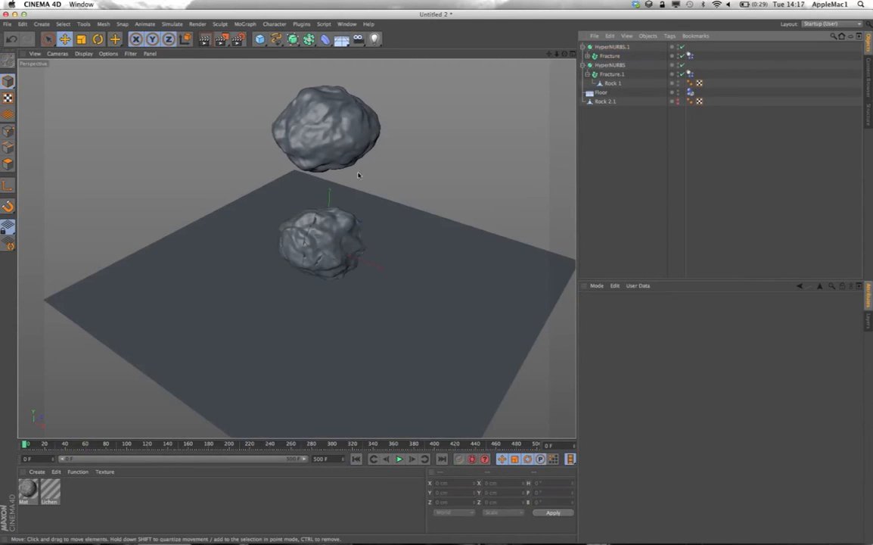
left_click_drag(499, 251, 321, 240)
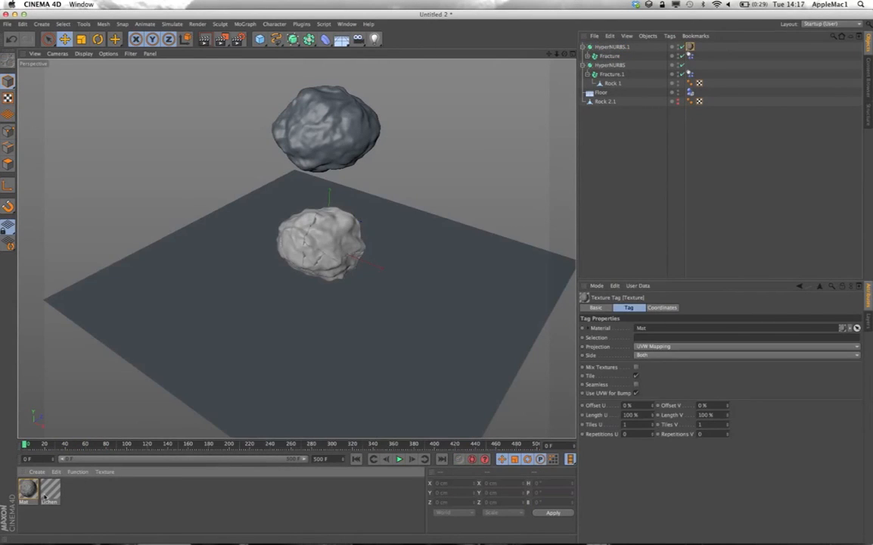
left_click_drag(50, 490, 321, 241)
left_click_drag(450, 255, 609, 66)
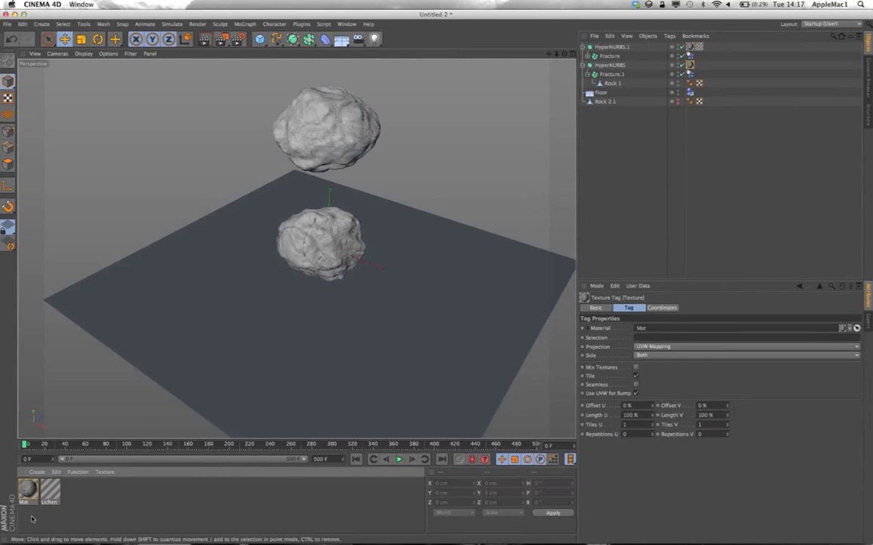
left_click_drag(519, 166, 619, 66)
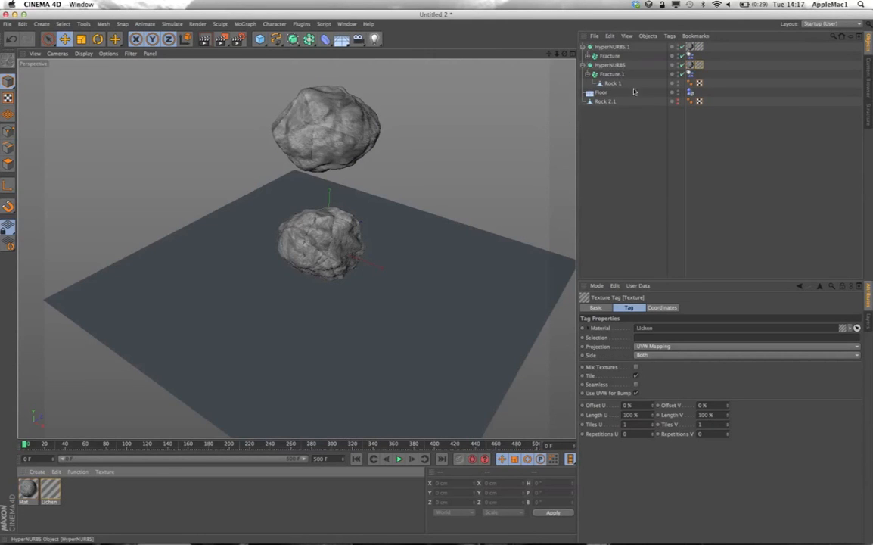
left_click(654, 160)
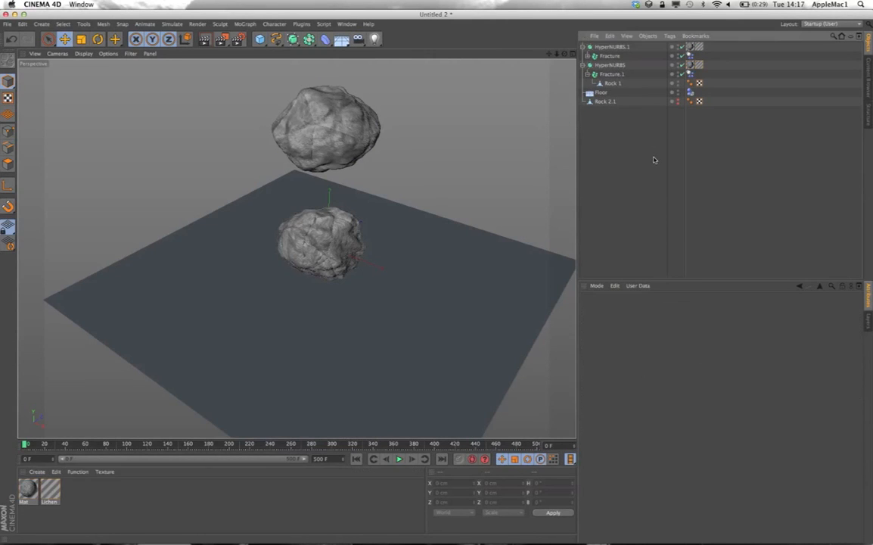
- Play the simulation to check the textured rocks colliding and shattering, and stop it once the pieces lie on the floor
left_click(398, 459)
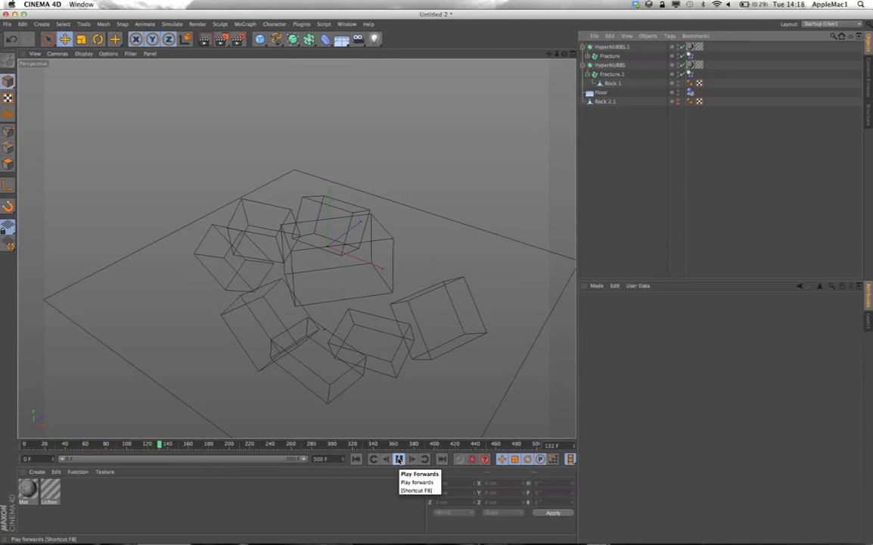
left_click(399, 458)
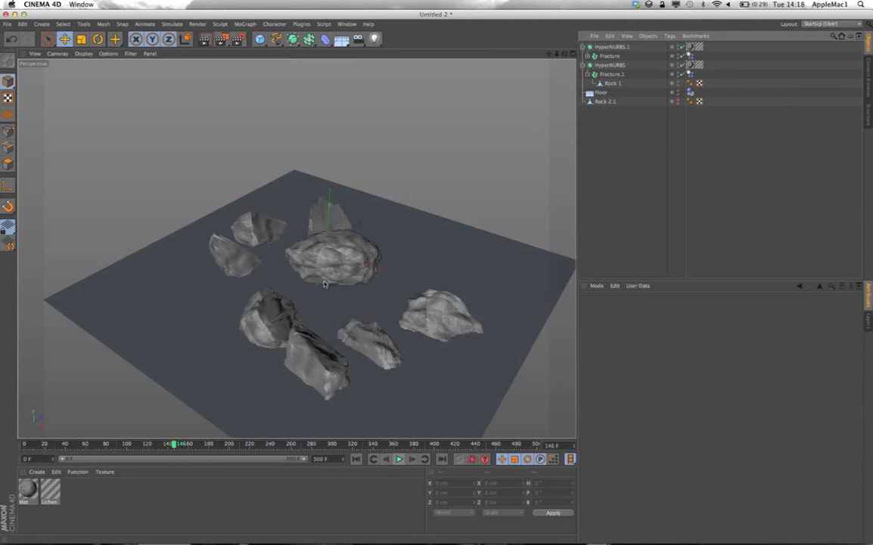
left_click(361, 300)
left_click(245, 146)
- Add a Sky object and apply a new material to it with Color and Specular disabled and Luminance enabled
left_click_drag(342, 39, 430, 54)
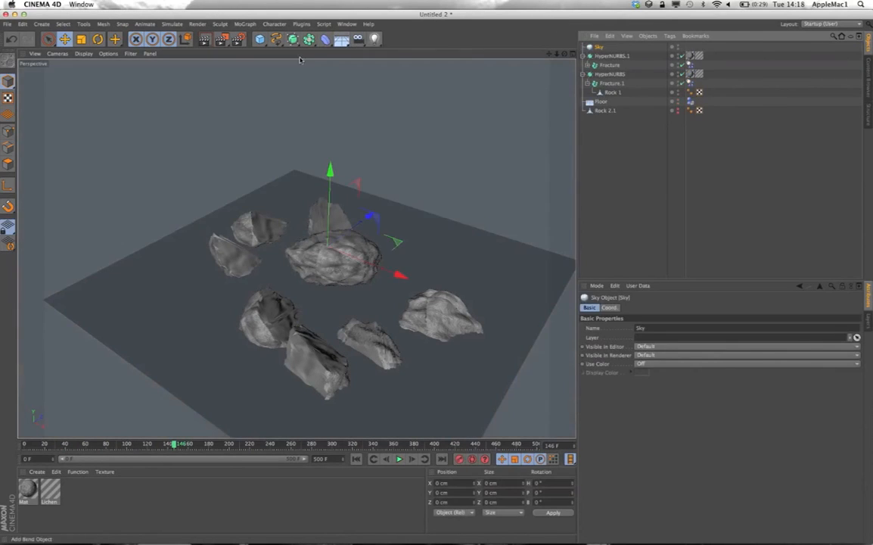
left_click(36, 471)
left_click(57, 391)
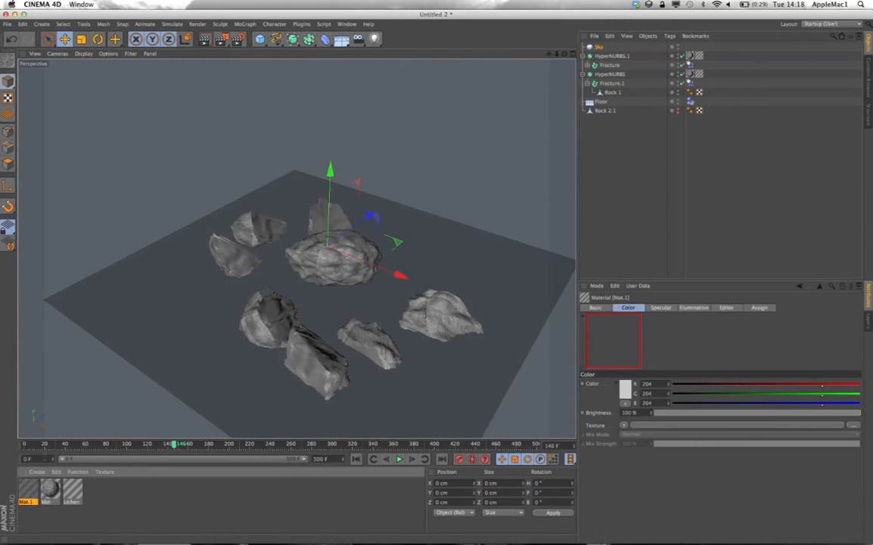
double_click(28, 490)
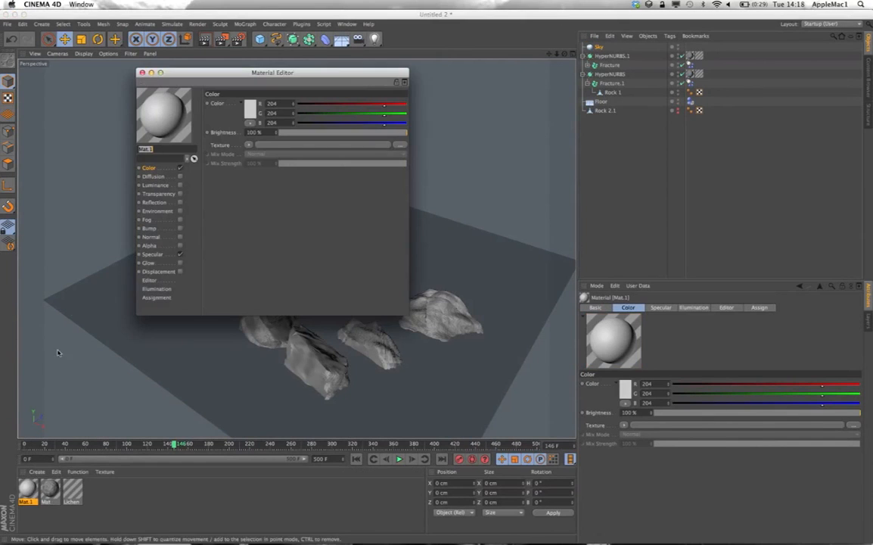
left_click(179, 168)
left_click(179, 253)
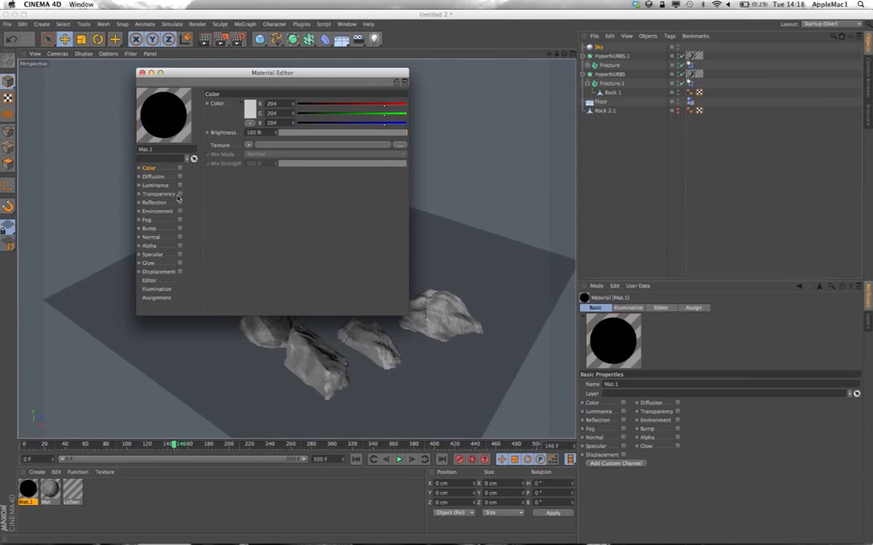
left_click(179, 184)
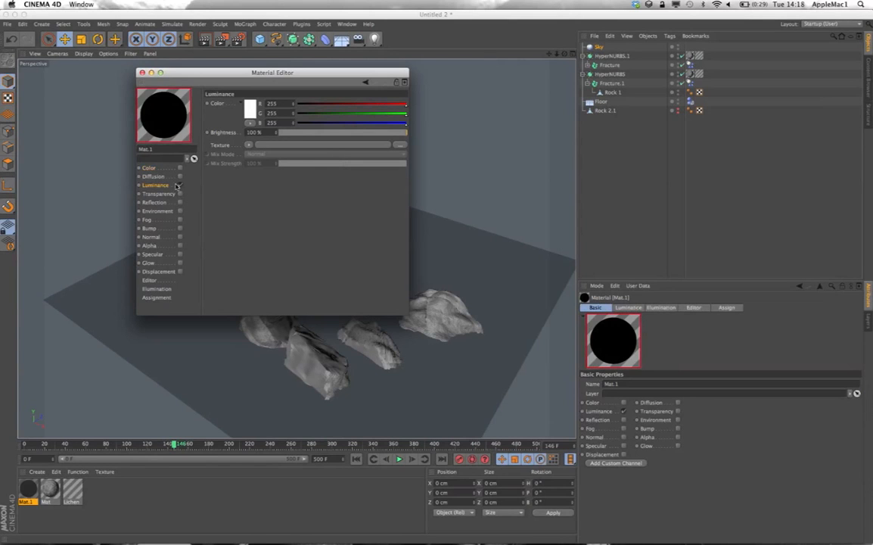
left_click(142, 72)
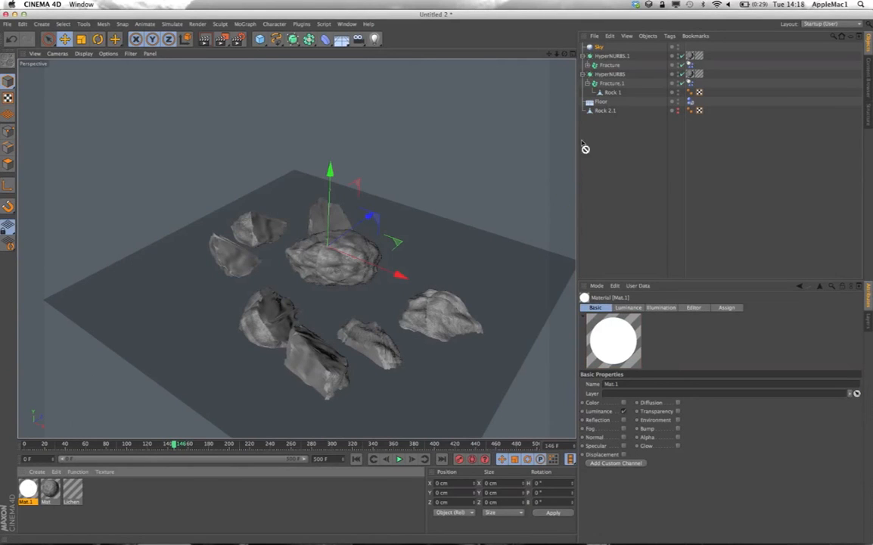
left_click_drag(602, 47, 600, 48)
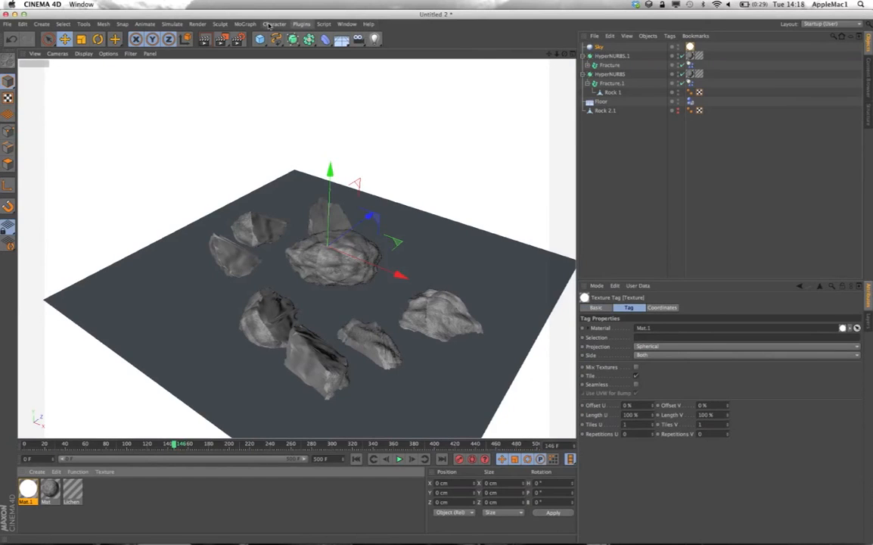
- Add the Ambient Occlusion and Global Illumination effects to the render settings and close them
left_click(200, 24)
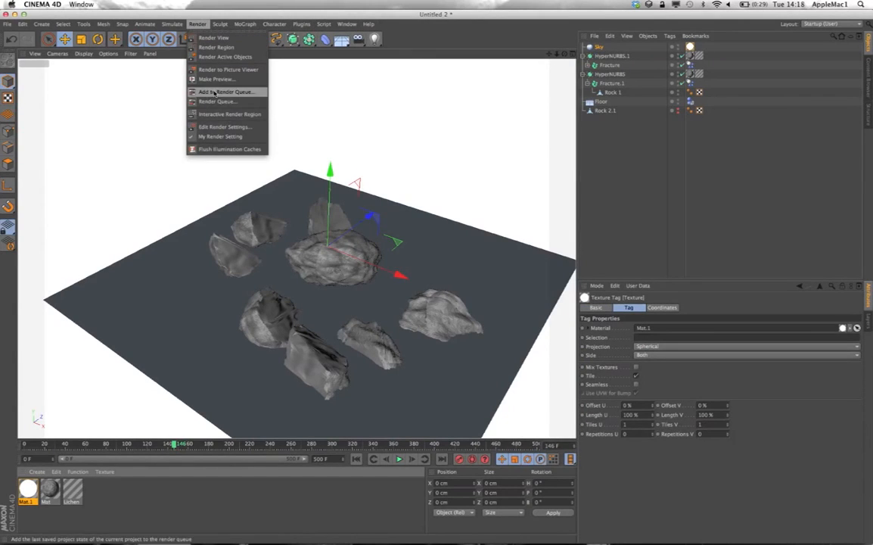
left_click(198, 125)
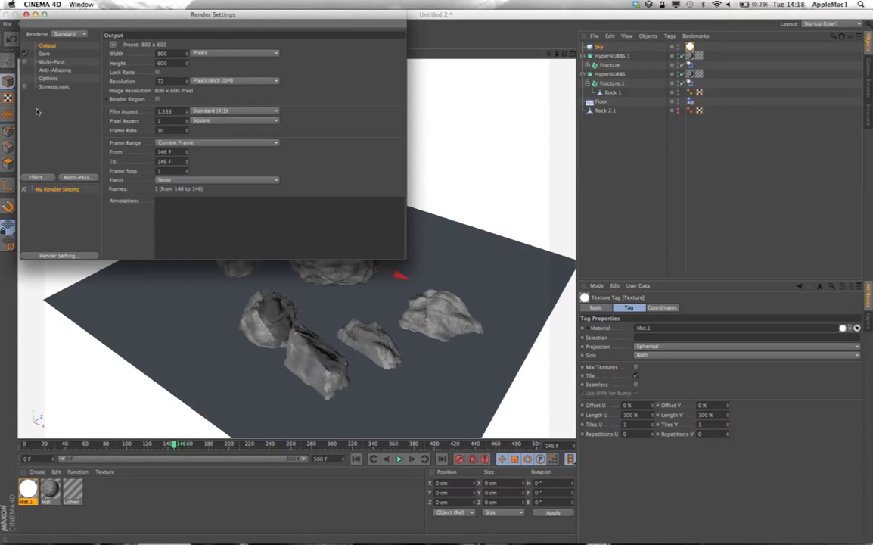
left_click(33, 177)
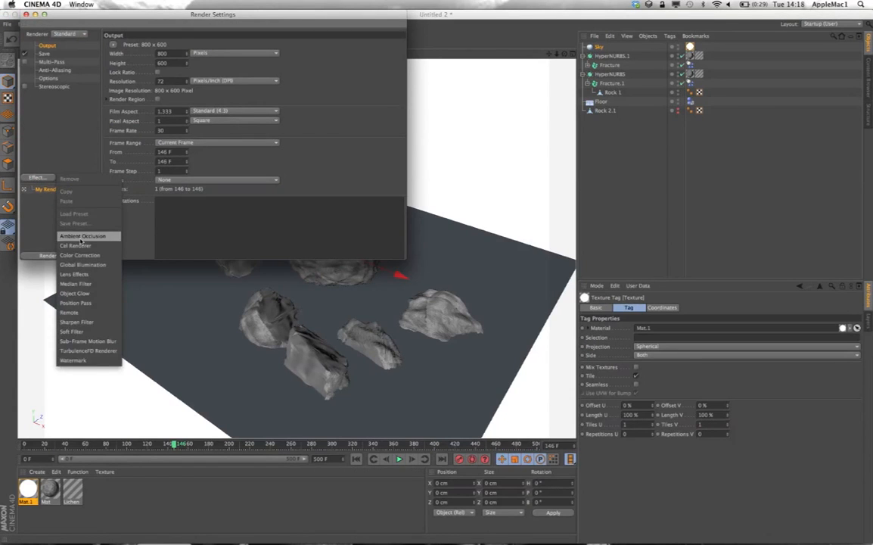
left_click(68, 236)
left_click(36, 177)
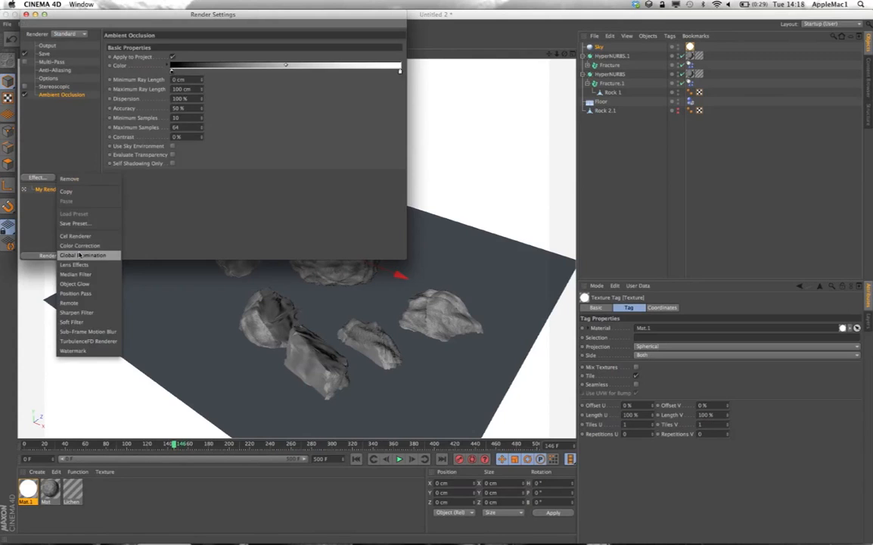
left_click(72, 227)
left_click(26, 14)
left_click(185, 38)
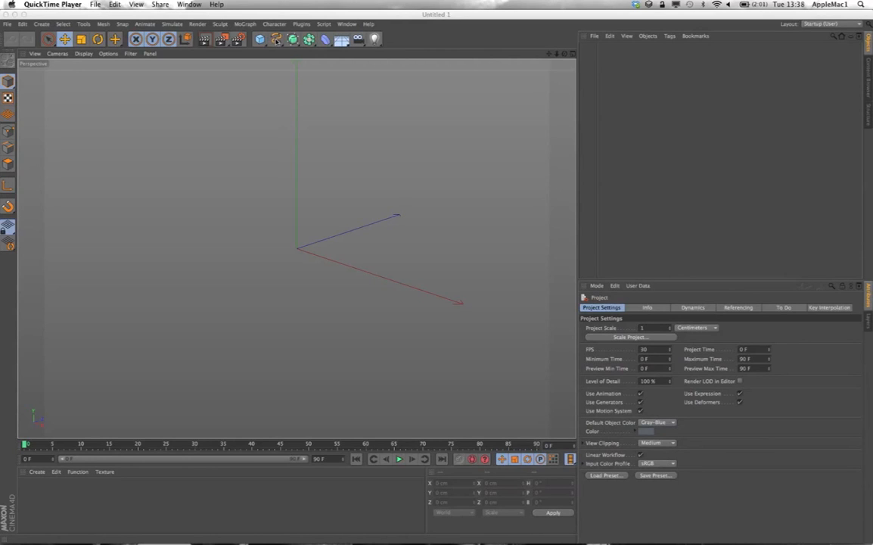
- In the new empty scene, create a Rectangle spline 94 cm wide and 45 cm high with Rounding enabled at a 22.5 cm radius
left_click(278, 39)
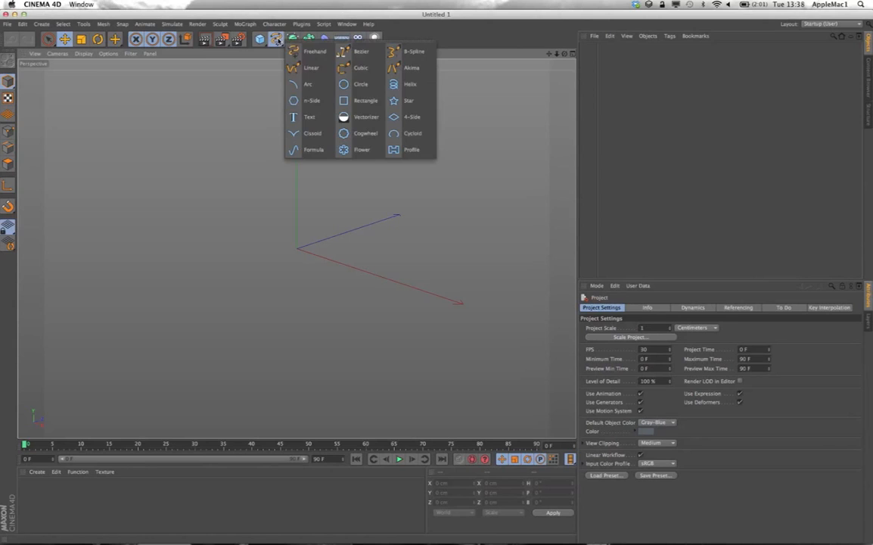
left_click(361, 100)
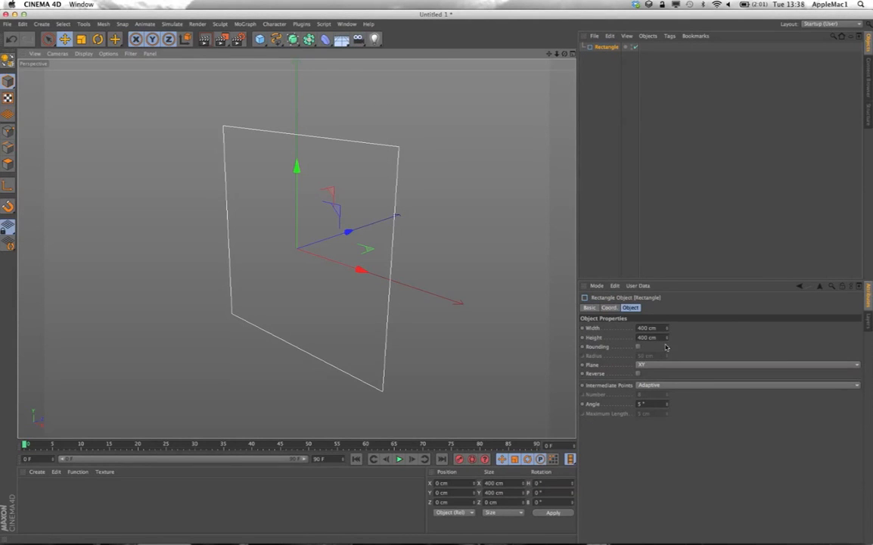
left_click_drag(666, 327, 667, 364)
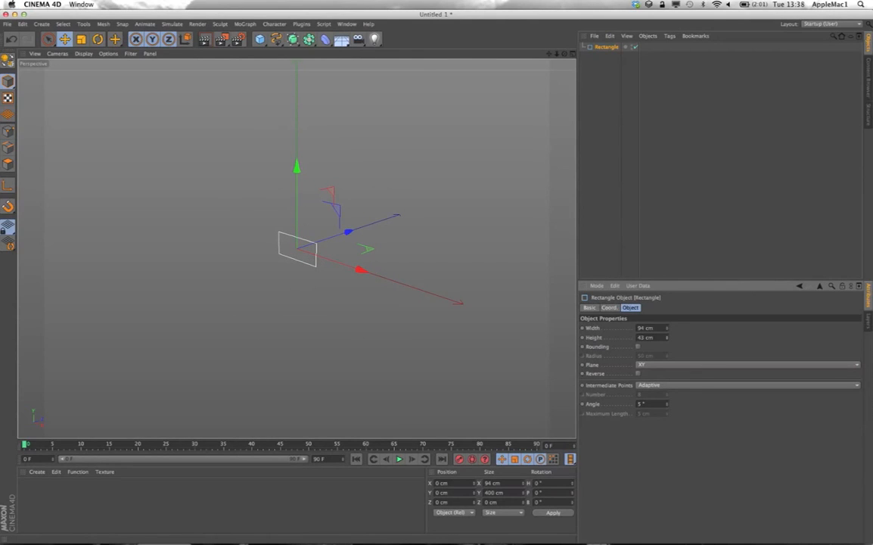
left_click_drag(666, 365, 666, 363)
left_click(638, 346)
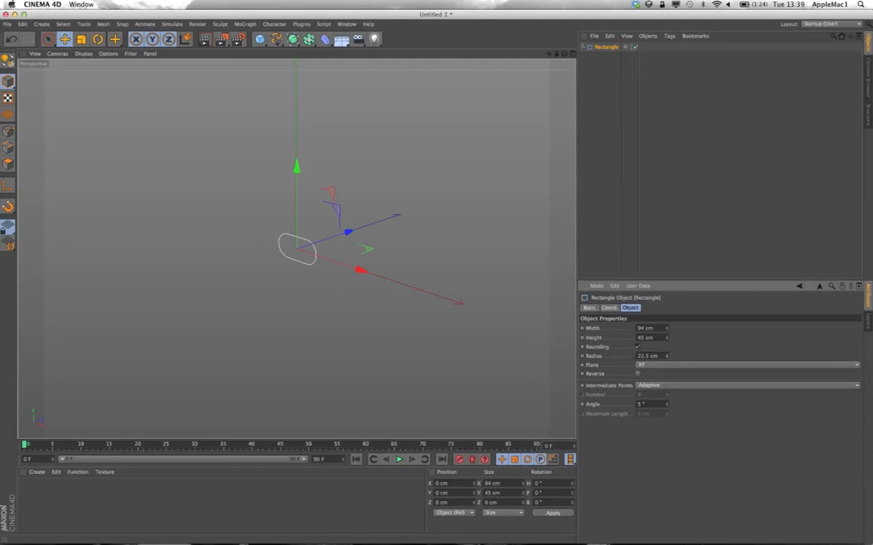
mouse_move(667, 356)
left_mouse_down()
mouse_move(652, 359)
mouse_move(659, 357)
left_mouse_up()
left_click_drag(659, 357, 665, 356)
- Create a Circle spline and sweep it along the rectangle with a Sweep NURBS, setting the circle's radius to 6 cm
mouse_move(275, 39)
left_mouse_down()
mouse_move(310, 84)
mouse_move(361, 88)
left_mouse_up()
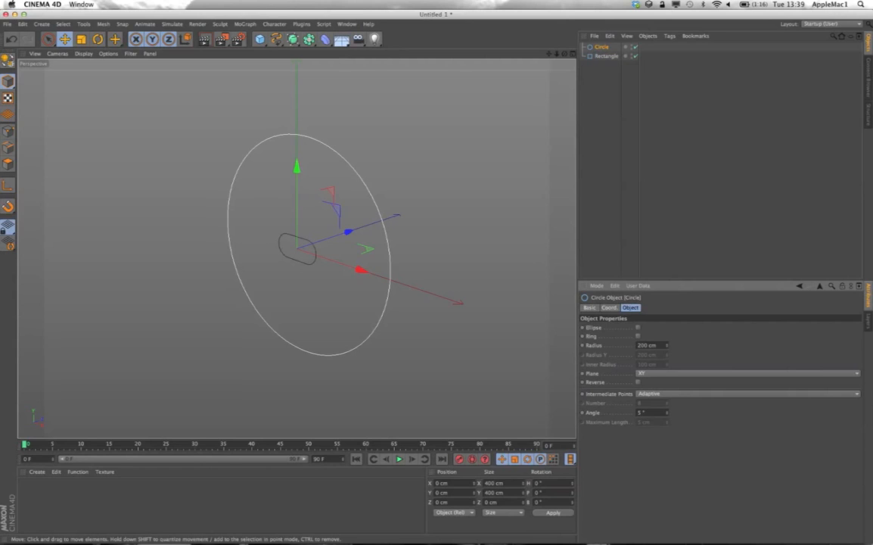
left_click_drag(293, 38, 321, 83)
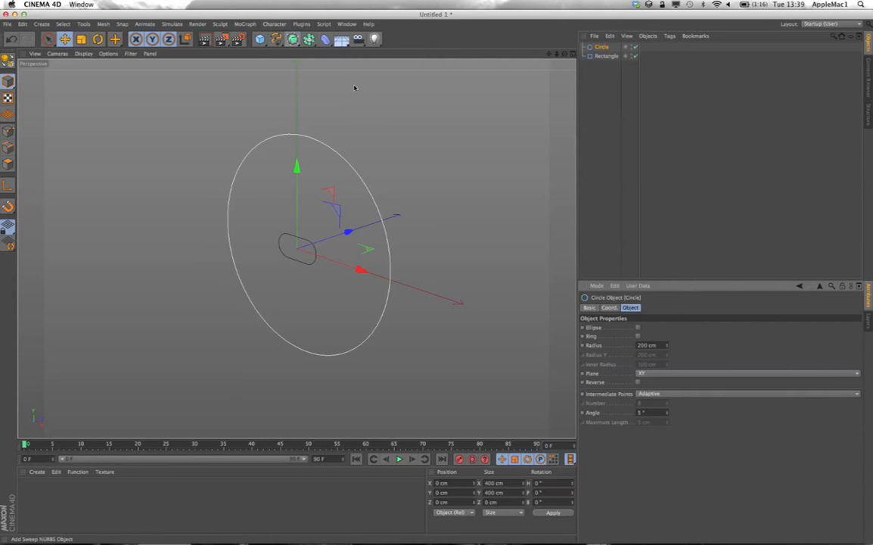
mouse_move(605, 65)
left_mouse_down()
mouse_move(614, 48)
mouse_move(609, 56)
left_mouse_up()
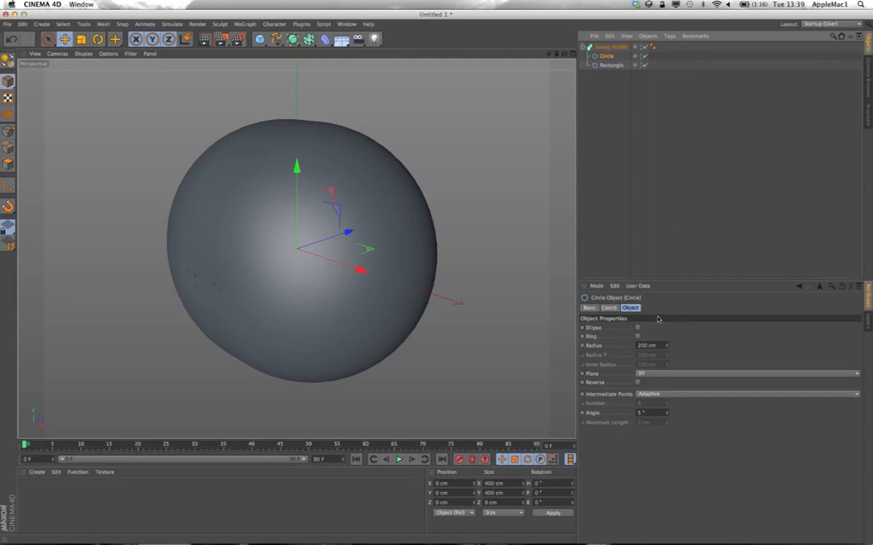
left_click_drag(665, 345, 665, 420)
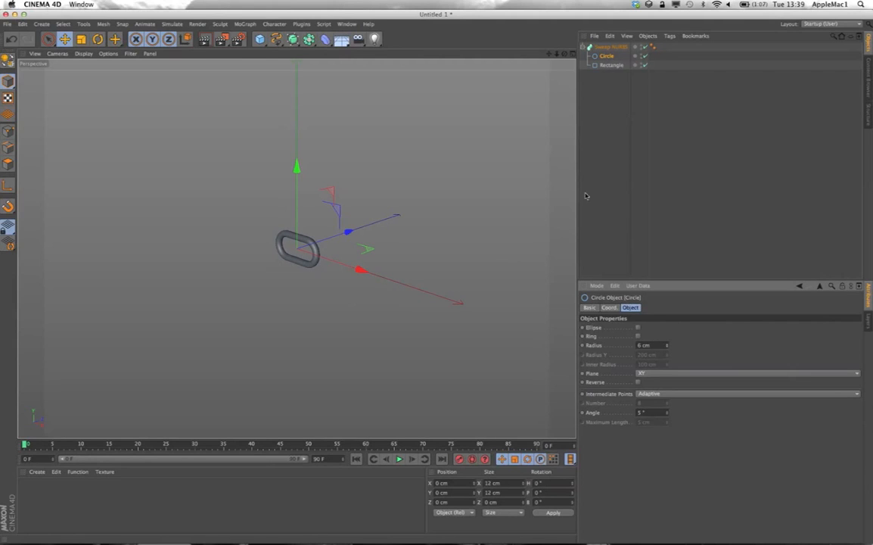
left_click(605, 48)
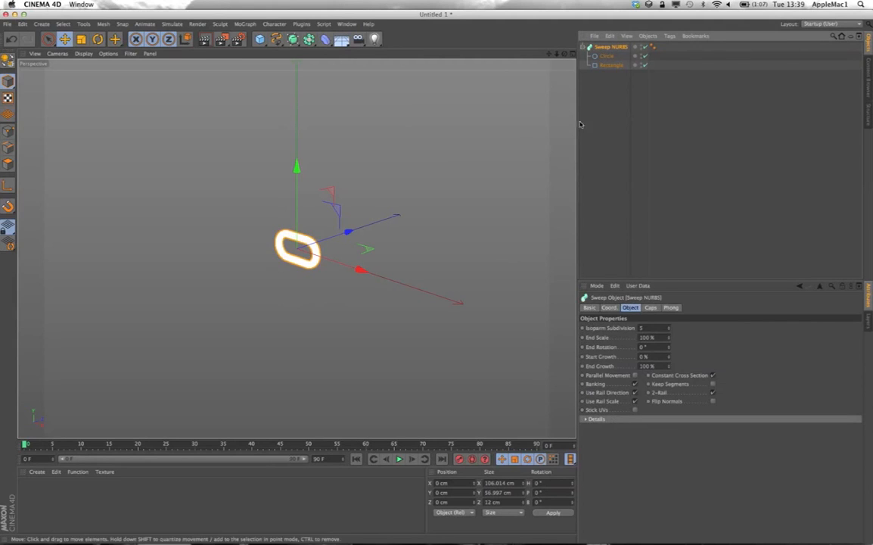
left_click(525, 112)
- Reduce the link's geometry by setting the intermediate point angle of both the Rectangle and Circle splines to 45°
mouse_move(558, 54)
left_mouse_down()
mouse_move(560, 114)
mouse_move(545, 83)
mouse_move(530, 76)
mouse_move(522, 84)
mouse_move(562, 56)
mouse_move(572, 61)
mouse_move(565, 54)
left_mouse_up()
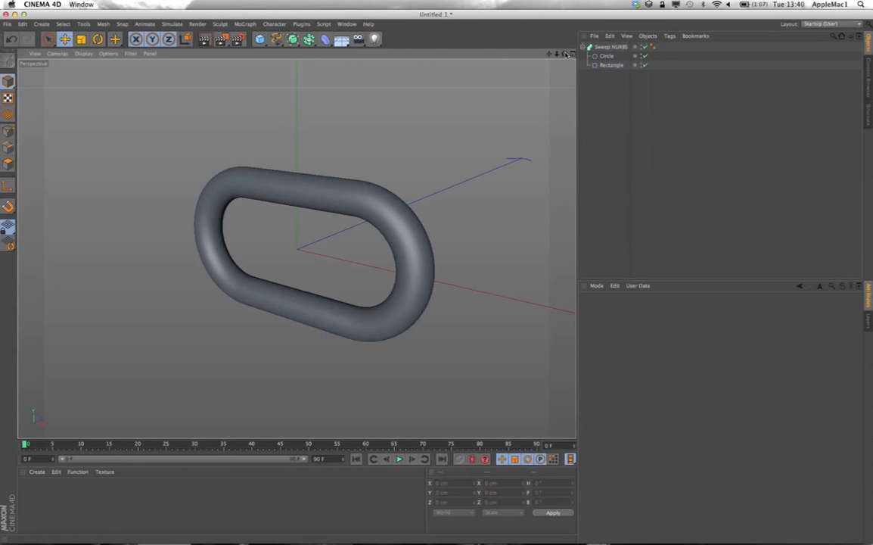
left_click_drag(565, 54, 537, 48)
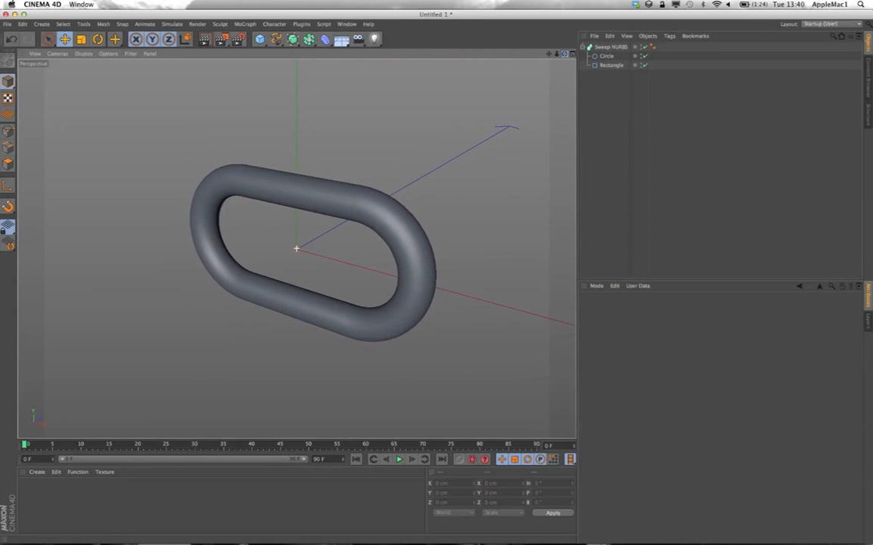
mouse_move(557, 55)
left_mouse_down()
mouse_move(535, 45)
mouse_move(560, 55)
mouse_move(550, 55)
mouse_move(566, 47)
mouse_move(562, 57)
left_mouse_up()
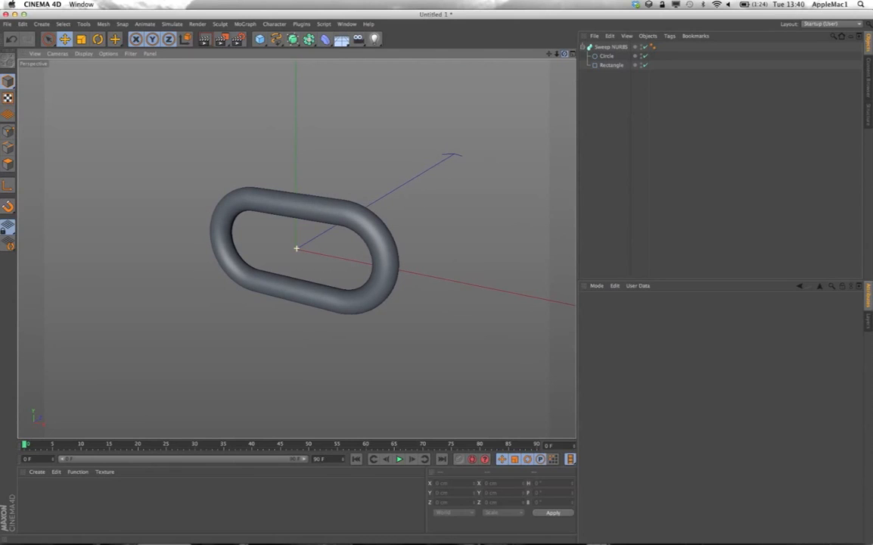
left_click_drag(562, 57, 564, 58)
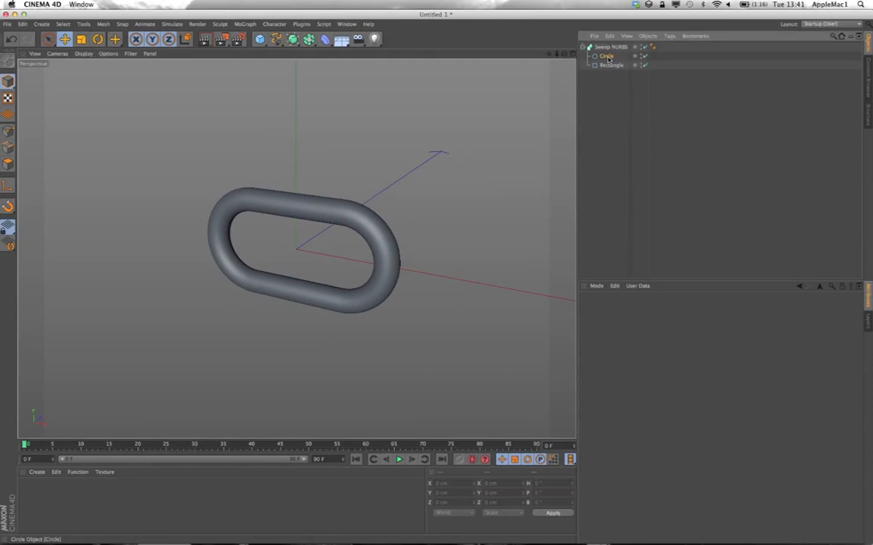
left_click(606, 56)
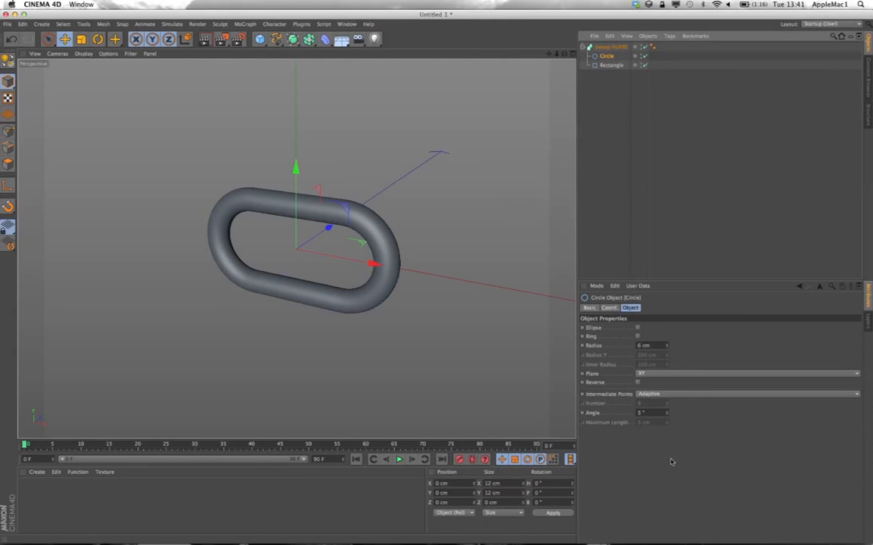
left_click(612, 65)
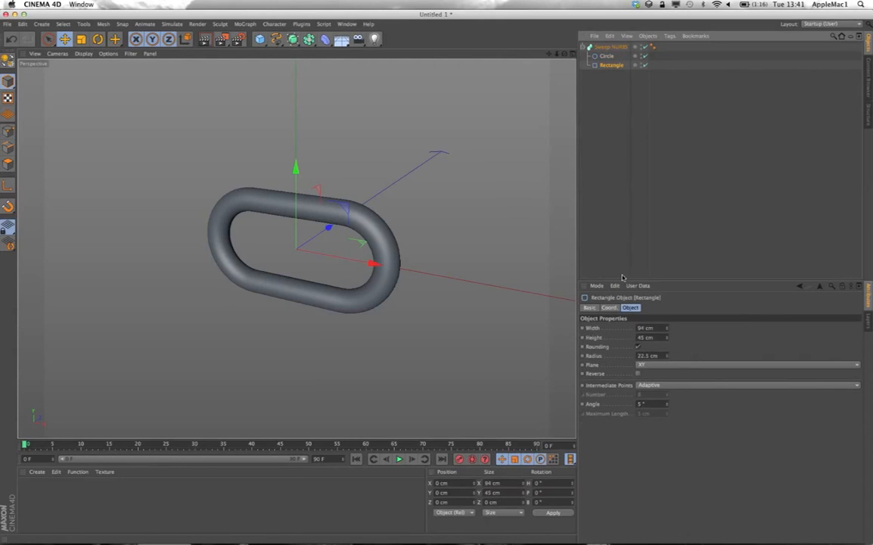
double_click(651, 403)
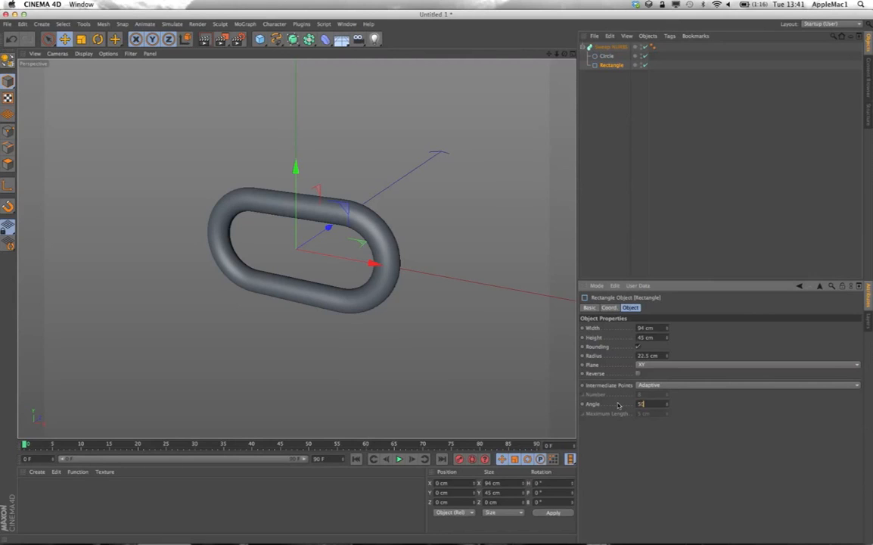
key("Return")
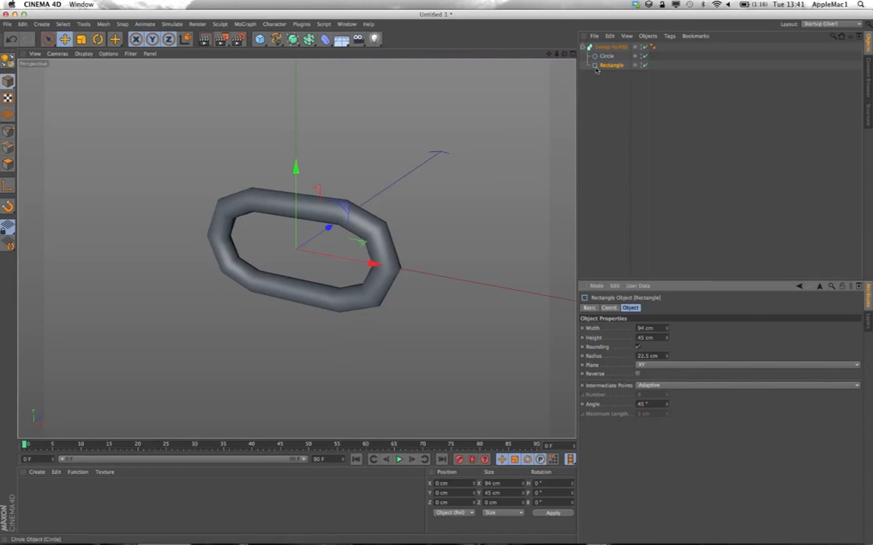
left_click(607, 56)
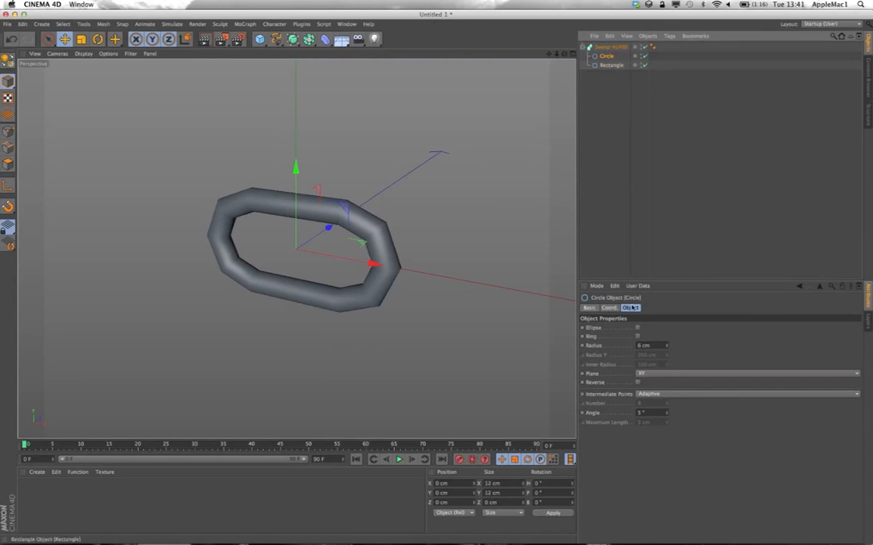
double_click(651, 412)
key("Return")
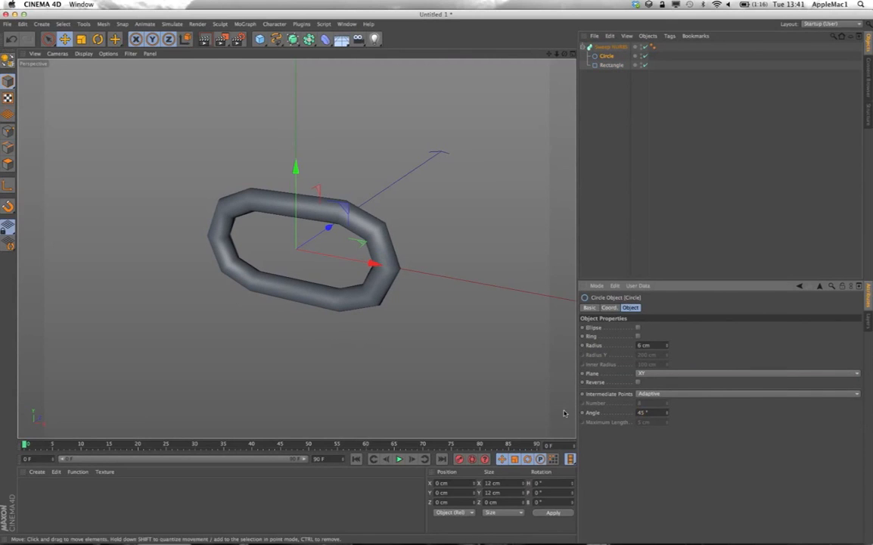
- Add a MoGraph Cloner and make the Sweep NURBS link its child
left_click(382, 223)
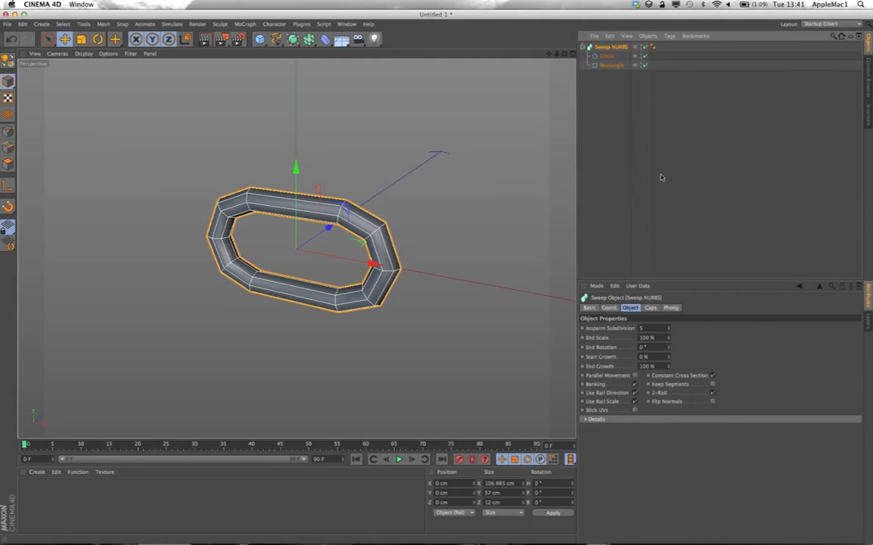
left_click(601, 143)
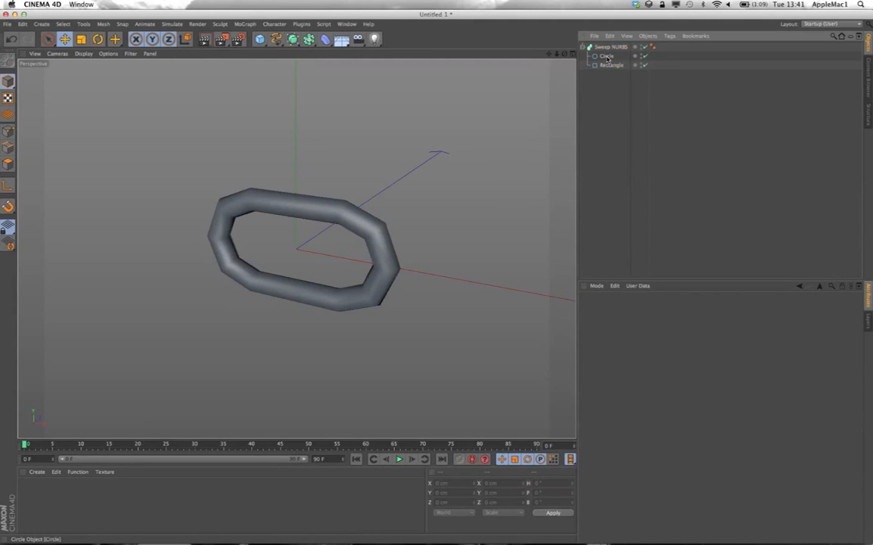
left_click(609, 65)
left_click(610, 46)
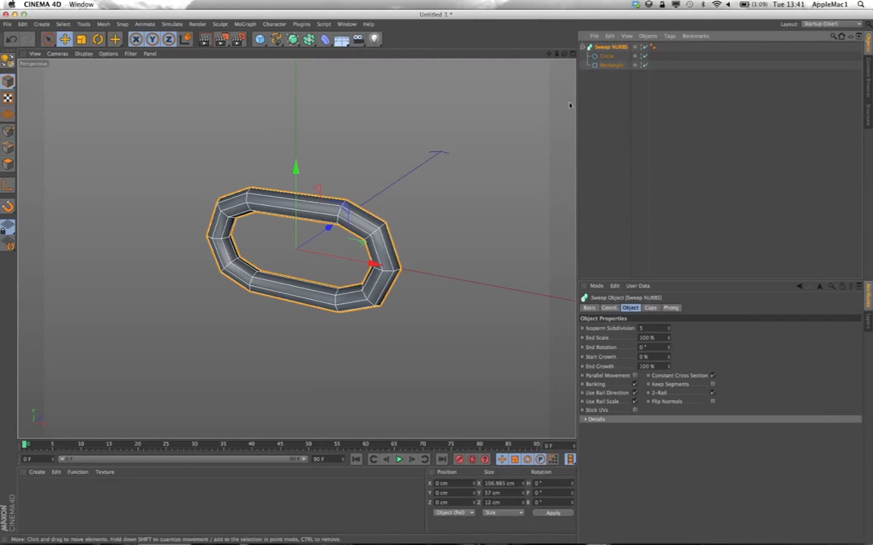
mouse_move(564, 54)
left_mouse_down()
mouse_move(564, 67)
mouse_move(546, 56)
mouse_move(562, 47)
left_mouse_up()
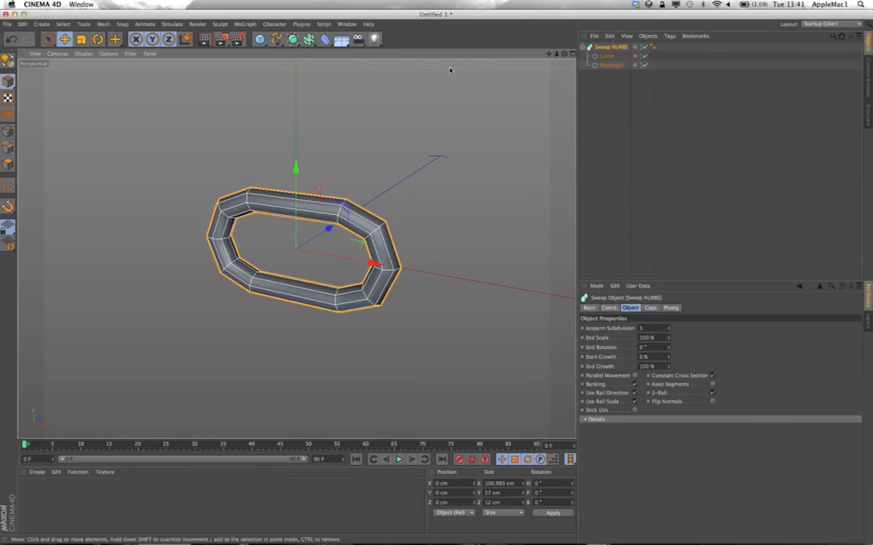
left_click(247, 24)
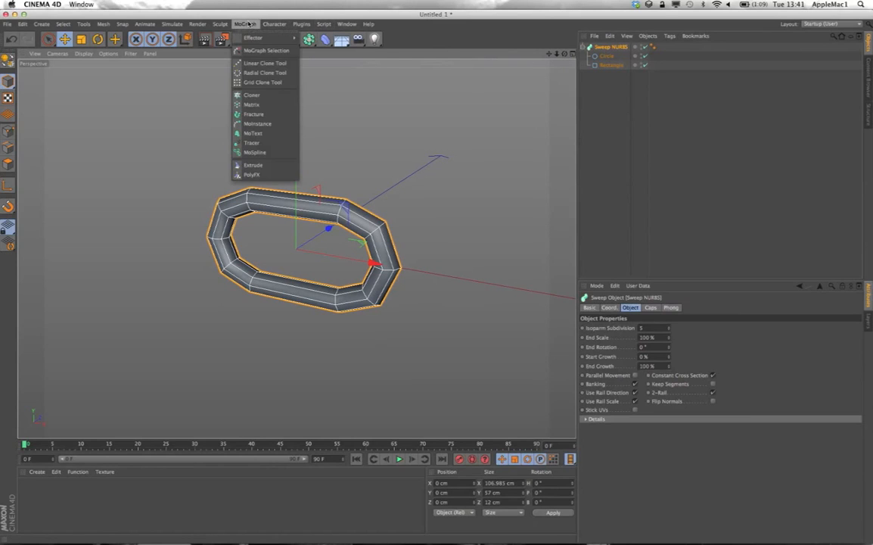
left_click(252, 95)
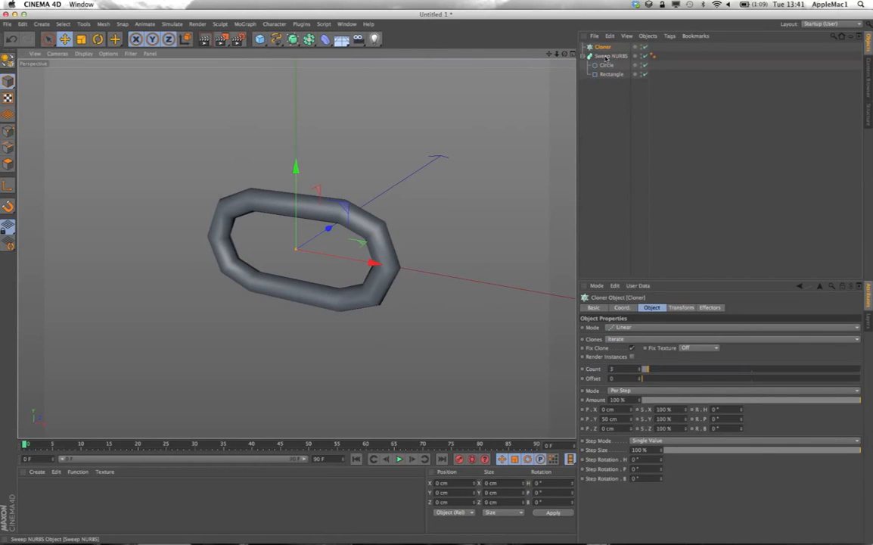
left_click_drag(605, 58, 605, 48)
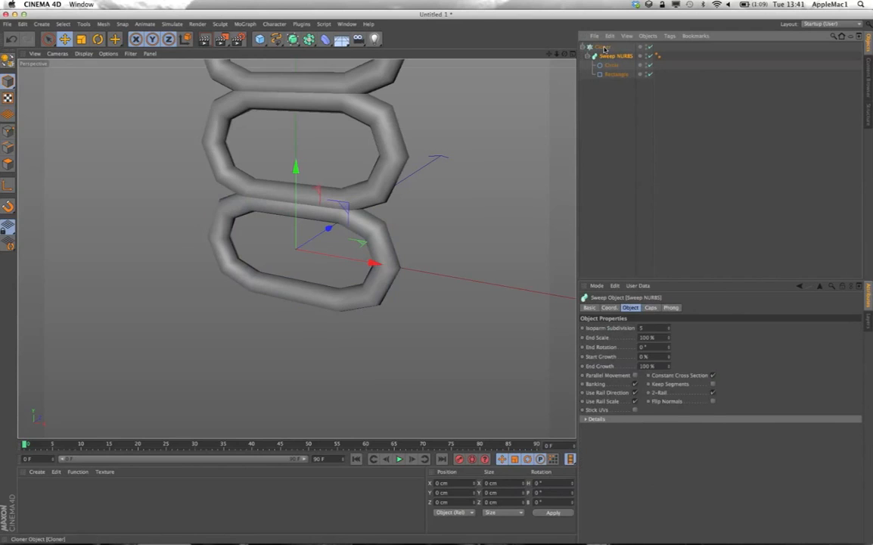
- Set the Cloner's per-step Y position offset to 0 cm
scroll(296, 248, "down", 3)
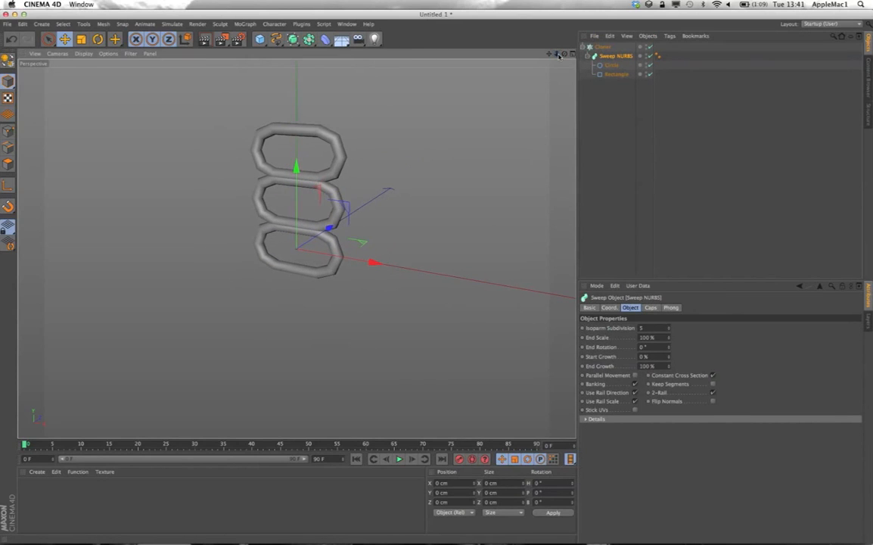
left_click_drag(562, 56, 584, 59)
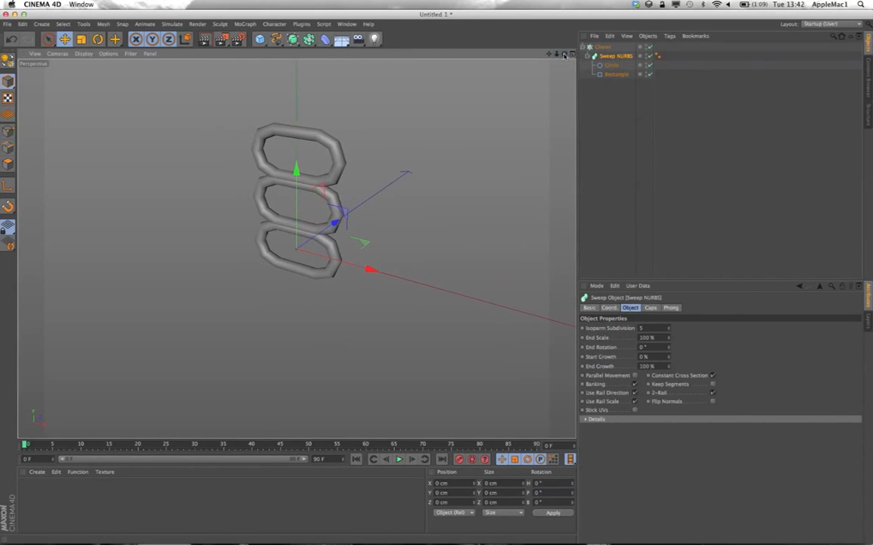
left_click(604, 47)
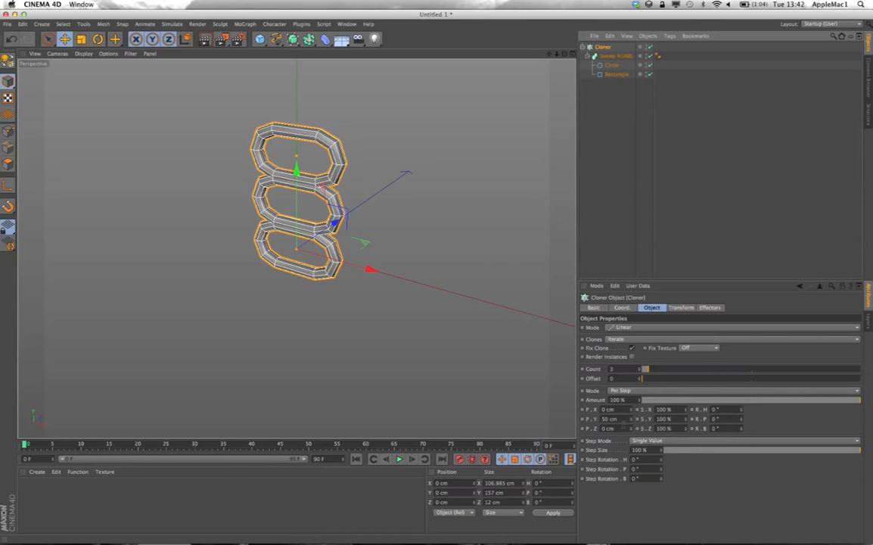
left_click(609, 418)
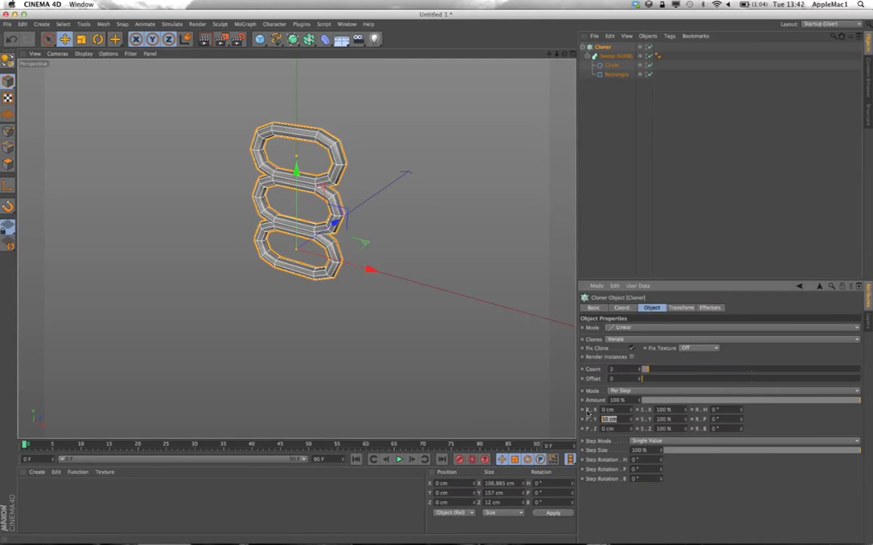
key("BackSpace")
type("0")
key("Return")
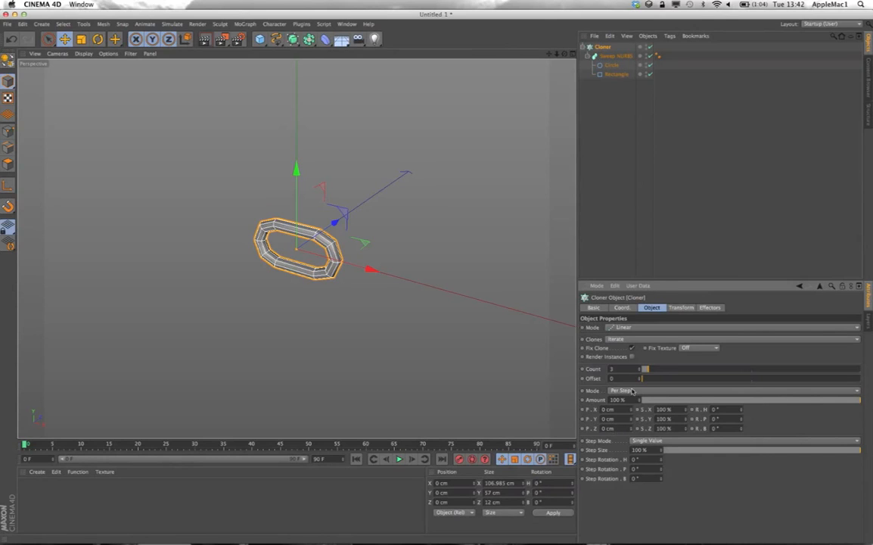
- In the Front view, set the Cloner's per-step X position offset to -78 cm so neighbouring links overlap
left_click(684, 218)
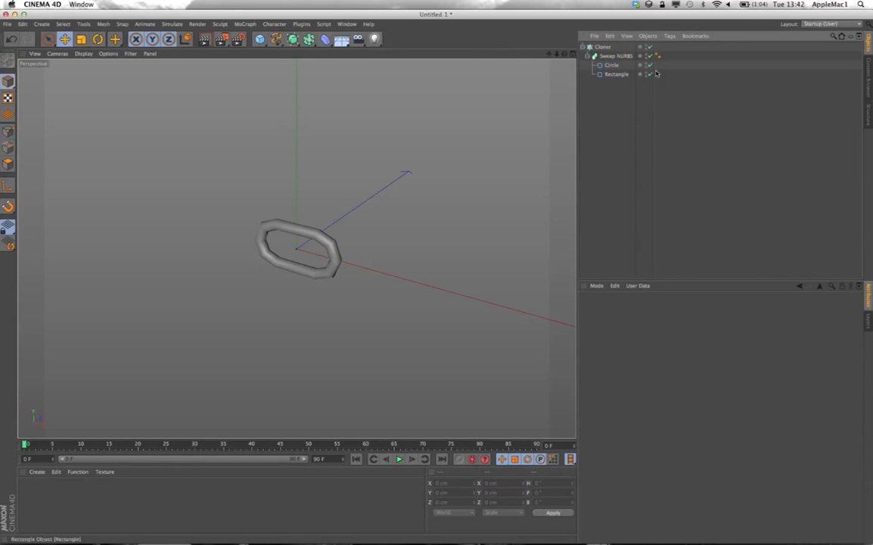
left_click(602, 47)
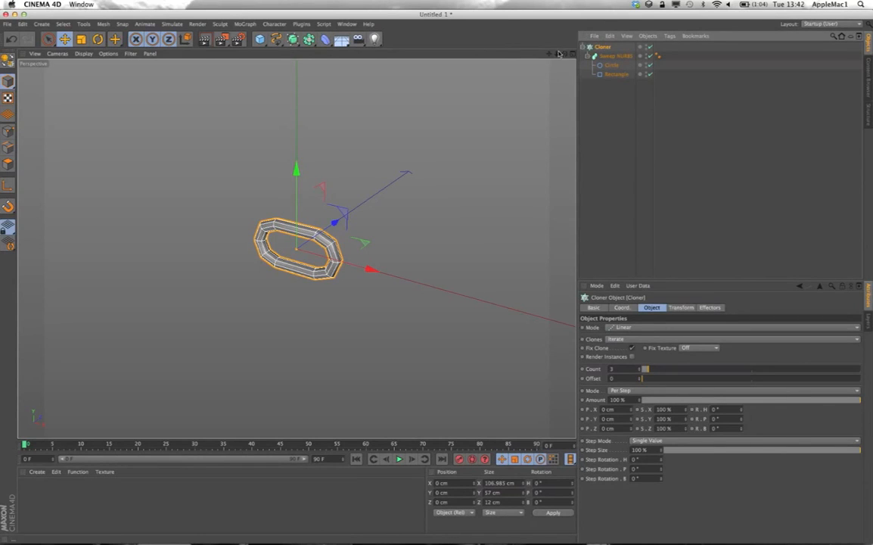
middle_click(563, 227)
middle_click(559, 261)
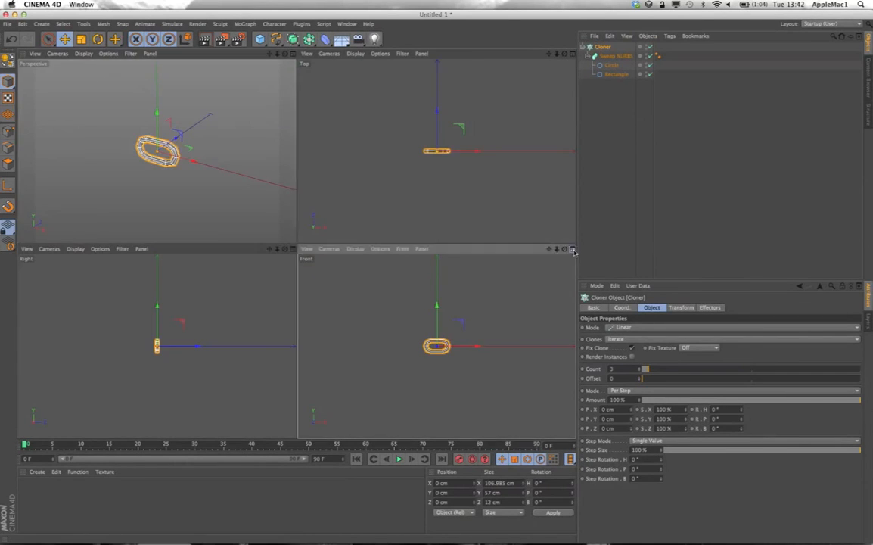
key("h")
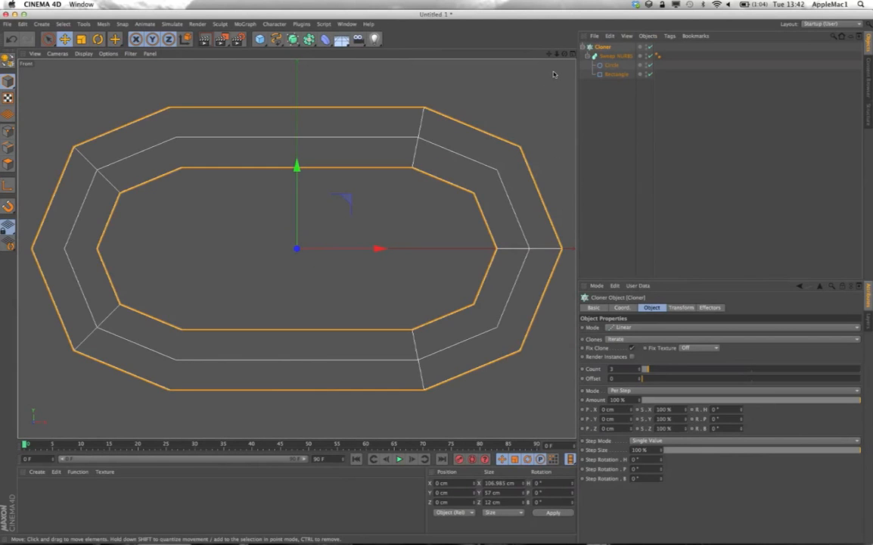
scroll(297, 248, "up", 2)
scroll(297, 248, "left", 5)
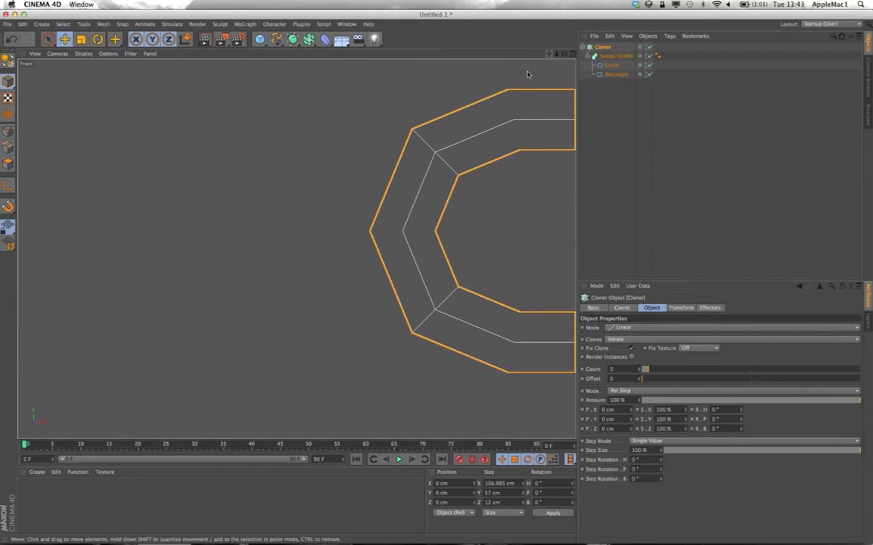
left_click_drag(630, 408, 630, 450)
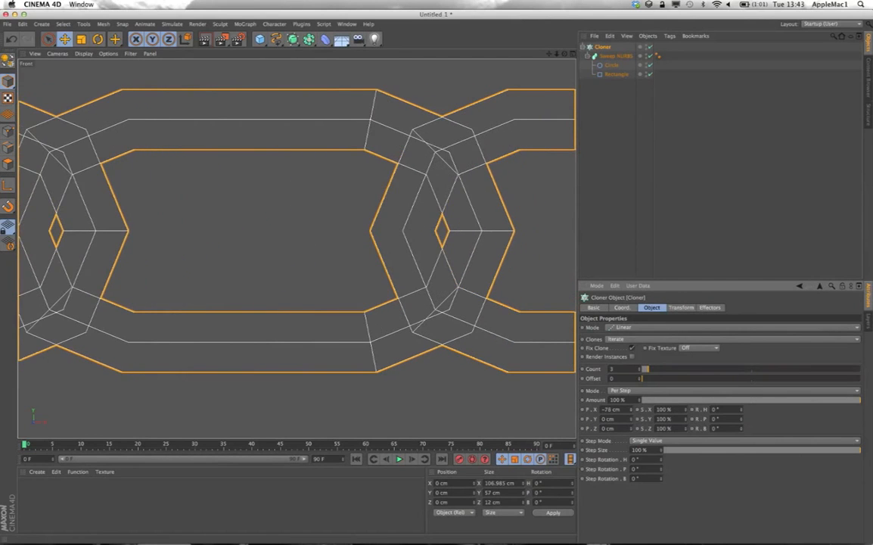
left_click(632, 412)
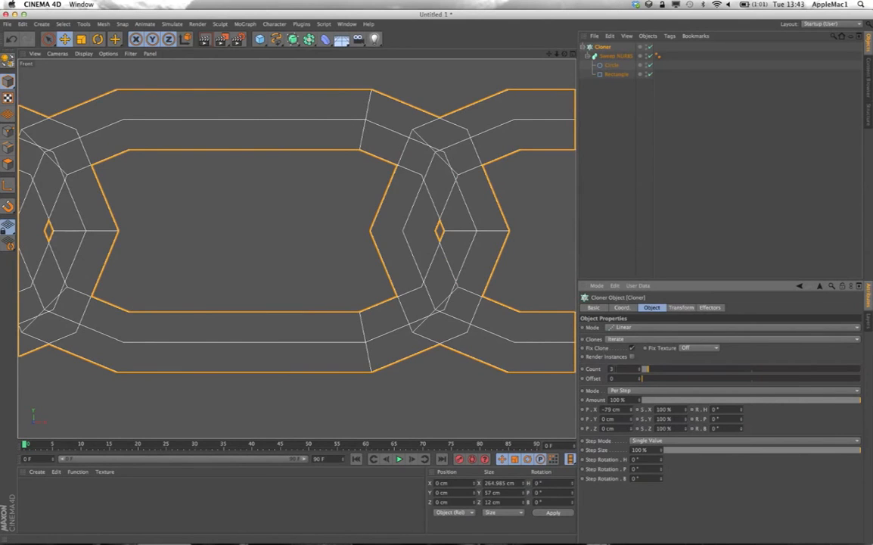
left_click(633, 408)
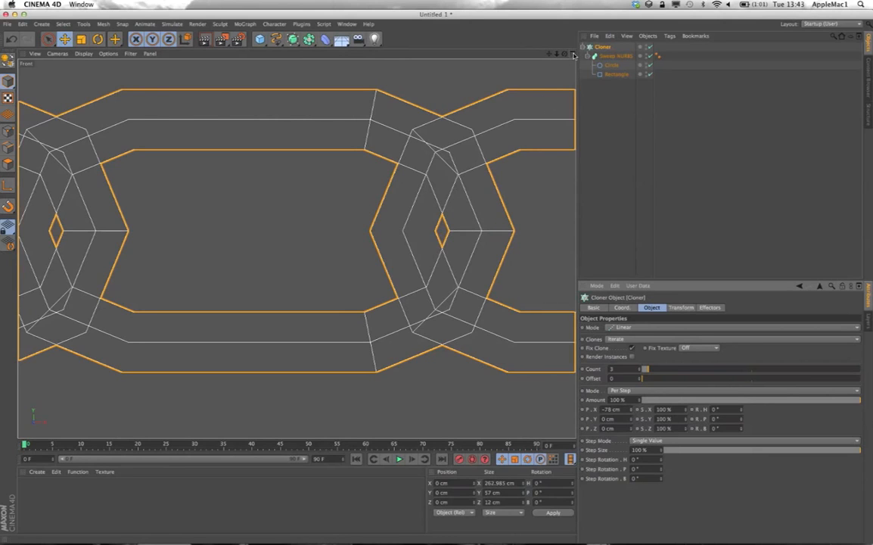
double_click(609, 409)
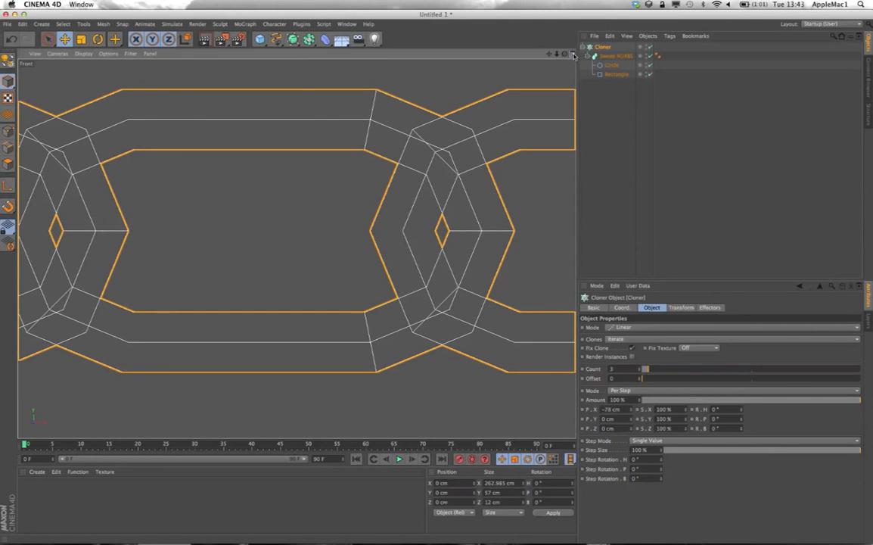
- Return to the Perspective view and raise the Cloner's count to 6 links
left_click(571, 54)
left_click(291, 54)
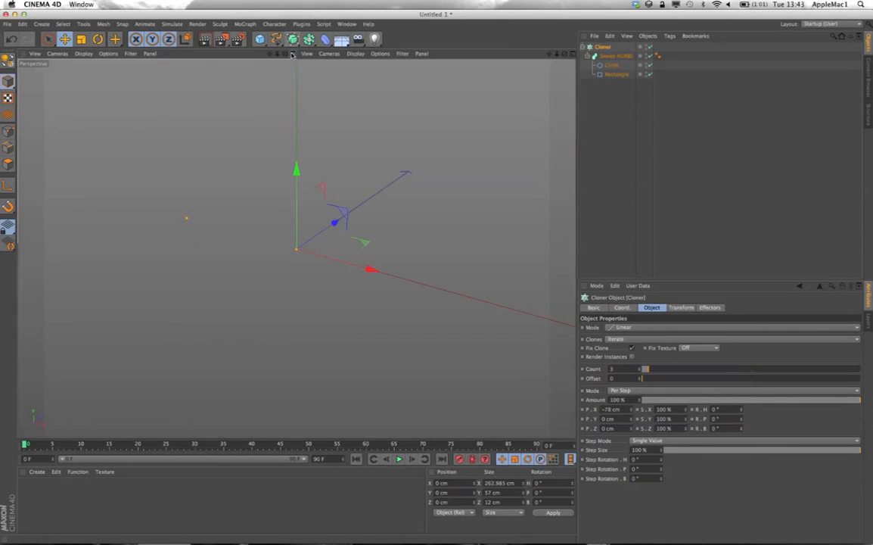
left_click_drag(564, 57, 578, 65)
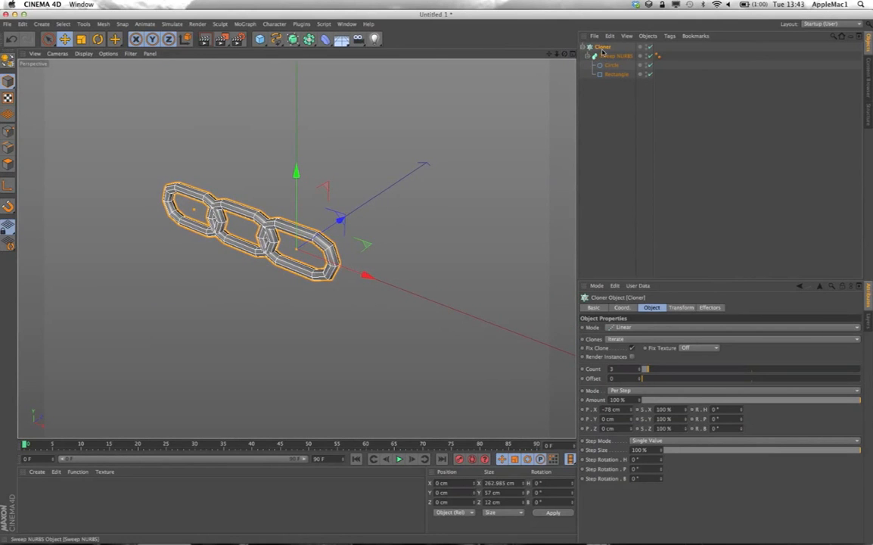
left_click(640, 368)
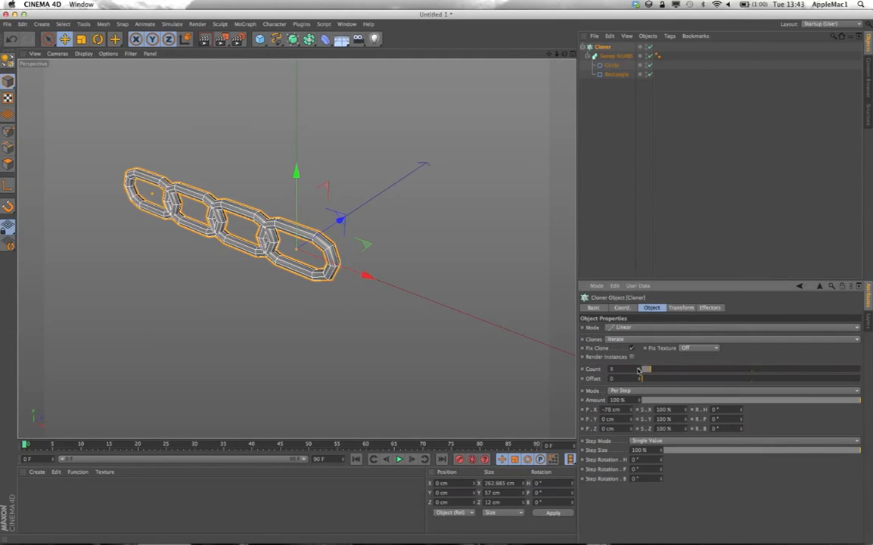
left_click(639, 368)
left_click(639, 369)
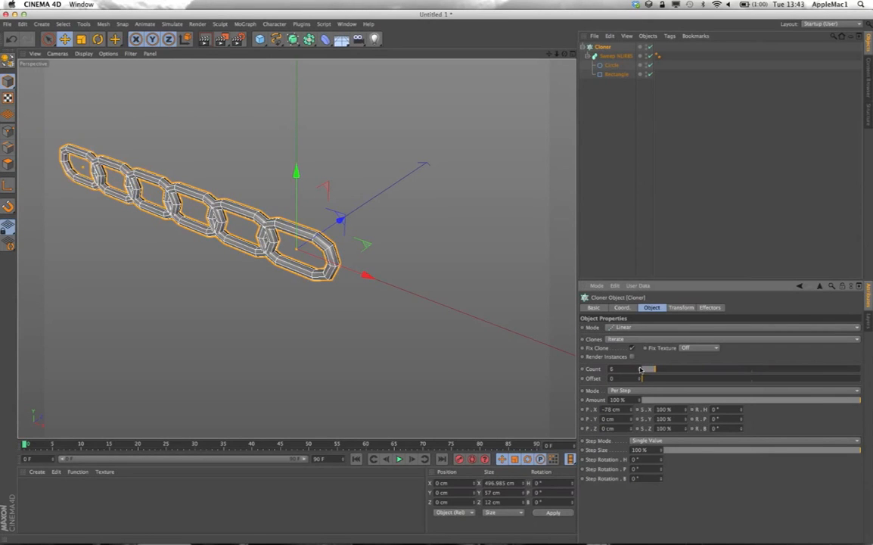
- Raise the Cloner's count to 9 links and frame the whole chain in the Perspective view
left_click(639, 368)
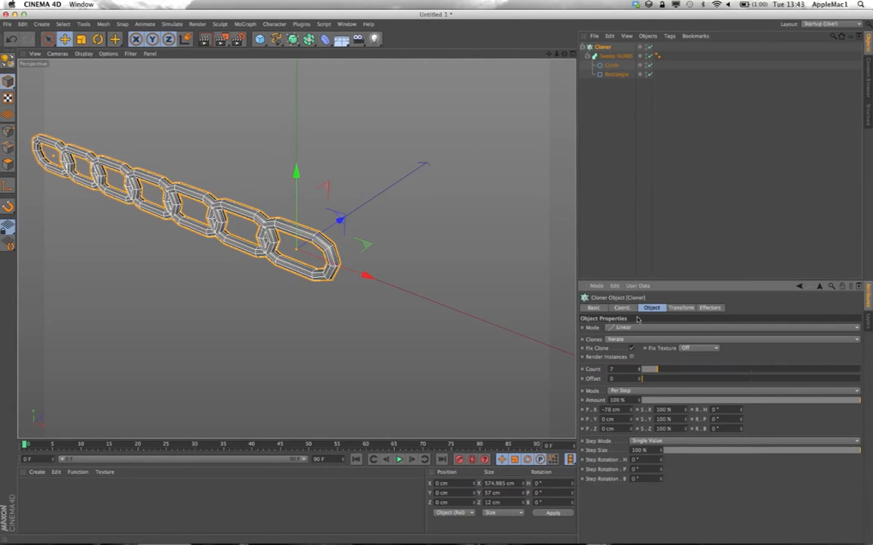
left_click(639, 368)
left_click(639, 369)
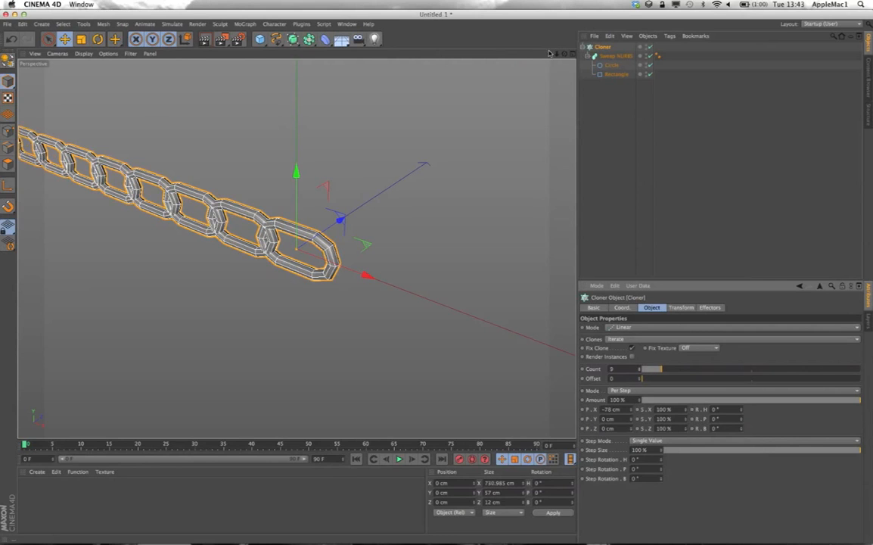
left_click_drag(549, 54, 297, 248)
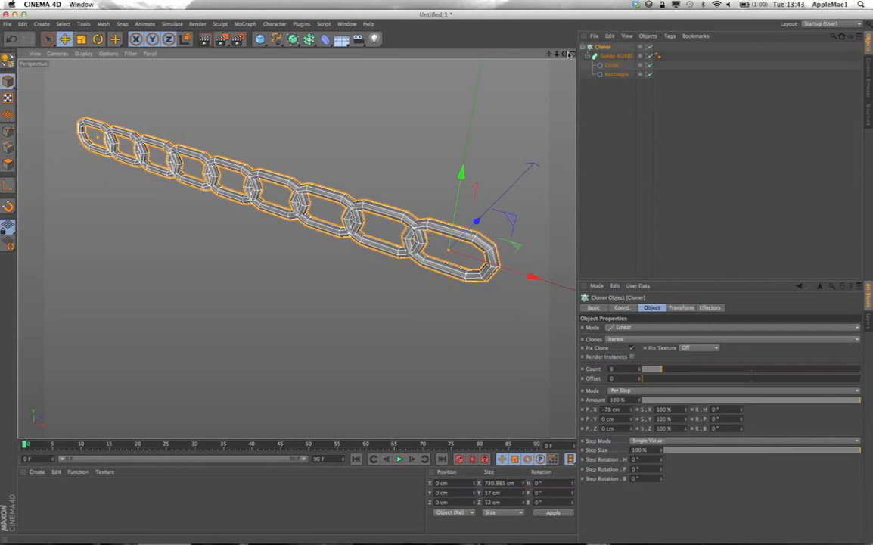
left_click_drag(565, 54, 296, 248)
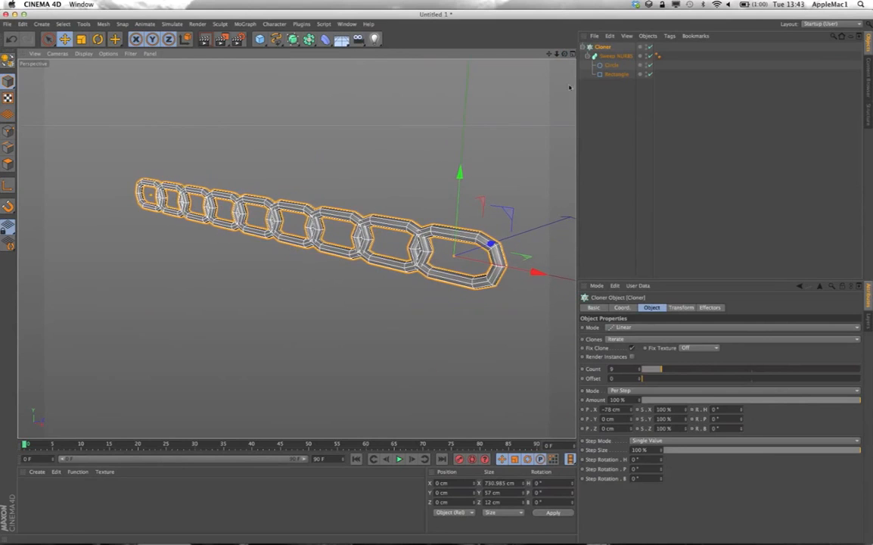
mouse_move(742, 411)
left_mouse_down()
mouse_move(742, 399)
mouse_move(742, 419)
left_mouse_up()
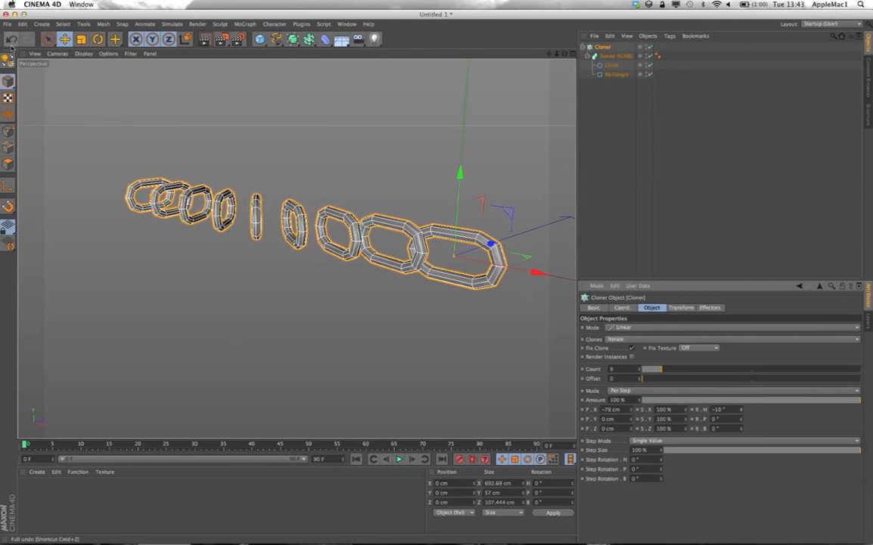
left_click(12, 39)
left_click_drag(741, 417, 741, 426)
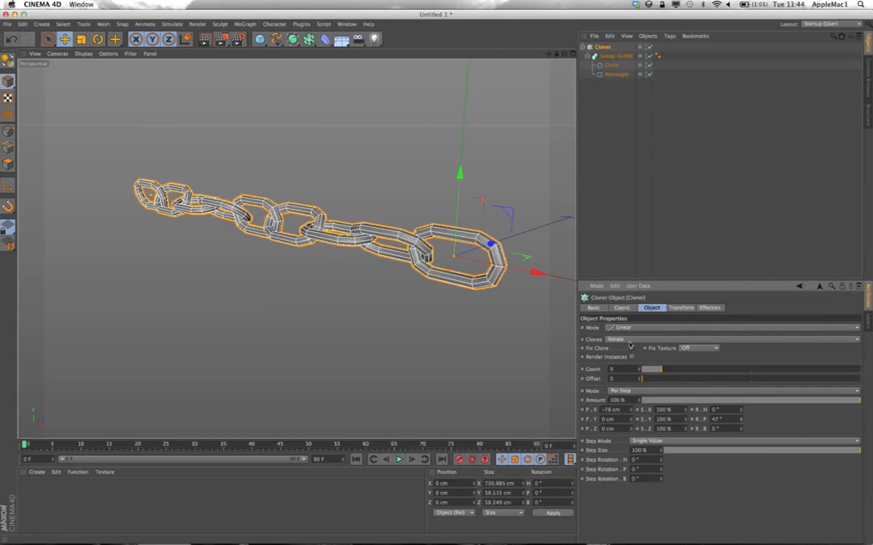
left_click(10, 39)
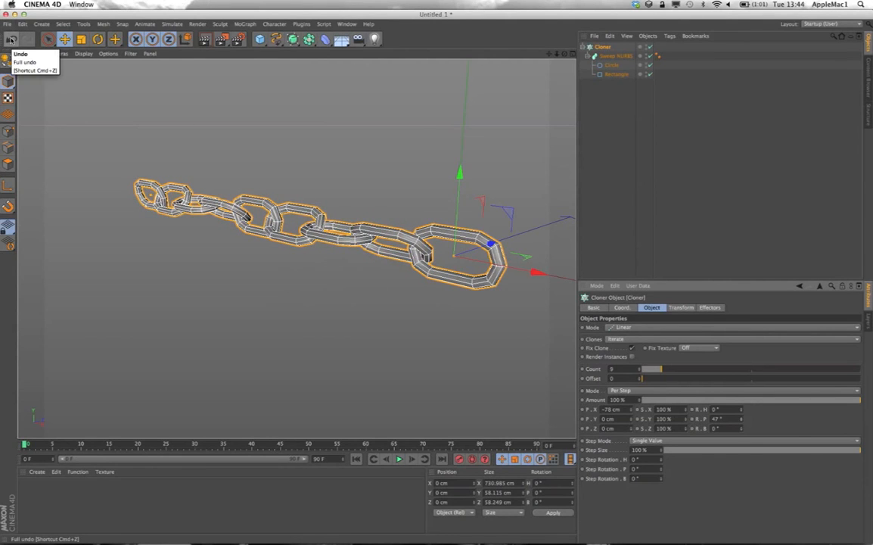
left_click(11, 38)
- Set the Cloner's per-step pitch rotation (R.P) to 90° so that neighbouring links interlock
left_click_drag(730, 419, 690, 419)
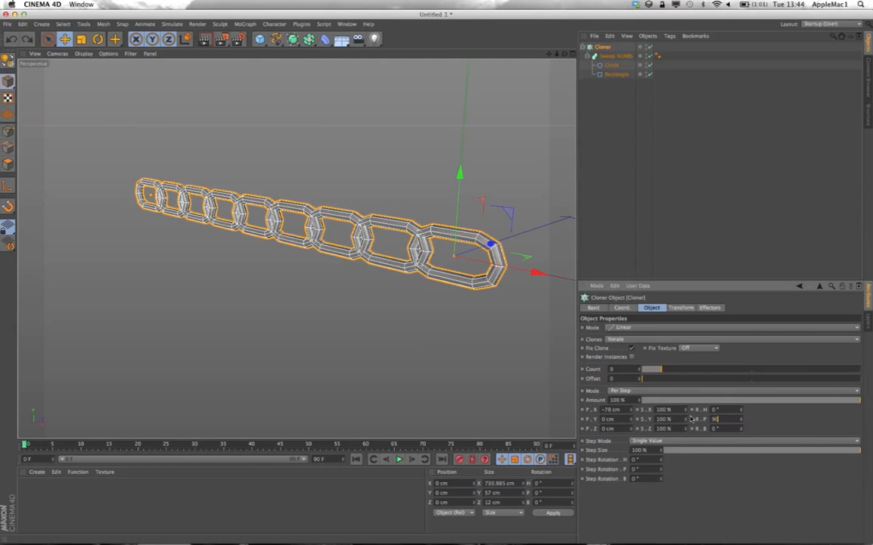
key("Return")
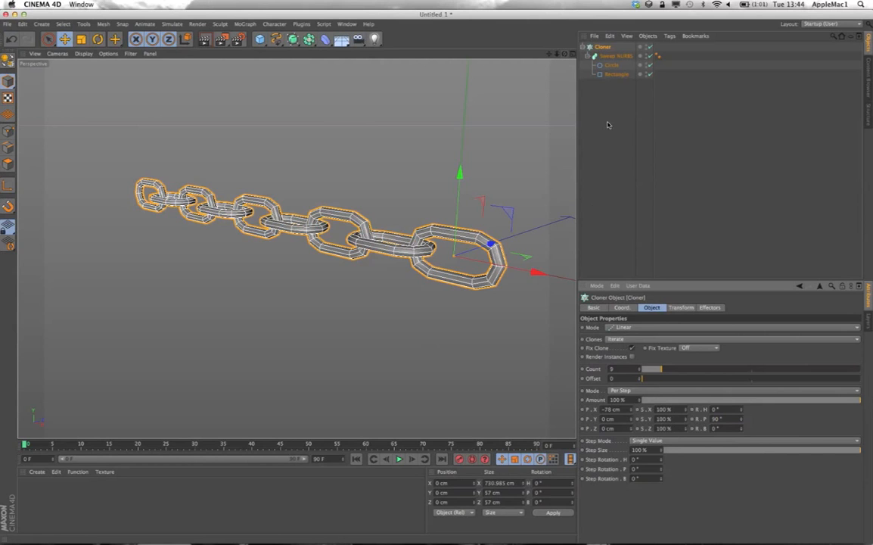
left_click_drag(564, 54, 591, 20)
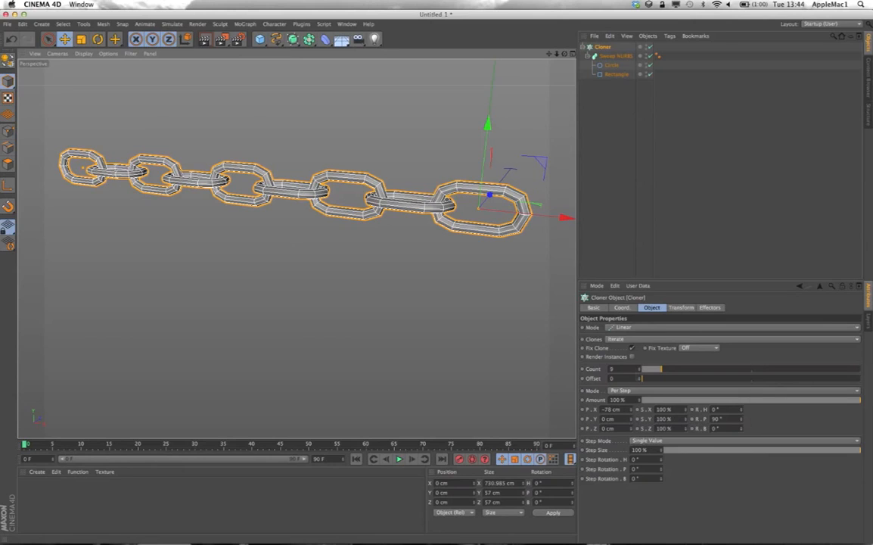
- Try the Cloner with 8 links and restore the count to 9
left_click(640, 372)
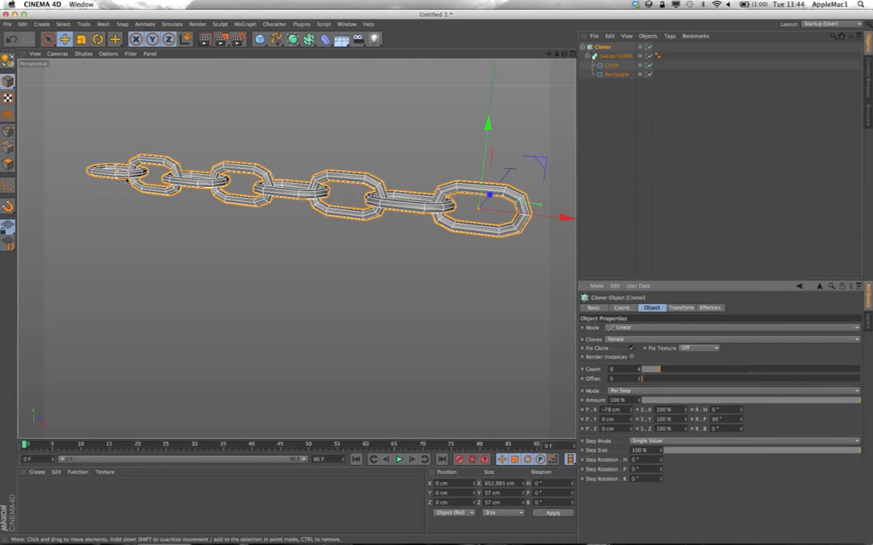
left_click(640, 367)
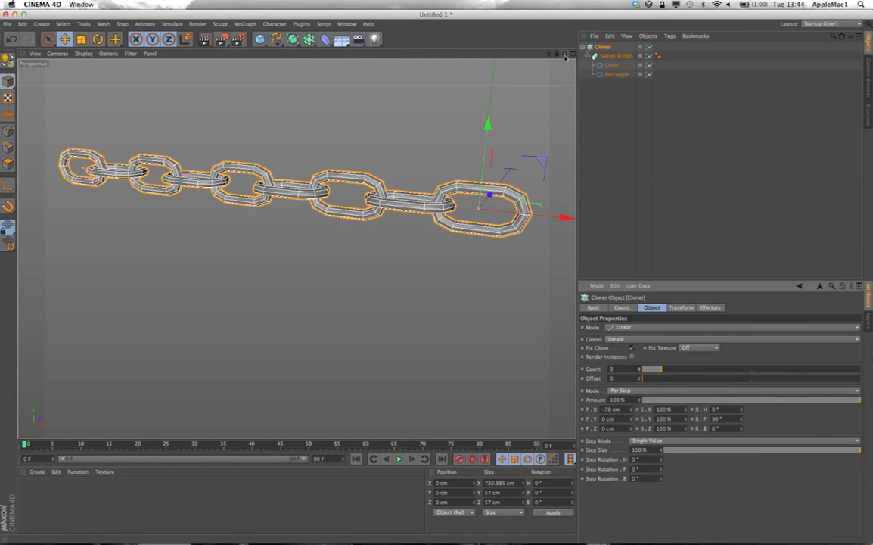
- Add a Cylinder primitive and set its orientation to +Z
left_click_drag(259, 39, 405, 46)
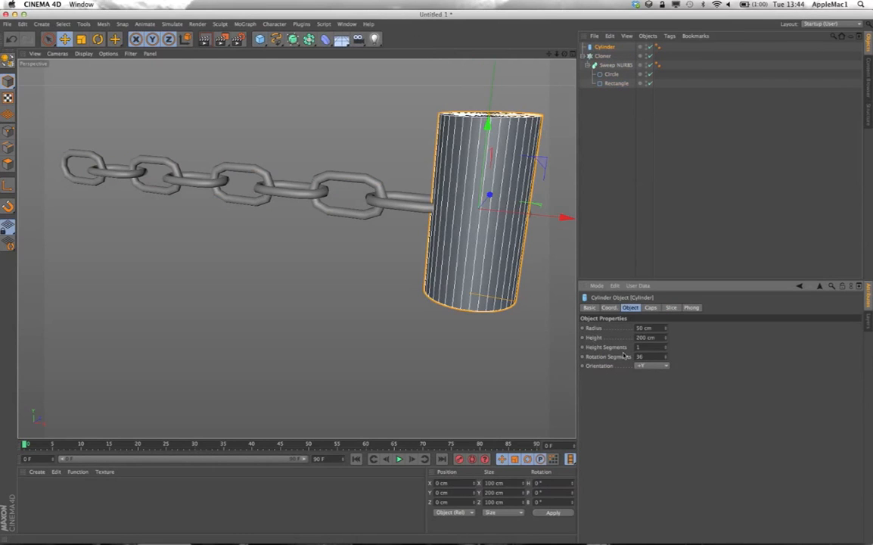
left_click(650, 365)
left_click(647, 412)
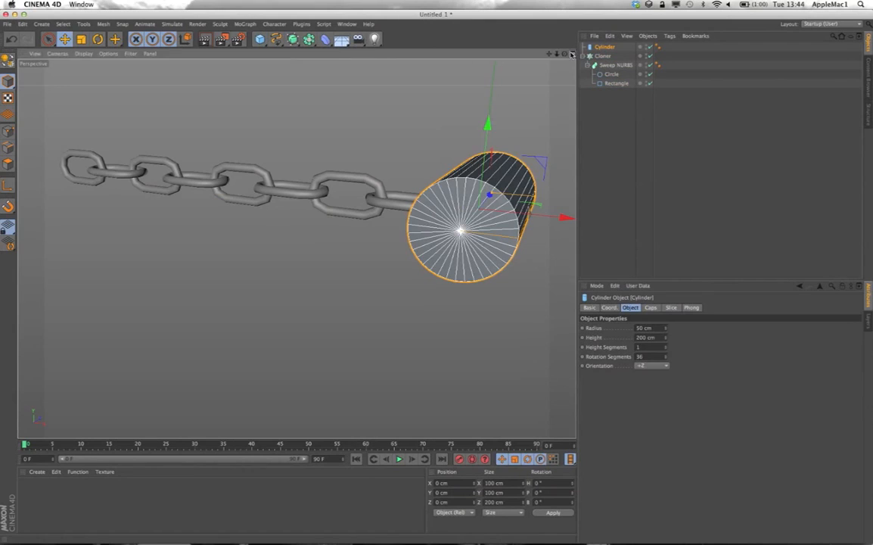
- In the Front view, set the cylinder's radius to 13 cm and move it to about X 24 cm inside the end link
key("F5")
left_click(563, 248)
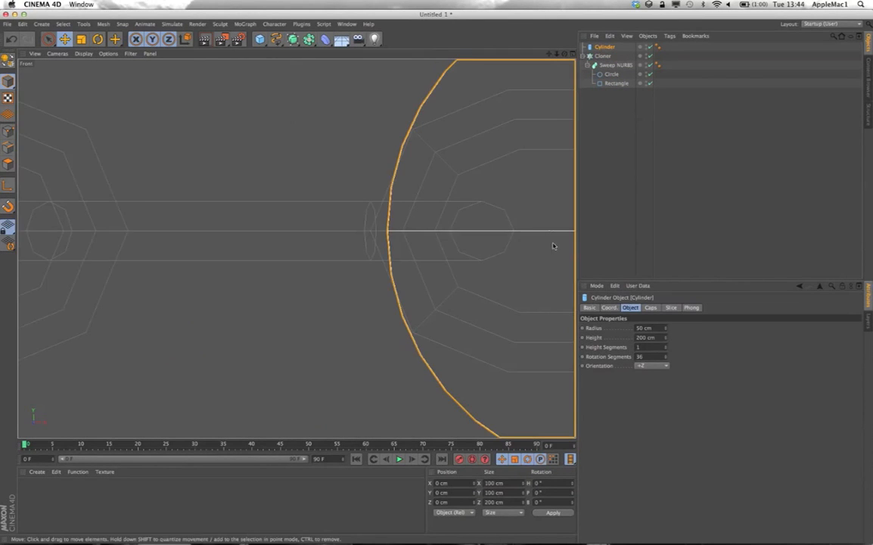
left_click_drag(549, 54, 248, 54)
left_click_drag(666, 331, 666, 331)
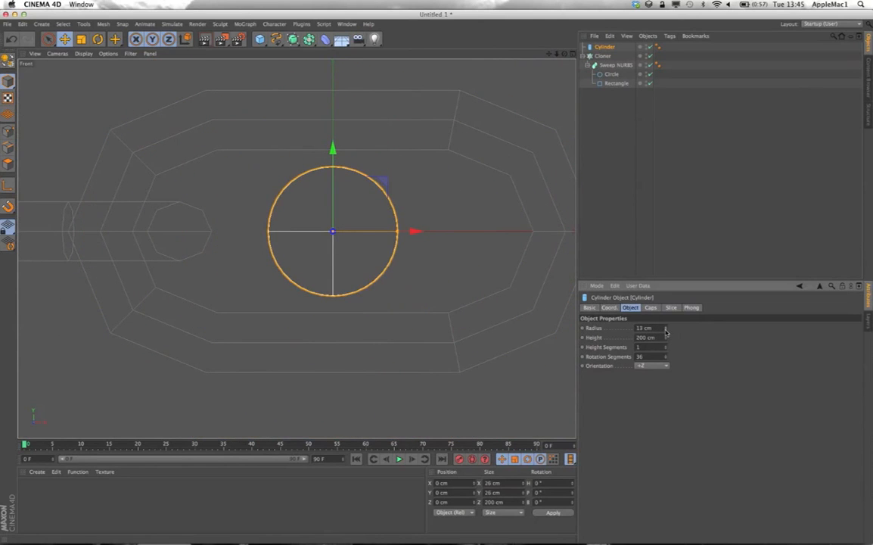
left_click_drag(415, 231, 534, 235)
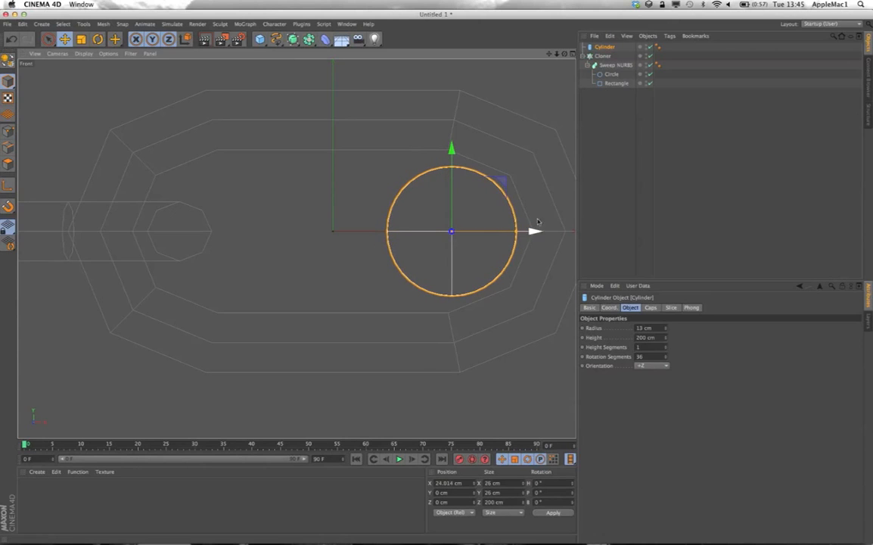
- Return to the Perspective view and give the Cylinder a Collider Body simulation tag
left_click(574, 54)
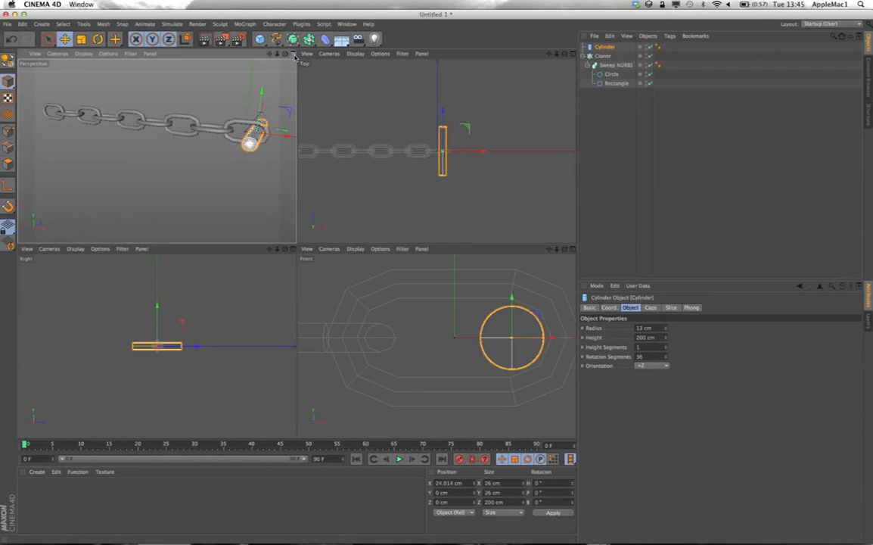
left_click(293, 56)
left_click(565, 94)
left_click_drag(564, 56, 296, 248)
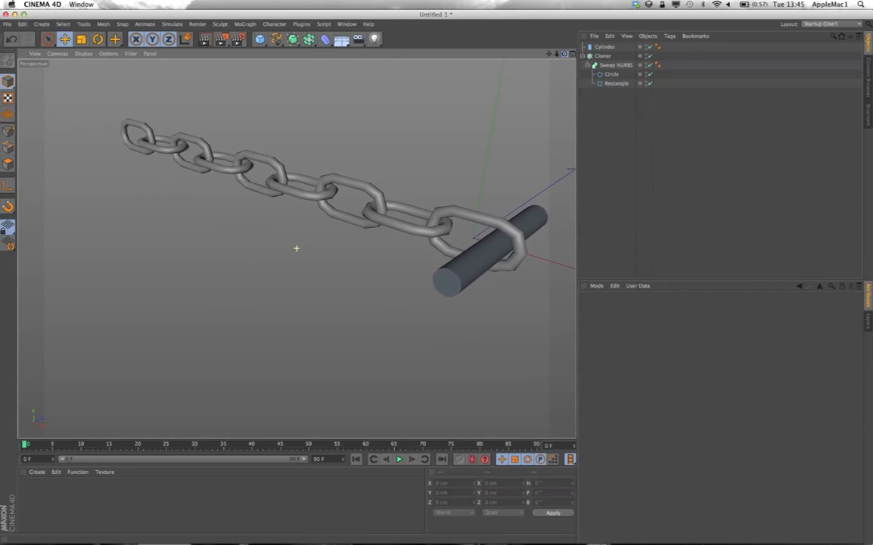
right_click(610, 47)
mouse_move(622, 92)
mouse_move(666, 102)
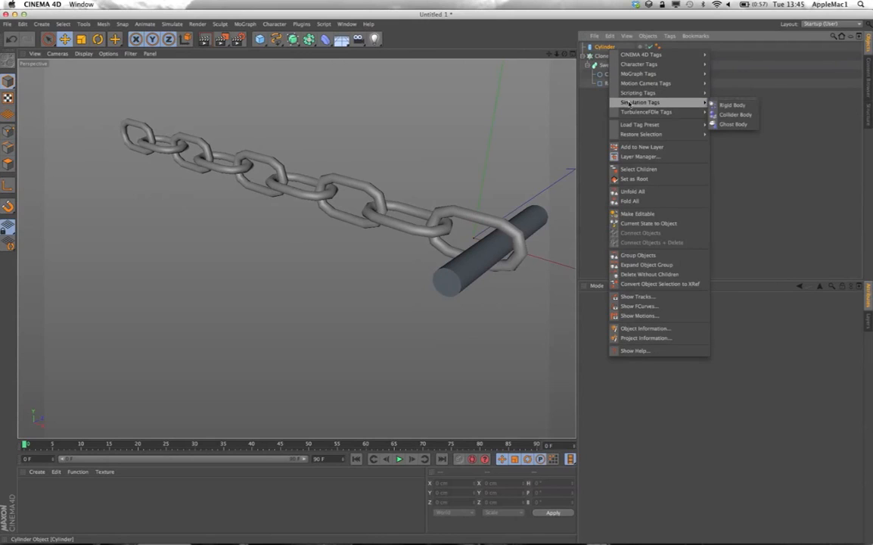
left_click(735, 115)
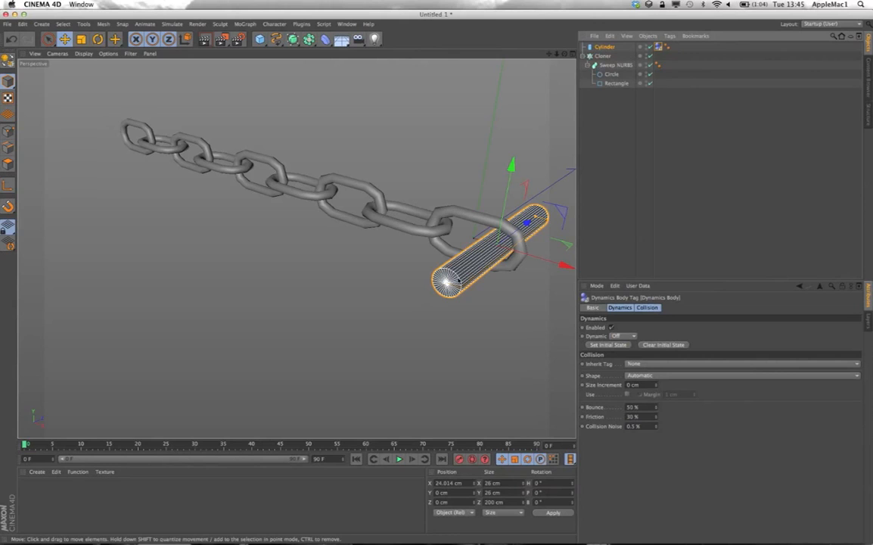
- Give the Cloner a Rigid Body simulation tag and deselect everything
right_click(602, 56)
mouse_move(630, 112)
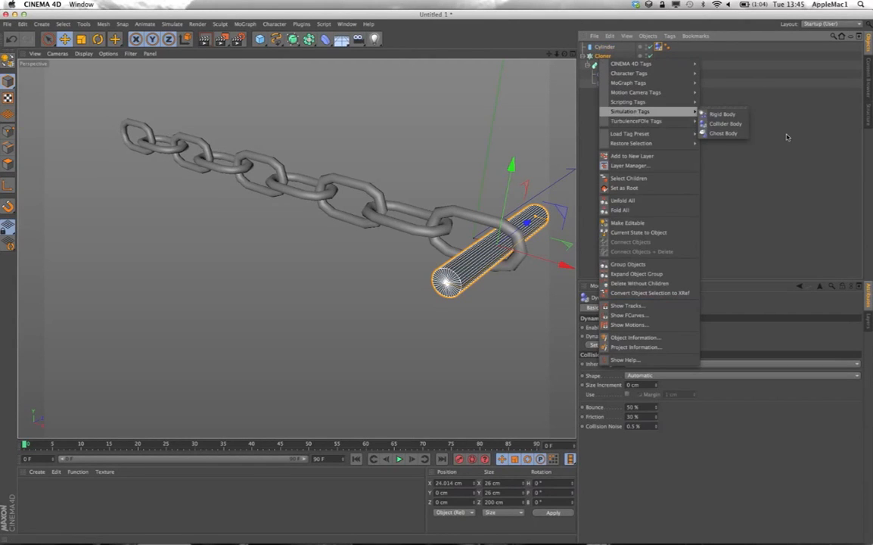
left_click(730, 115)
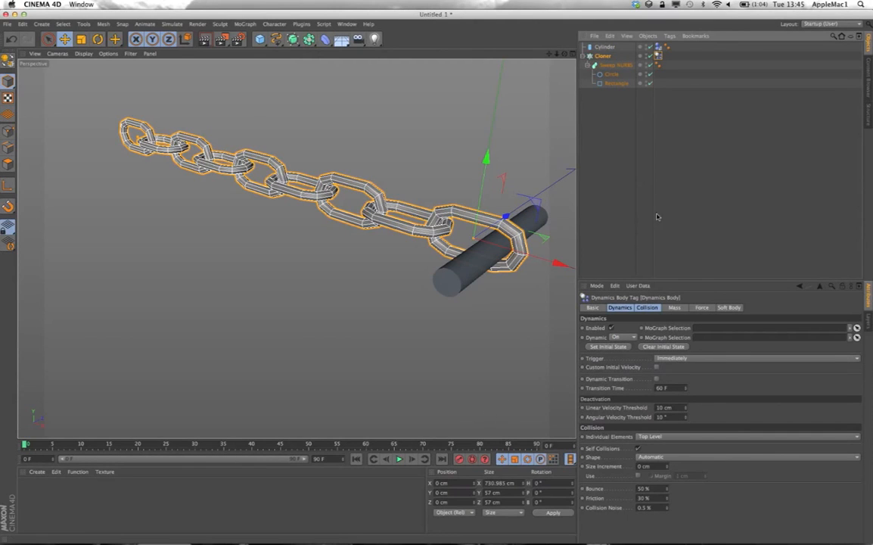
left_click(486, 417)
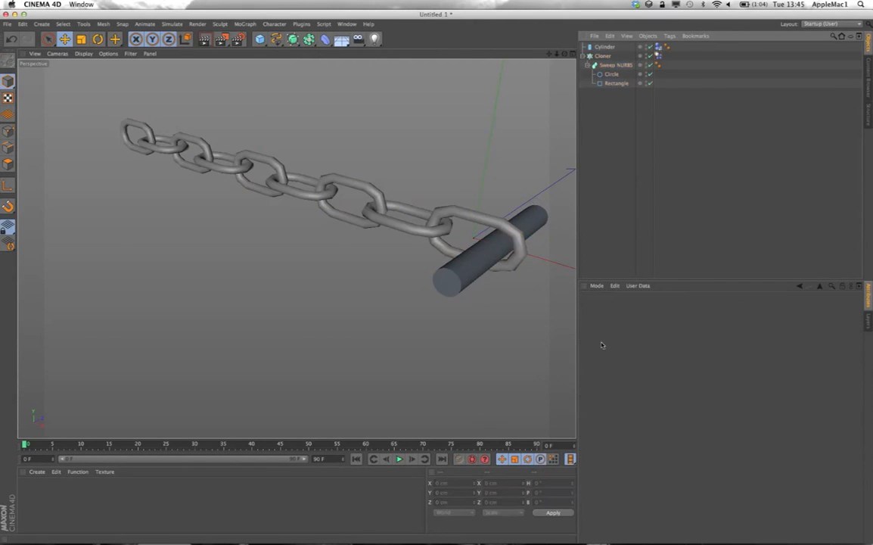
- Play the dynamics simulation twice to examine how the links react, rewinding to frame 0 each time
left_click(399, 459)
left_click(398, 459)
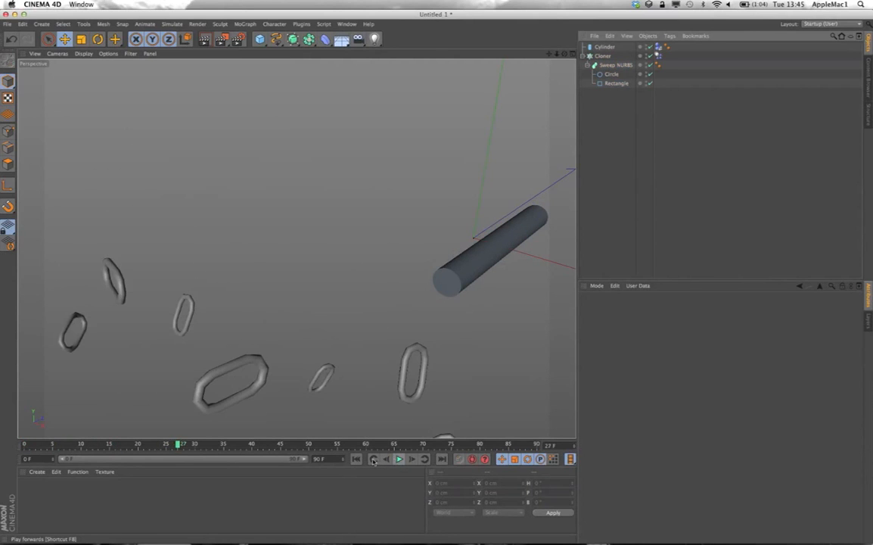
key("shift+f")
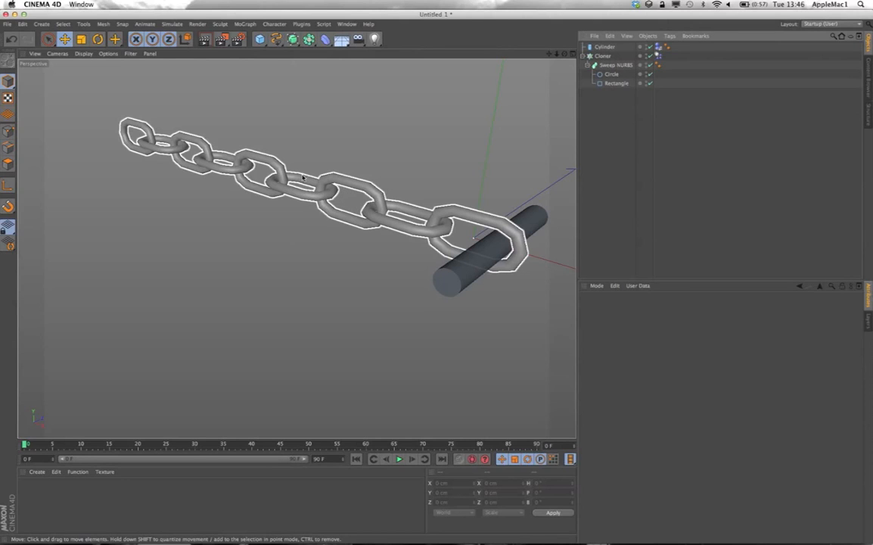
left_click(393, 143)
left_click(343, 179)
left_click(393, 336)
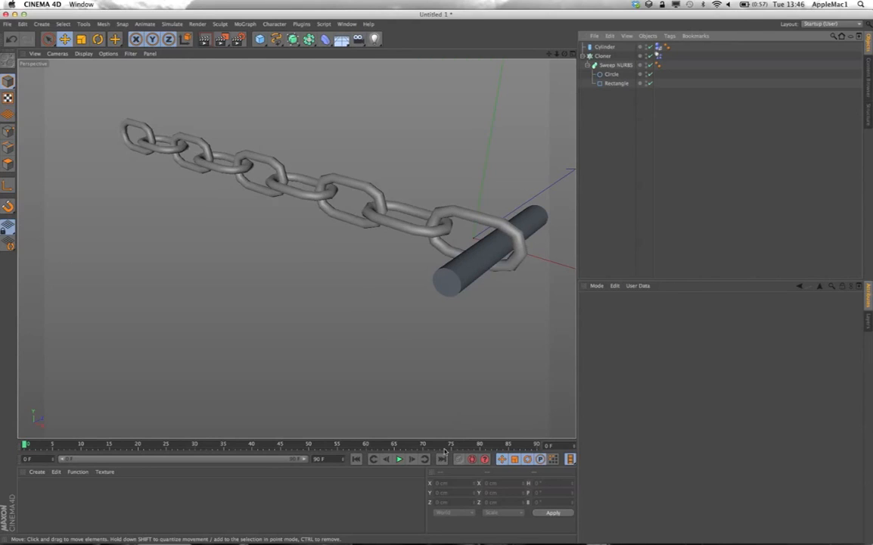
left_click(399, 459)
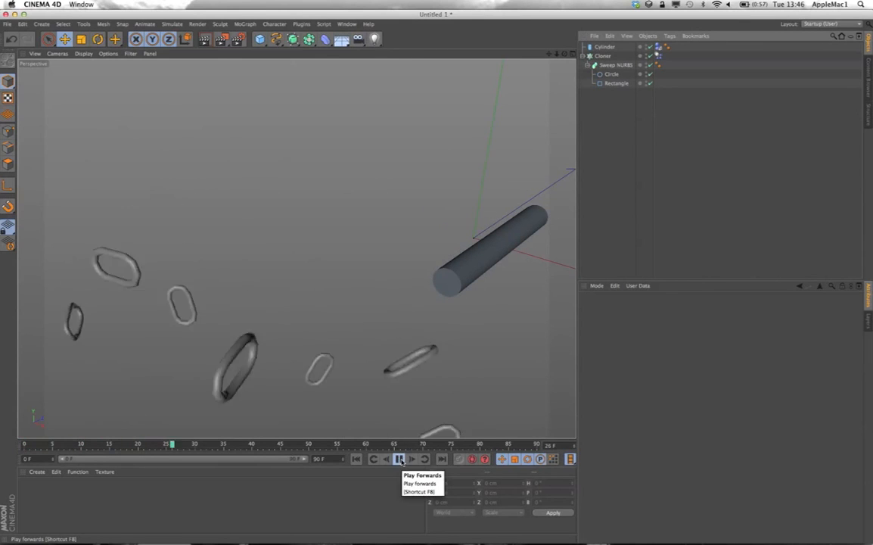
left_click(399, 459)
key("shift+f")
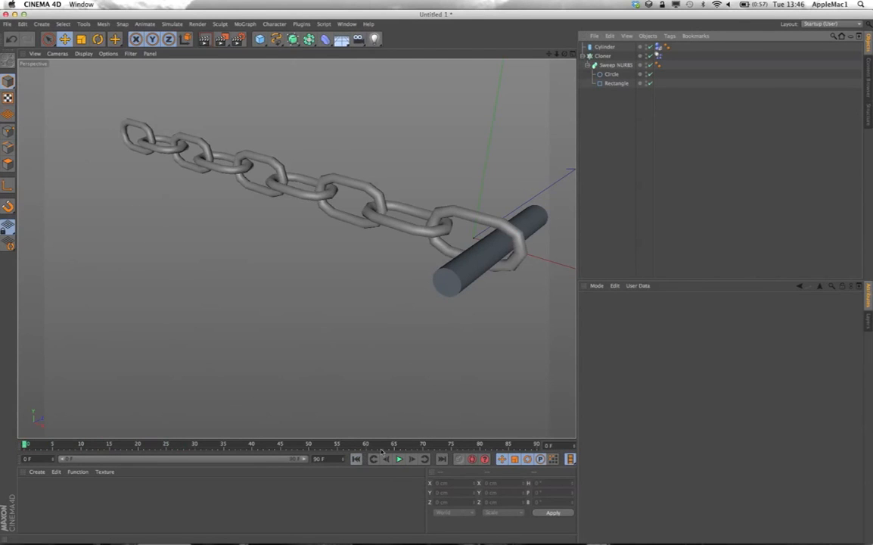
left_click(457, 296)
left_click(498, 310)
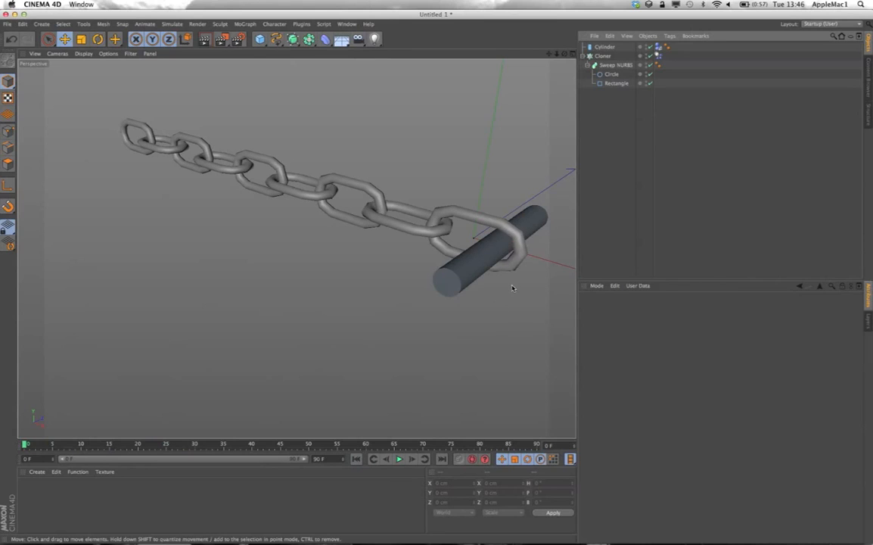
- Select the Sweep NURBS, disable its parent Cloner, and frame the single link around the cylinder up close
left_click(609, 66)
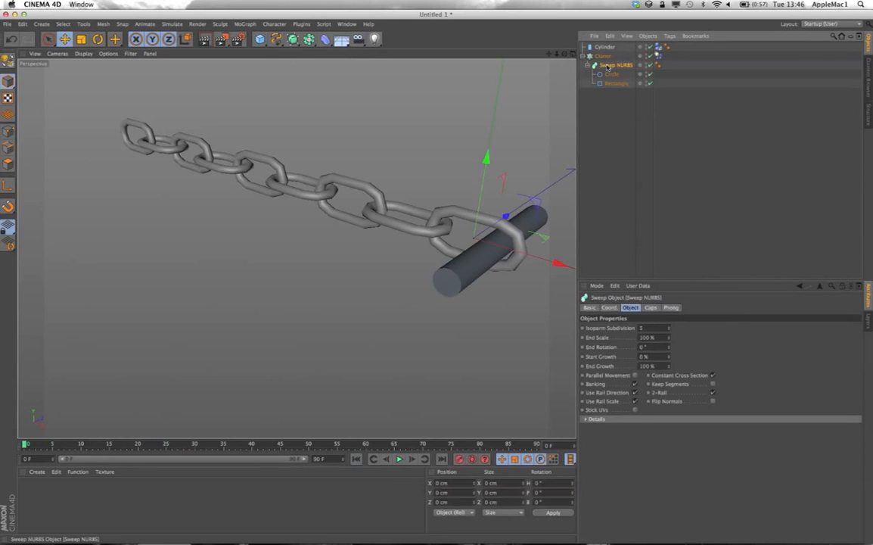
left_click(603, 56)
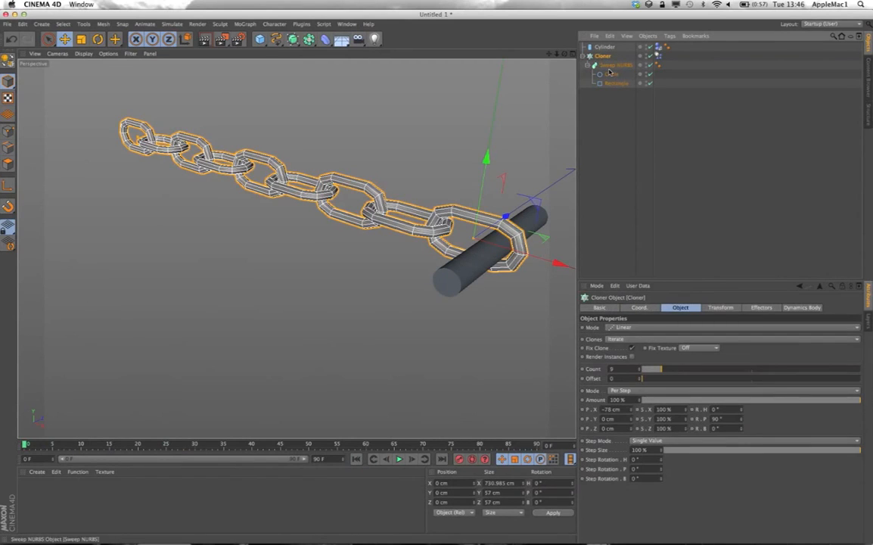
left_click(609, 67)
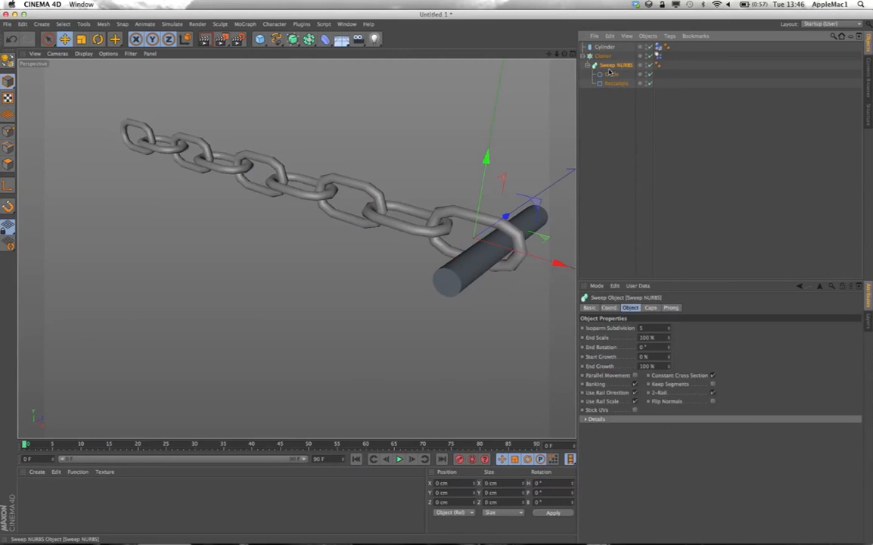
left_click(649, 56)
left_click_drag(548, 54, 431, 54)
scroll(297, 248, "up", 5)
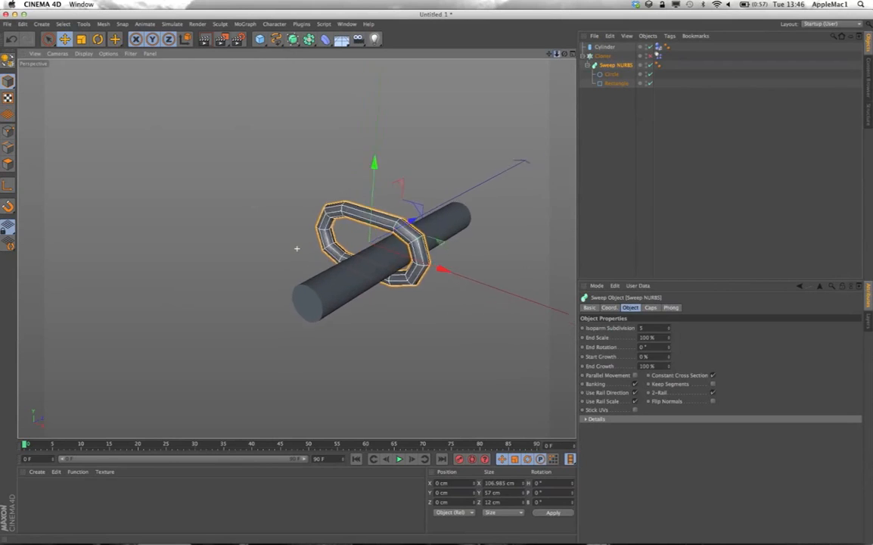
scroll(297, 248, "down", 4)
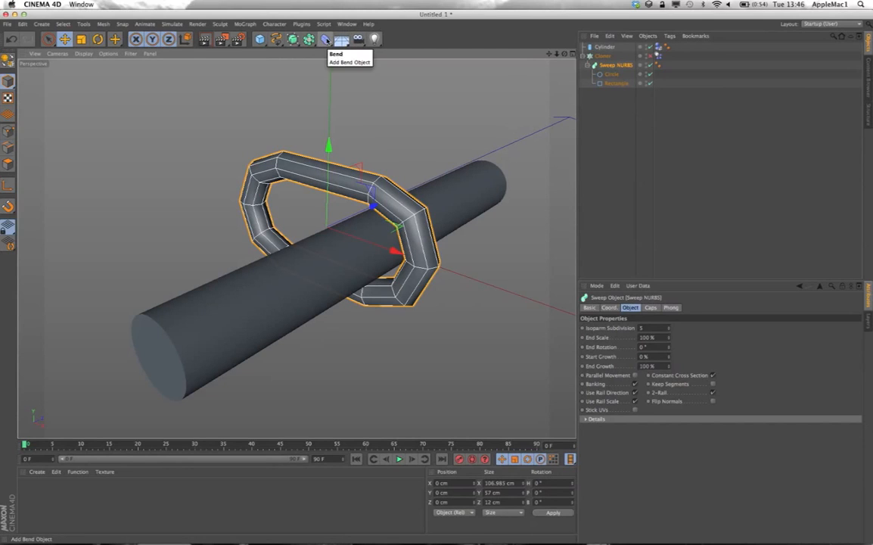
- Re-enable the Cloner, add an Explosion deformer and nest it in the Sweep NURBS hierarchy under the Rectangle
left_click(650, 57)
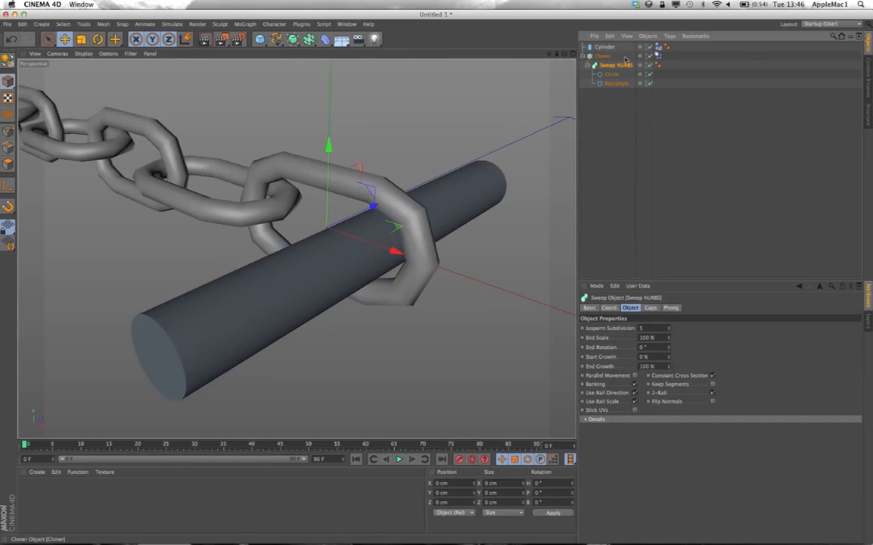
left_click(330, 42)
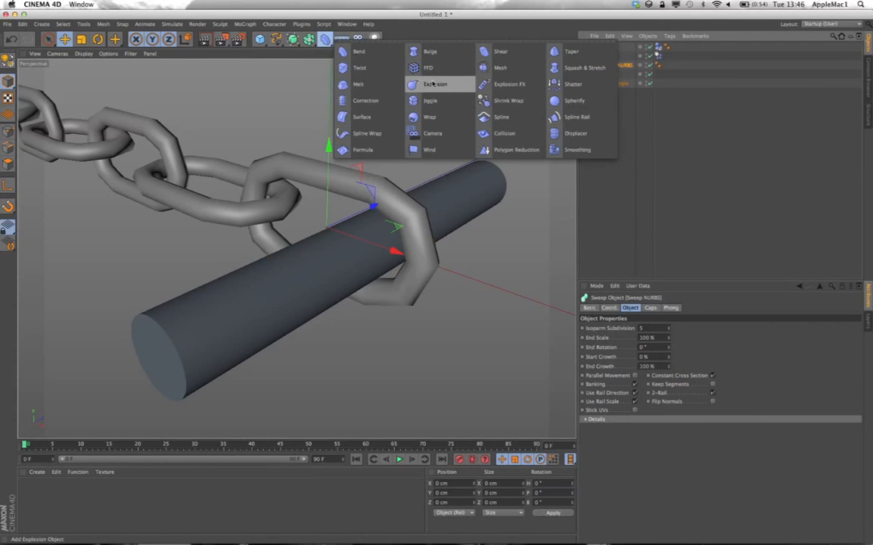
left_click(436, 84)
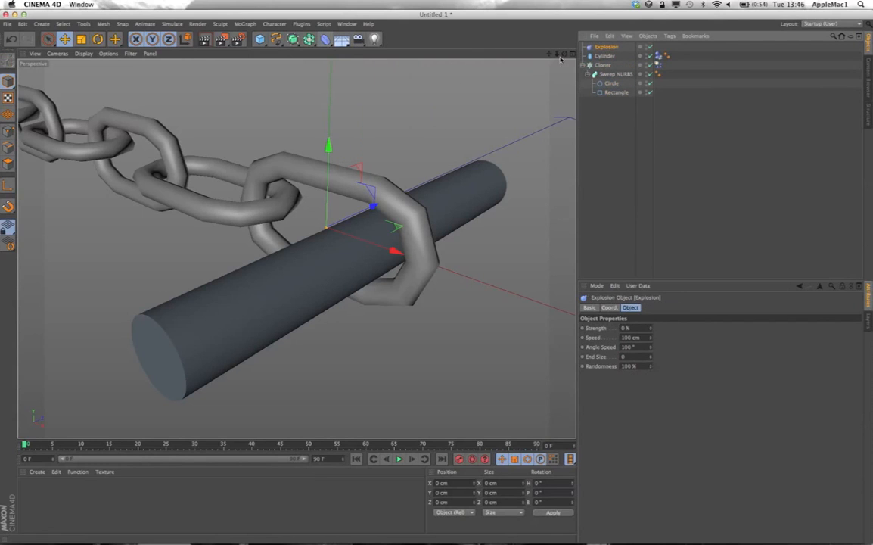
left_click_drag(605, 47, 614, 80)
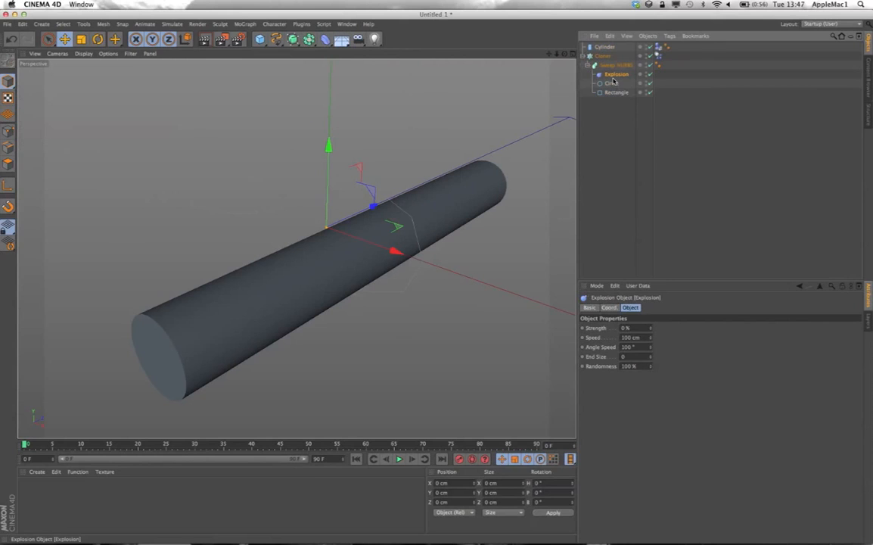
left_click_drag(614, 77, 616, 97)
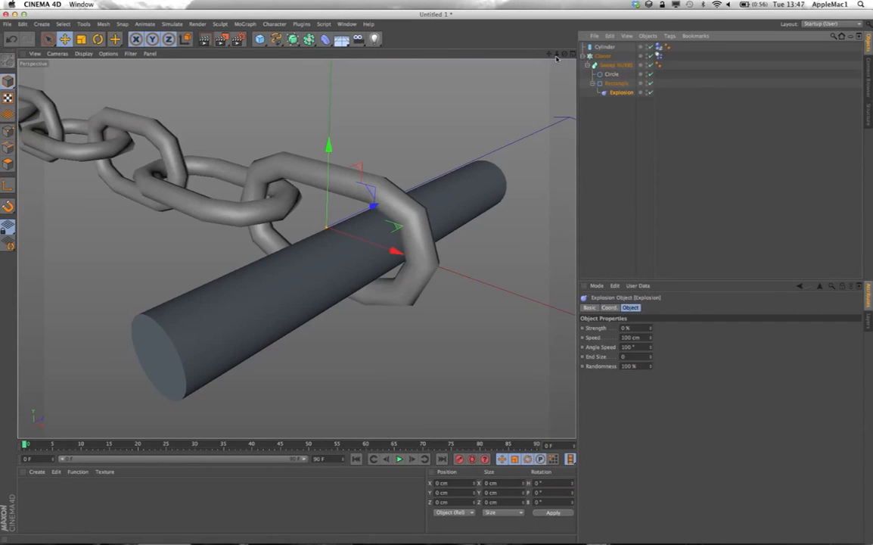
- Set the Explosion deformer's Strength to 1 %
scroll(296, 248, "down", 3)
scroll(297, 248, "down", 2)
left_click_drag(549, 54, 296, 247)
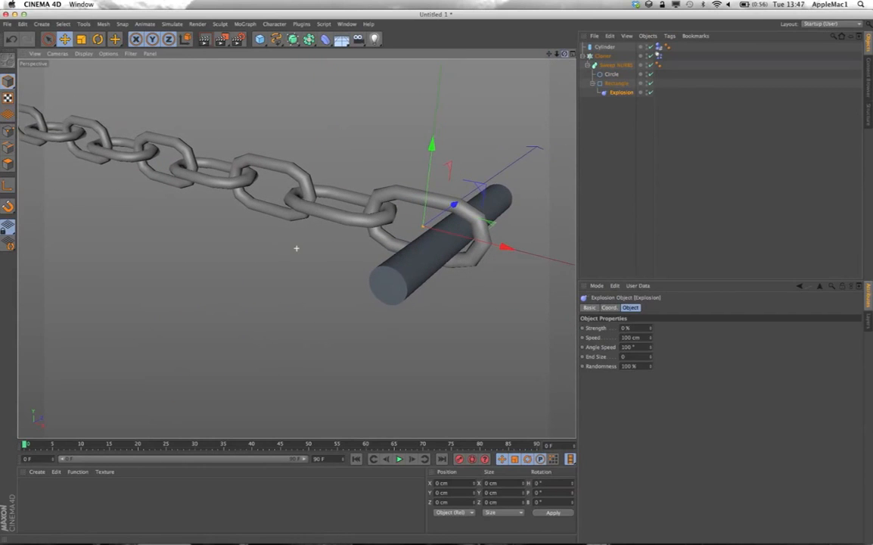
left_click(649, 327)
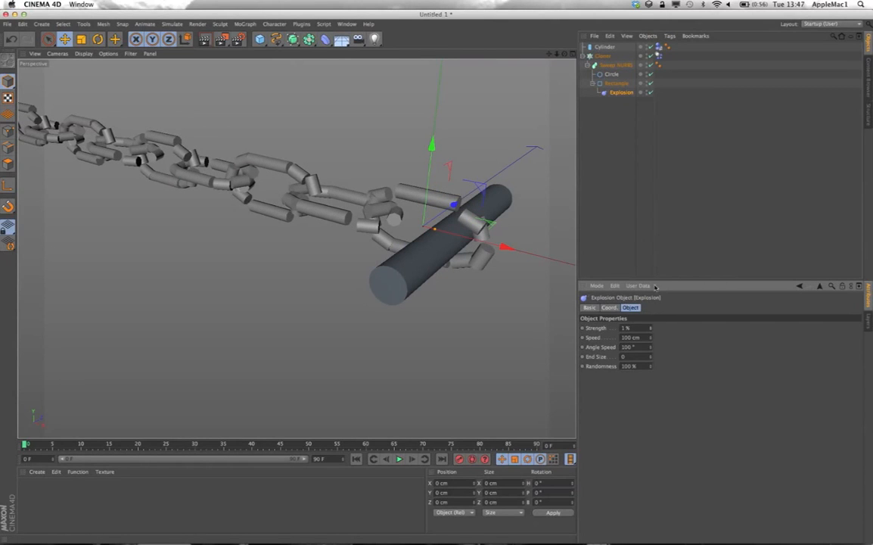
- Make the Explosion deformer the last direct child of the Sweep NURBS and set its Strength to 0.01 %
mouse_move(620, 93)
left_mouse_down()
mouse_move(615, 101)
mouse_move(614, 89)
left_mouse_up()
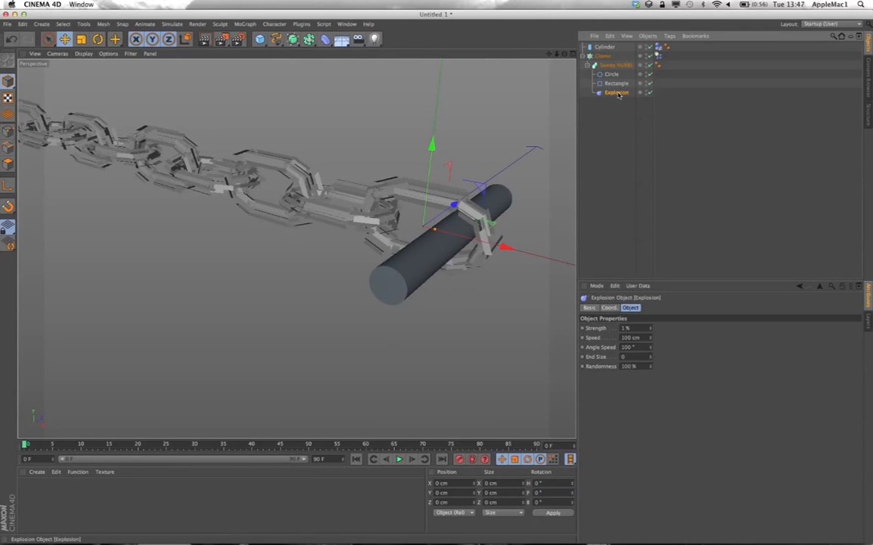
left_click(637, 329)
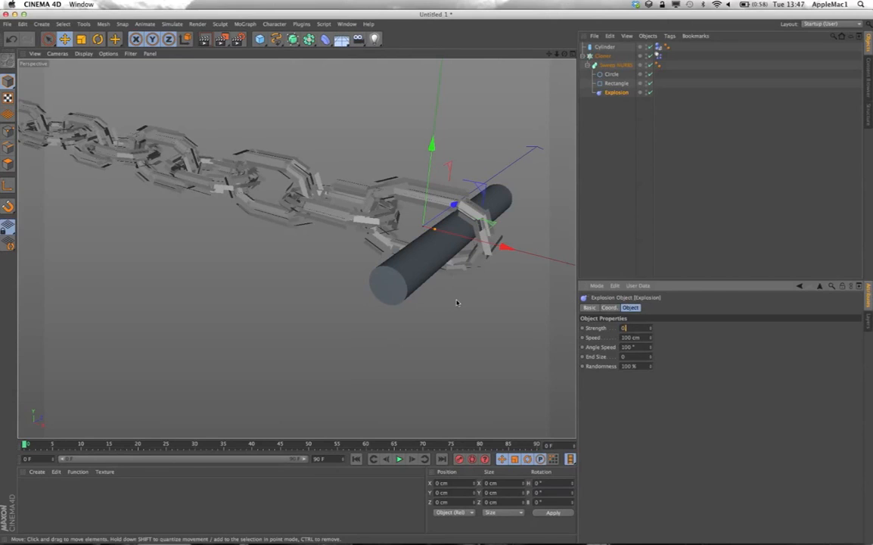
key("Return")
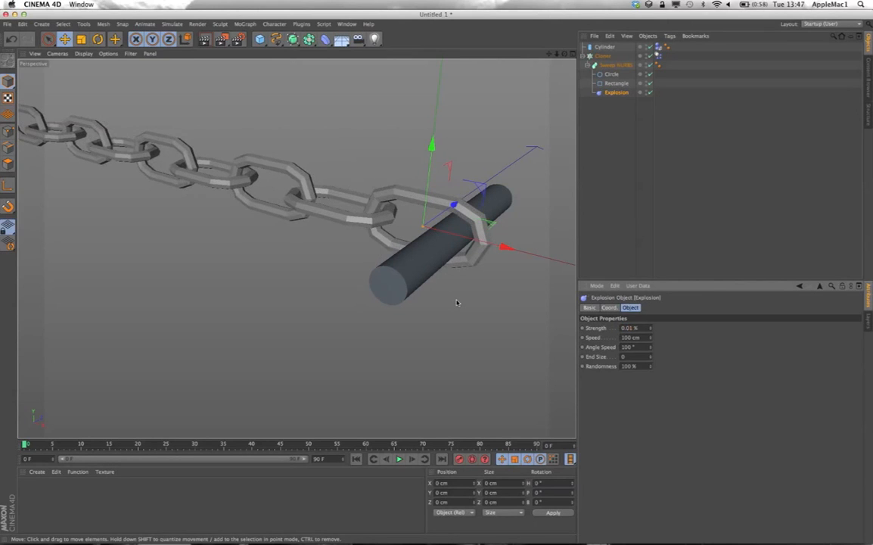
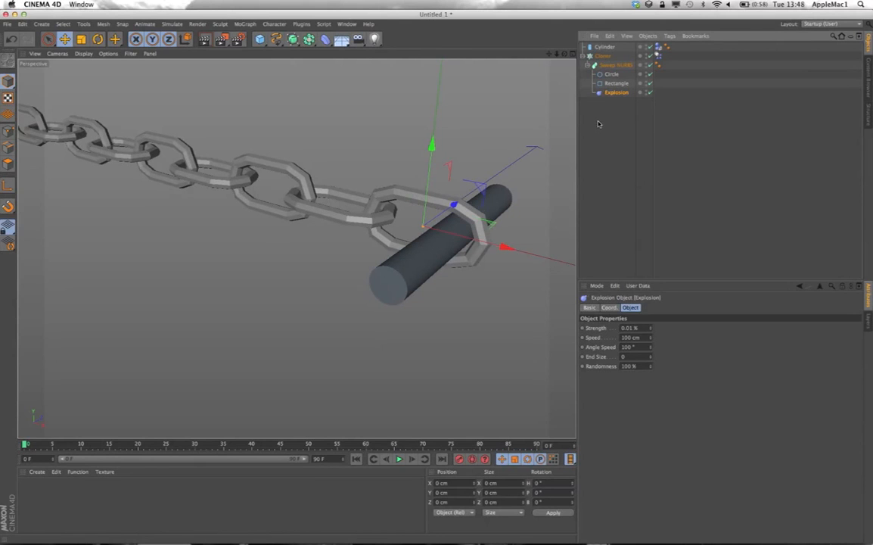
- Play the dynamics simulation to examine the chain with the Explosion deformer, rewind to frame 0 and frame the whole chain
left_click(400, 459)
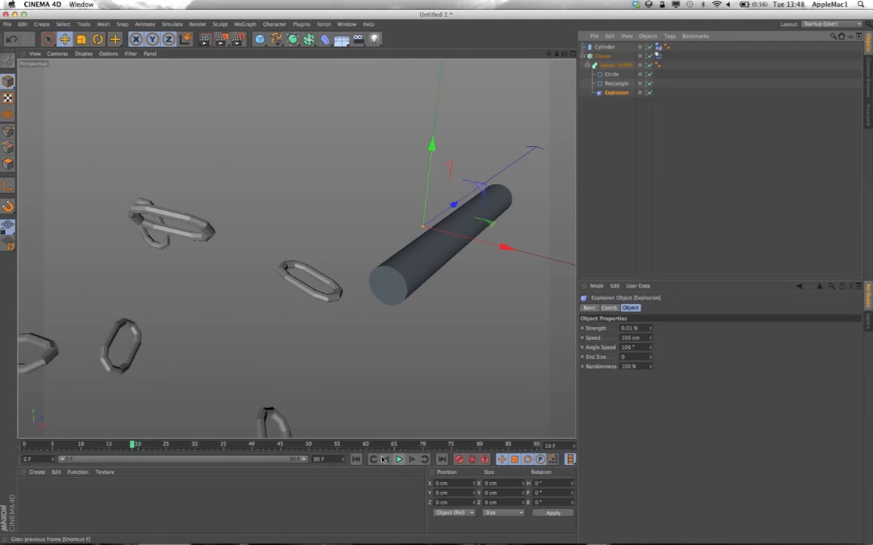
left_click(355, 460)
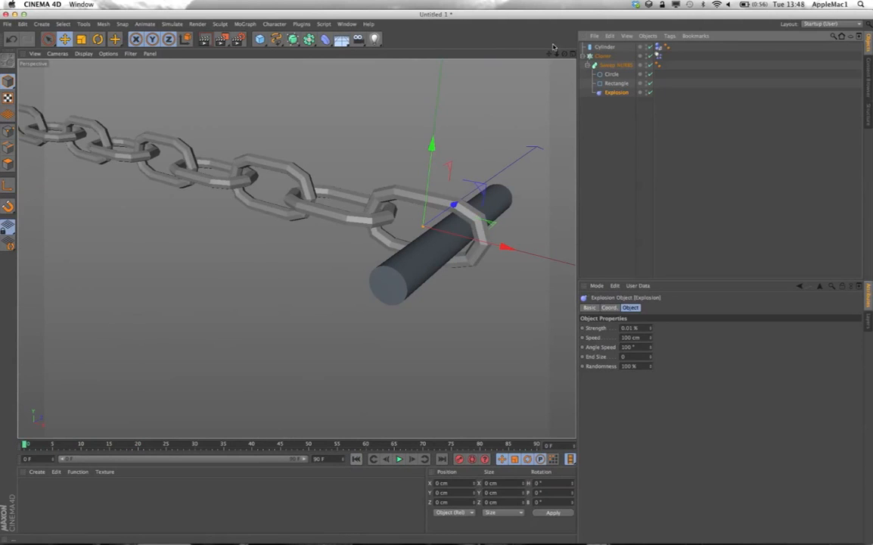
scroll(297, 248, "down", 5)
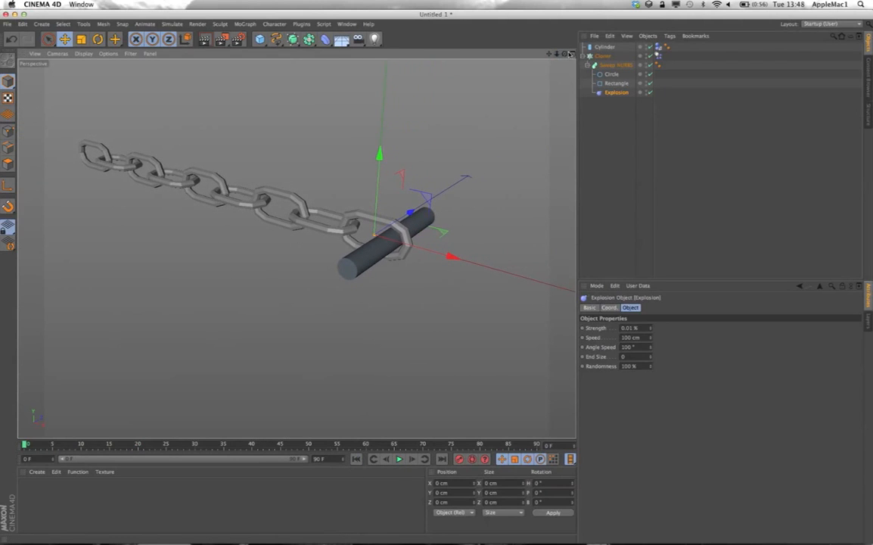
scroll(297, 249, "down", 3)
mouse_move(548, 55)
left_mouse_down()
mouse_move(560, 72)
mouse_move(560, 55)
mouse_move(551, 56)
left_mouse_up()
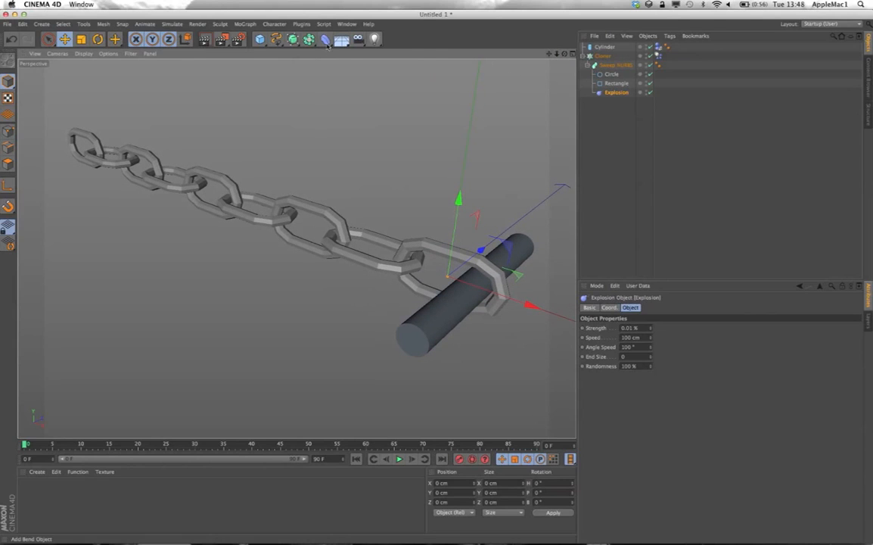
left_click(247, 25)
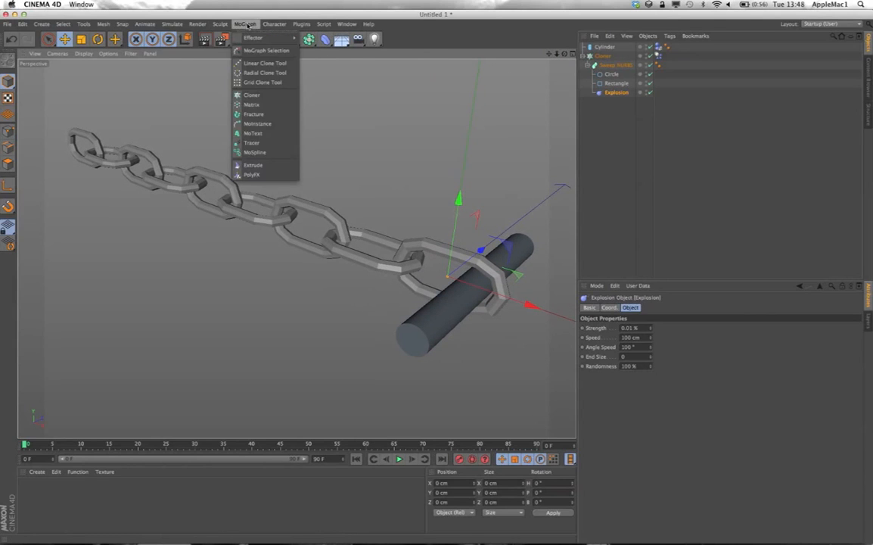
left_click(253, 114)
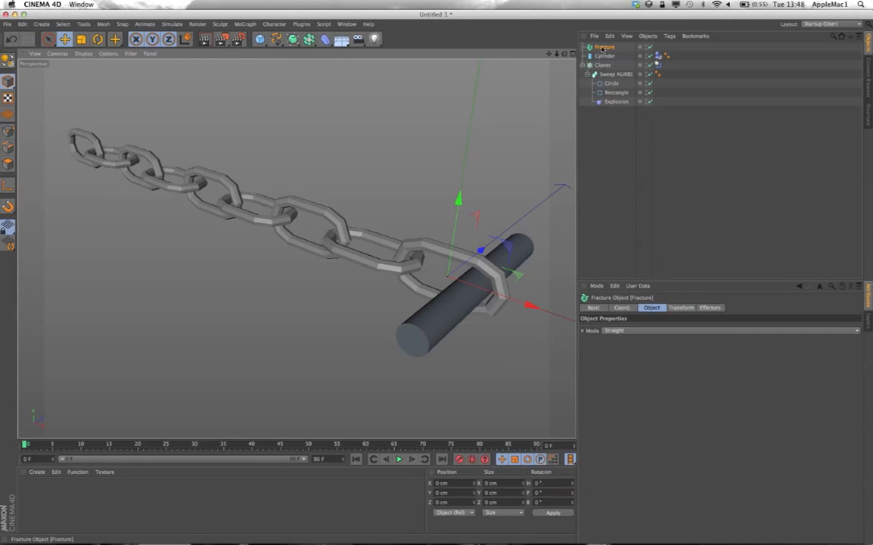
key("Delete")
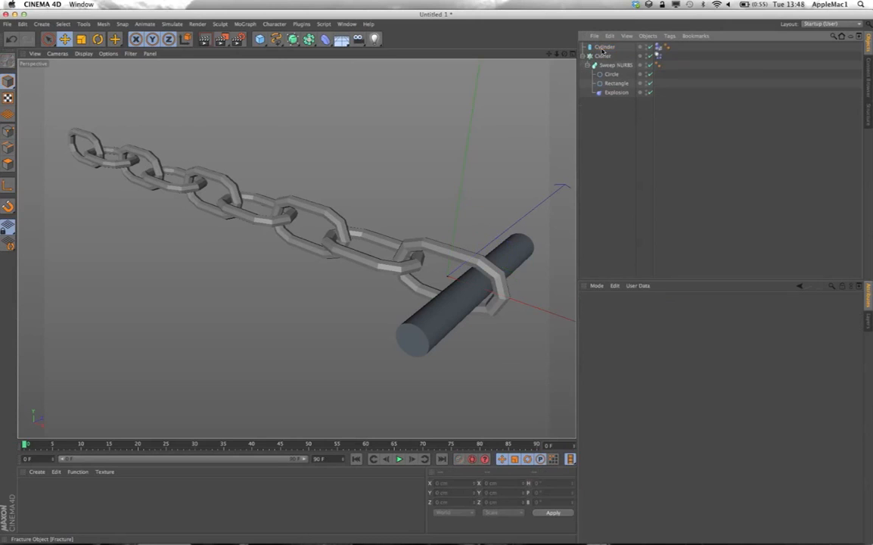
- Add a MoGraph Fracture object as parent of the Sweep NURBS and set its Mode to Explode Segments & Connect
left_click(616, 65)
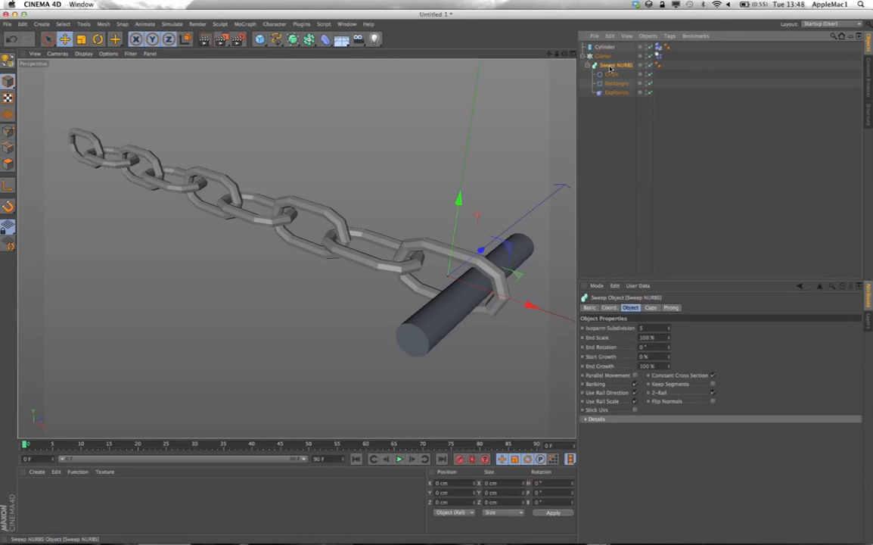
left_click(255, 25)
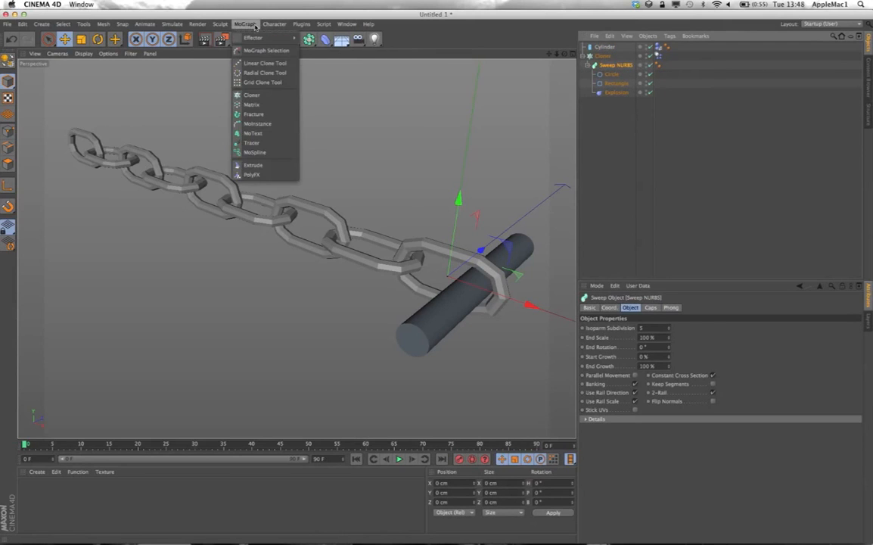
left_click(261, 116)
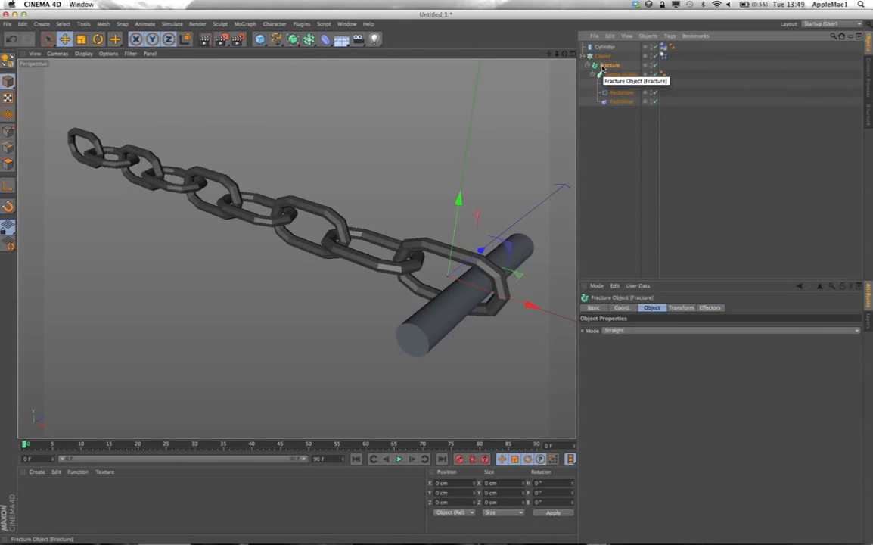
left_click(643, 331)
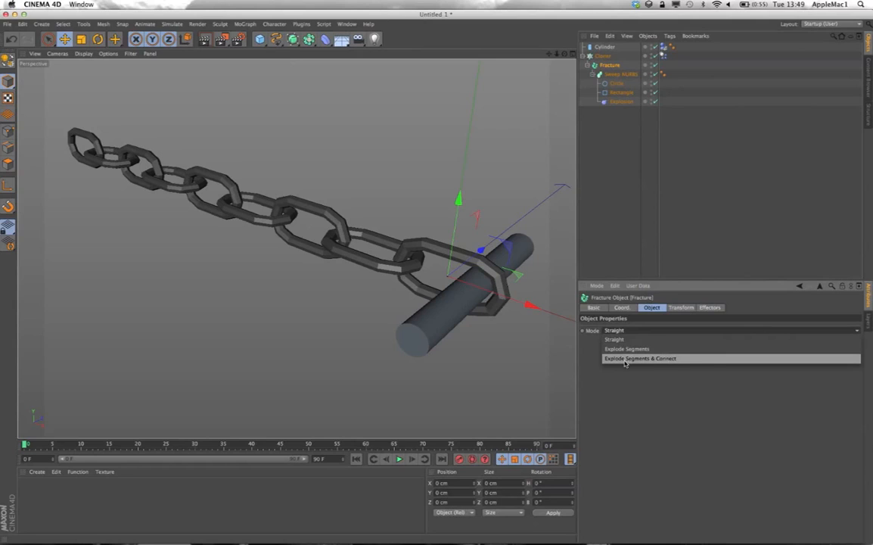
left_click(688, 361)
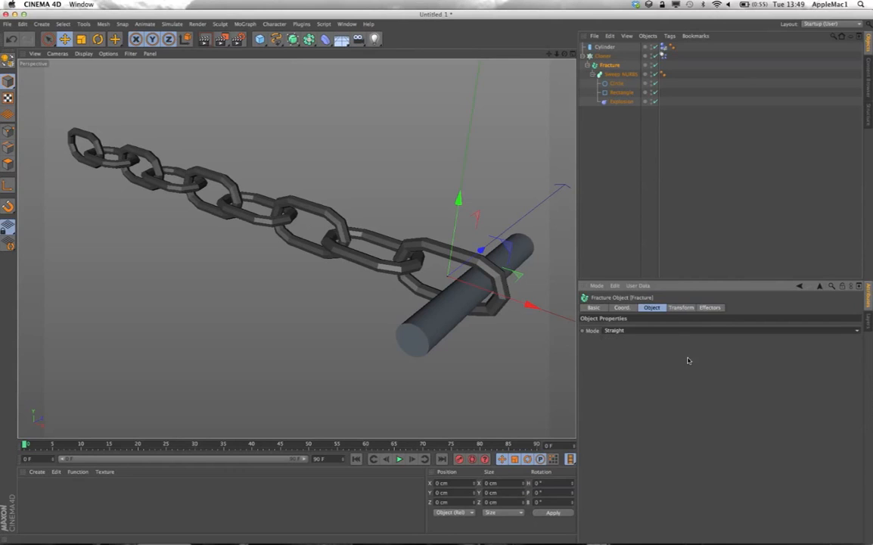
- Play the dynamics simulation from two viewpoints to examine how the chain swings from the cylinder, rewinding to frame 0 each time
left_click(399, 460)
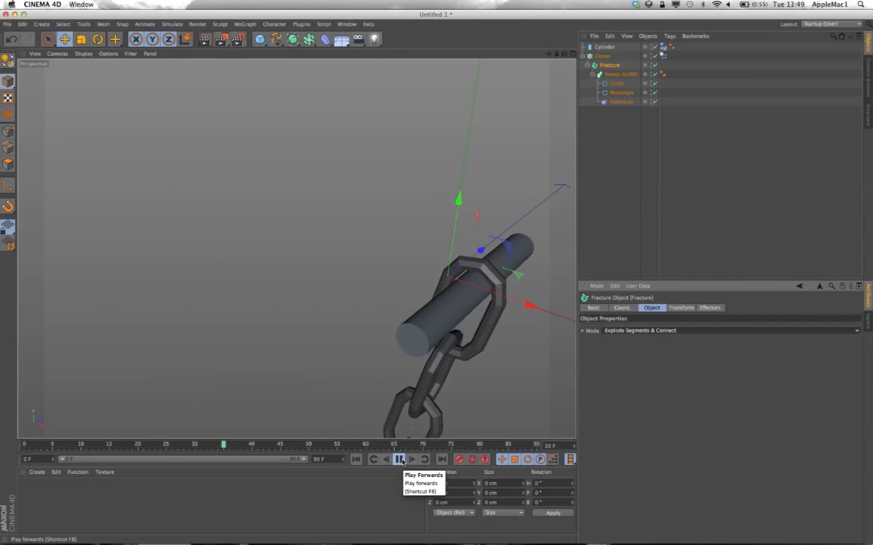
left_click(399, 459)
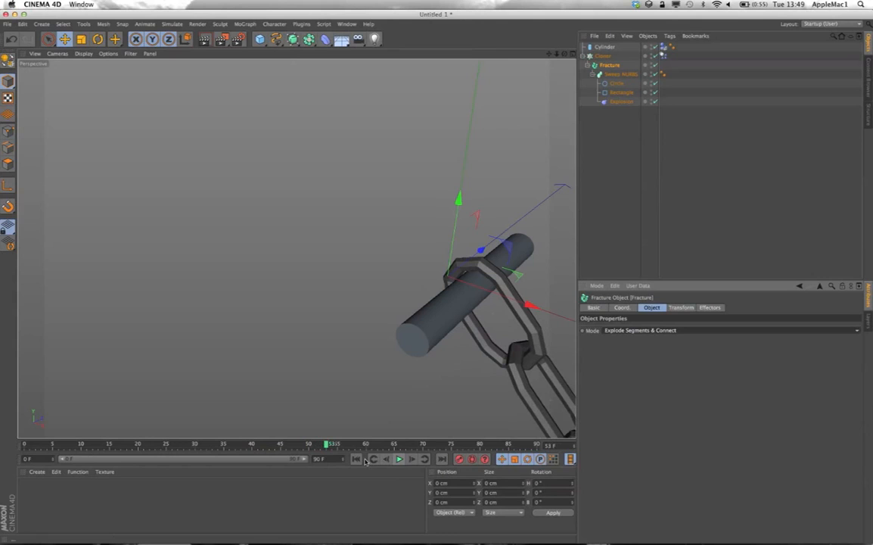
key("shift+f")
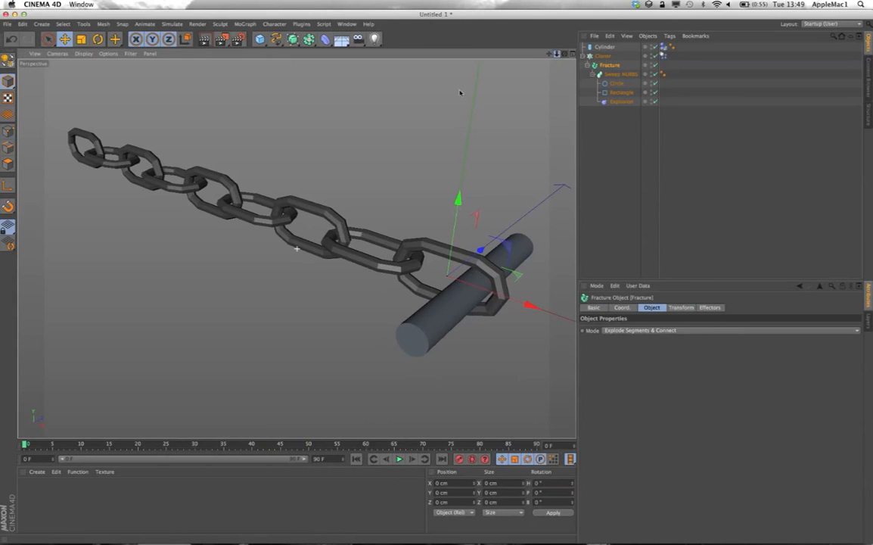
left_click_drag(556, 54, 553, 56)
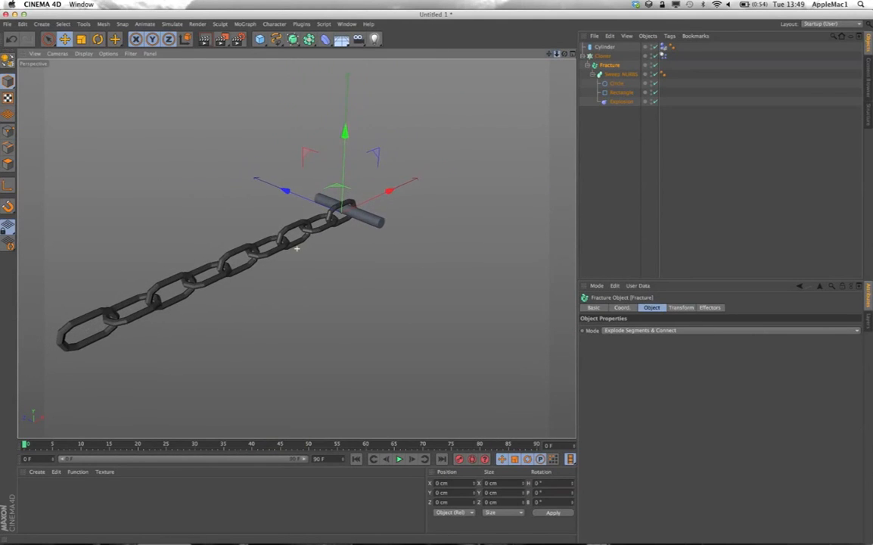
left_click(399, 459)
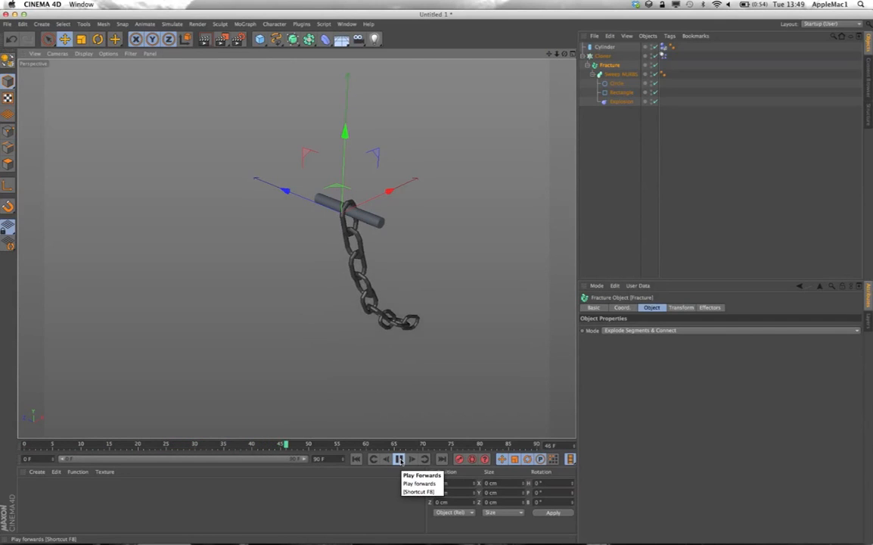
left_click(400, 459)
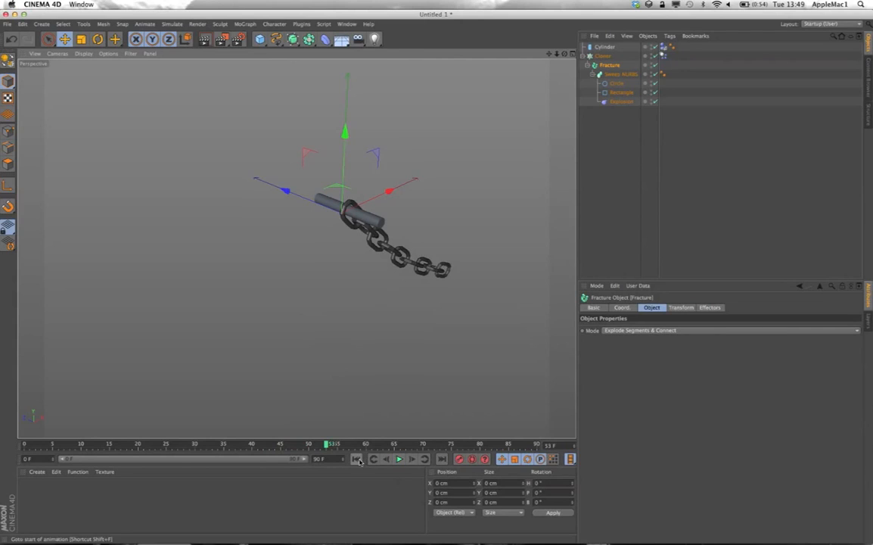
left_click(357, 459)
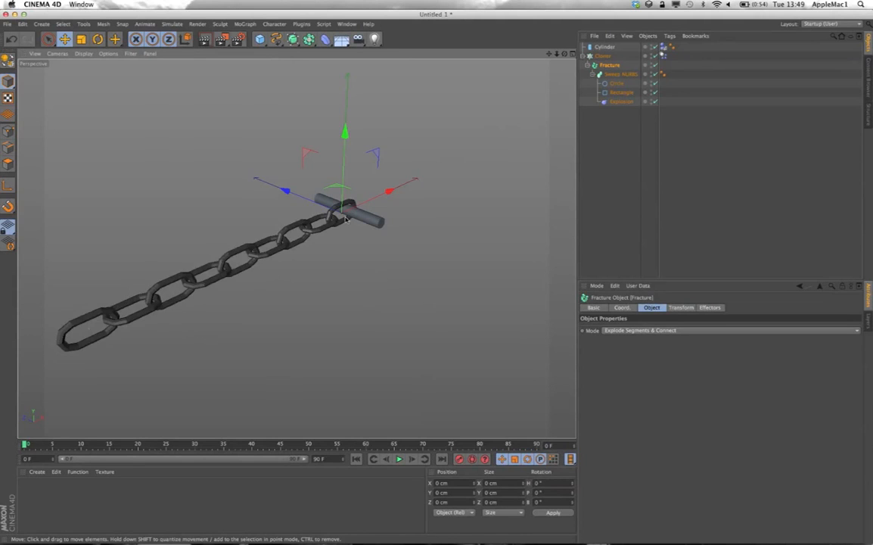
- Add a Cube and shape it into a wall behind the cylinder, about 51 x 602 x 1041 cm, at about X 130 cm and Y -73 cm
left_click(259, 38)
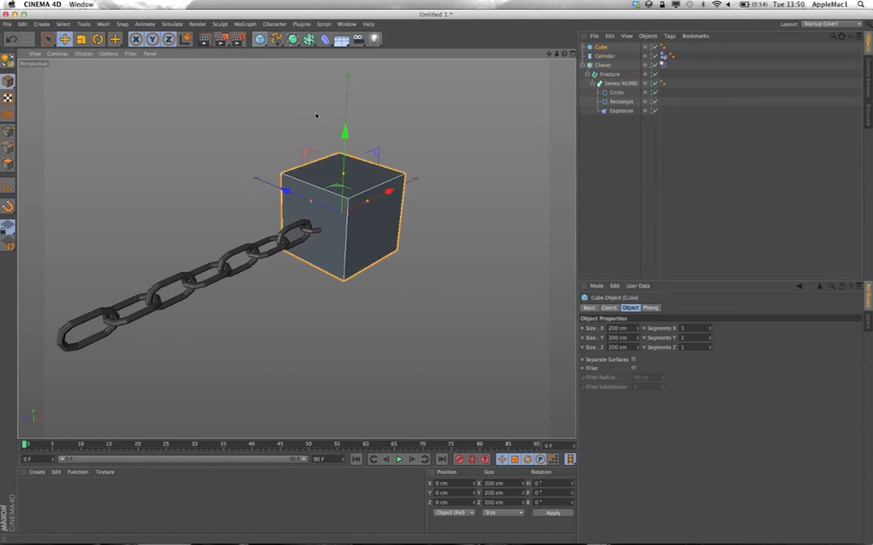
left_click_drag(397, 195, 471, 169)
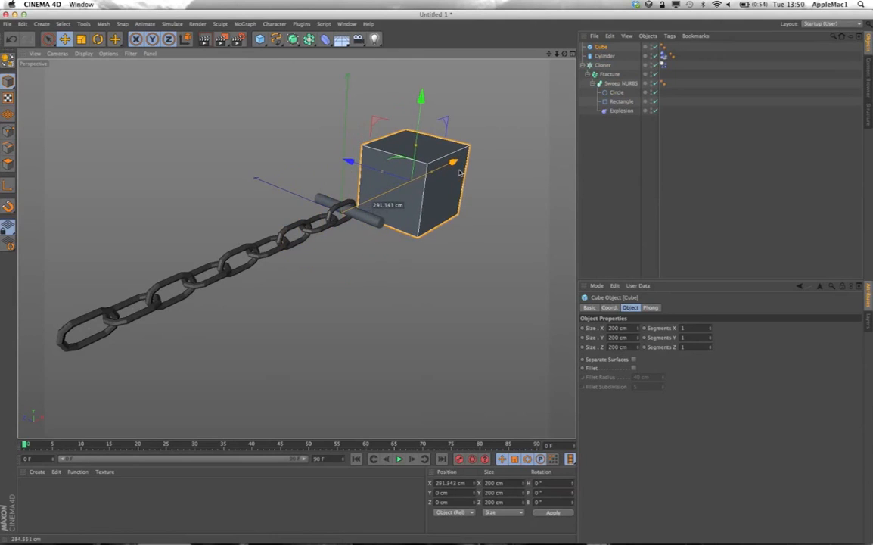
left_click_drag(376, 172, 413, 136)
left_click_drag(444, 192, 419, 206)
left_click_drag(378, 151, 379, 142)
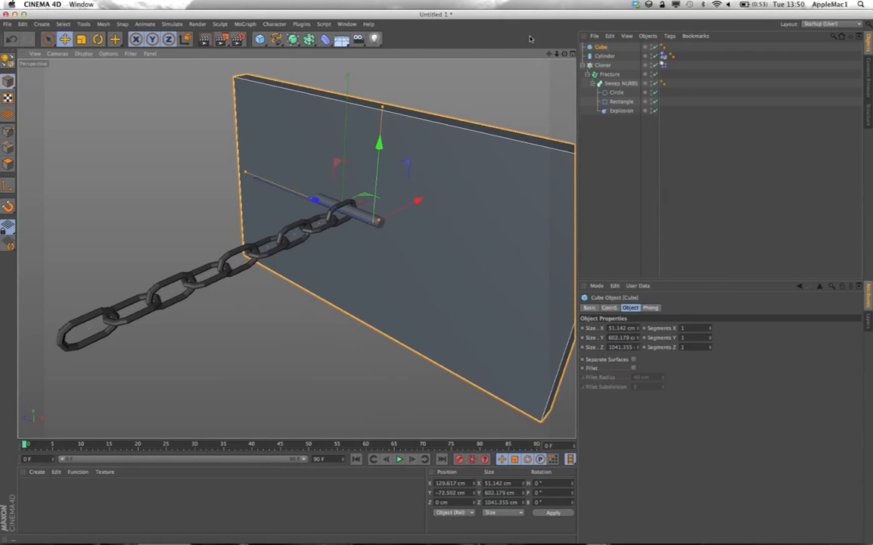
- Give the Cube wall a Collider Body simulation tag
right_click(597, 47)
mouse_move(677, 99)
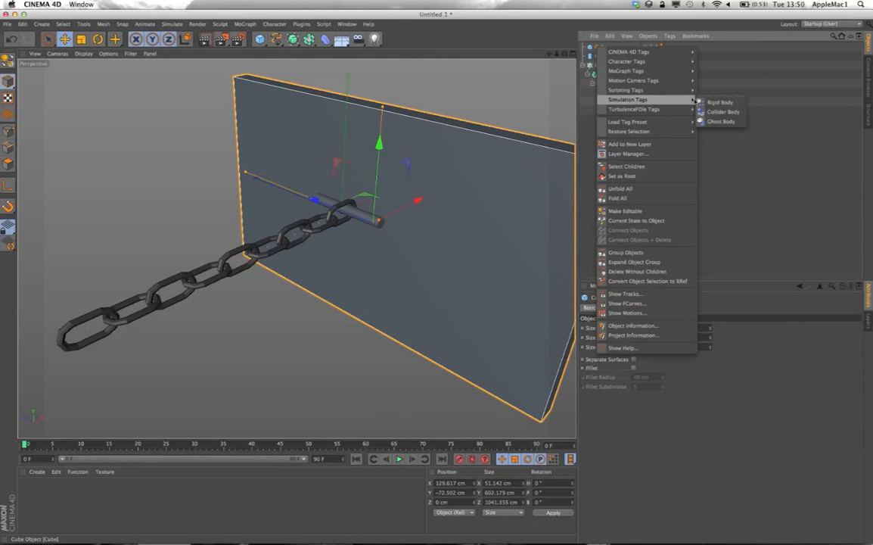
left_click(719, 112)
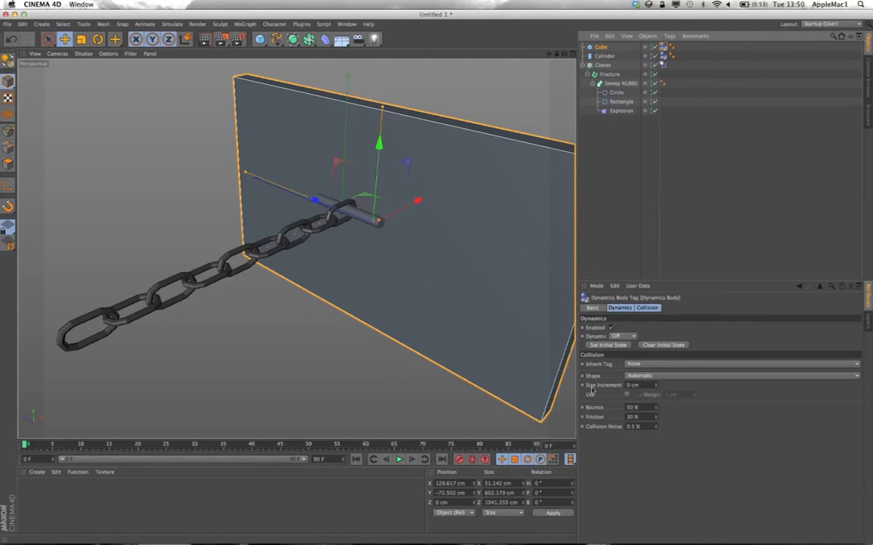
- Play the simulation to check the chain against the wall, and delete the Cube wall with the timeline back at frame 0
left_click(398, 458)
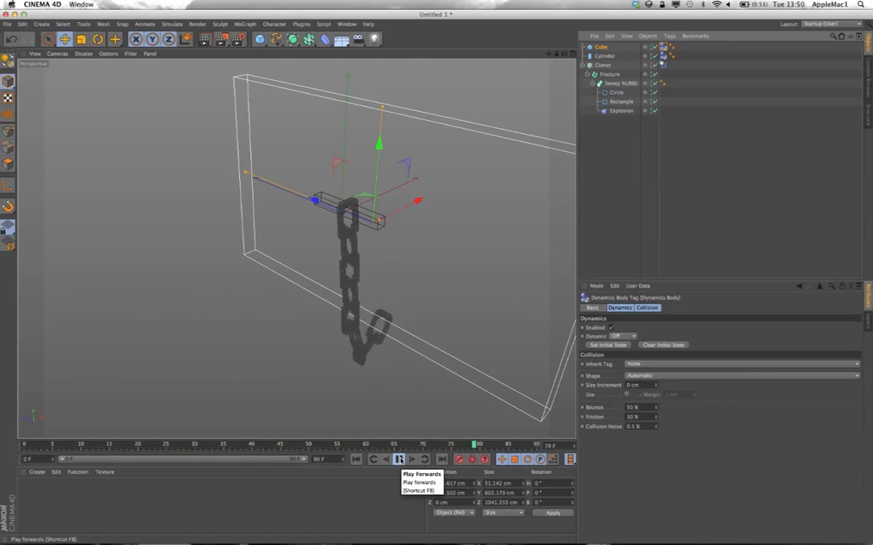
left_click(398, 458)
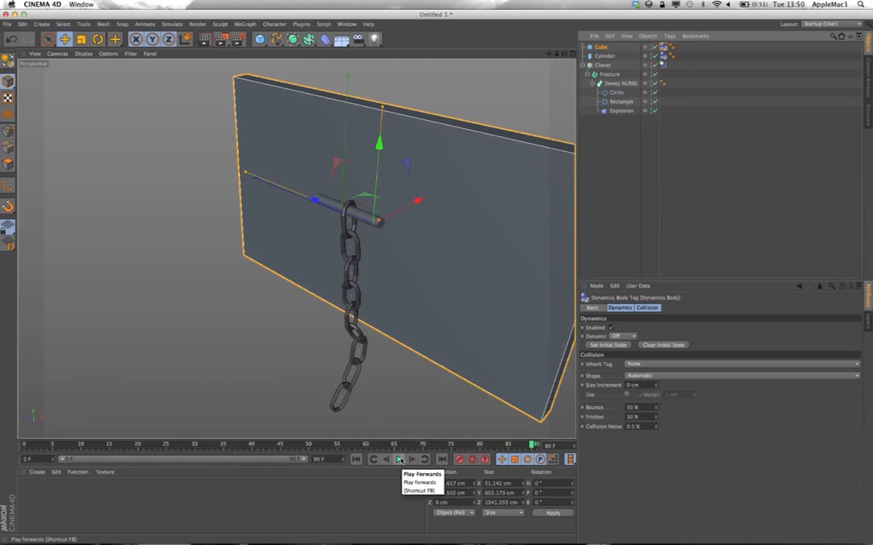
left_click(598, 49)
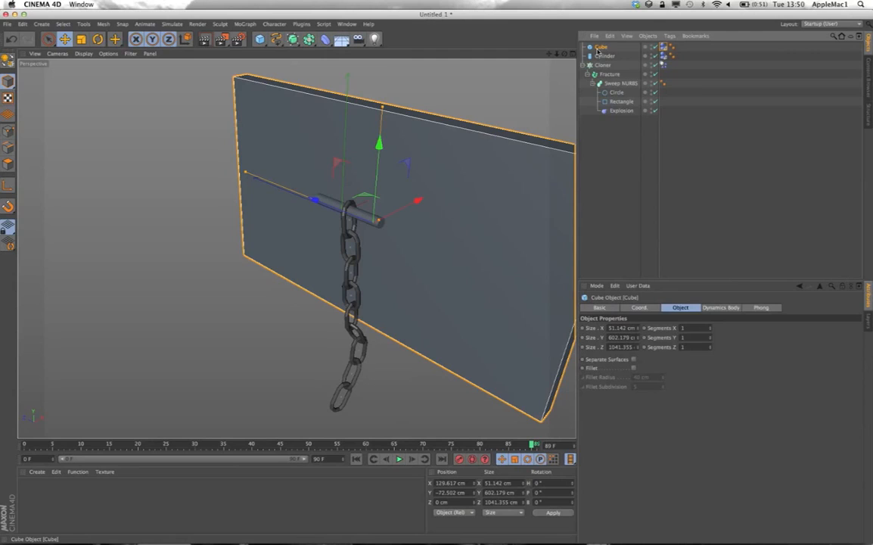
key("Delete")
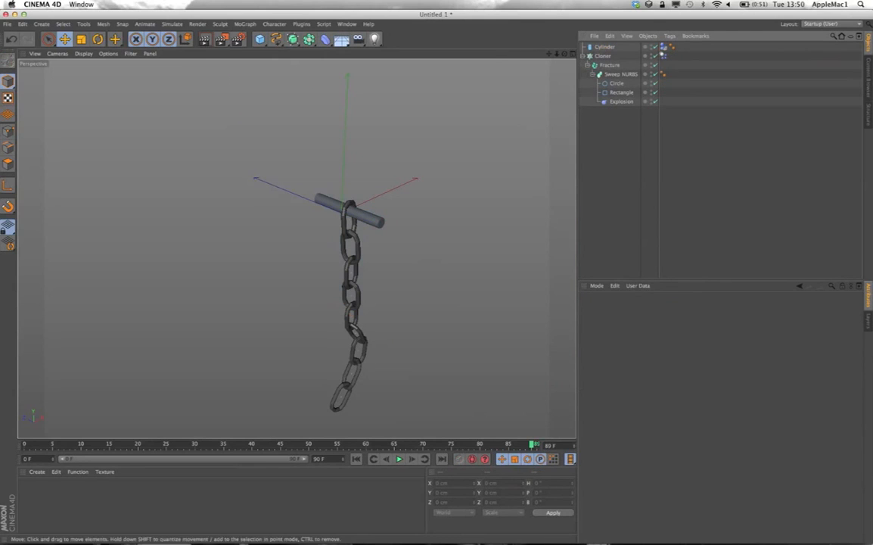
left_click(356, 459)
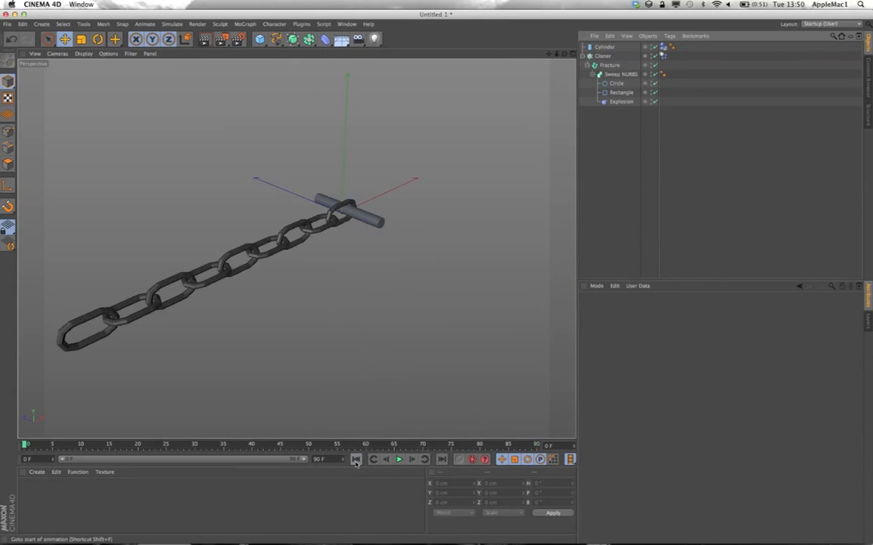
- Duplicate the cylinder that holds the chain, together with its dynamics tag
left_click_drag(564, 54, 547, 49)
left_click(604, 48)
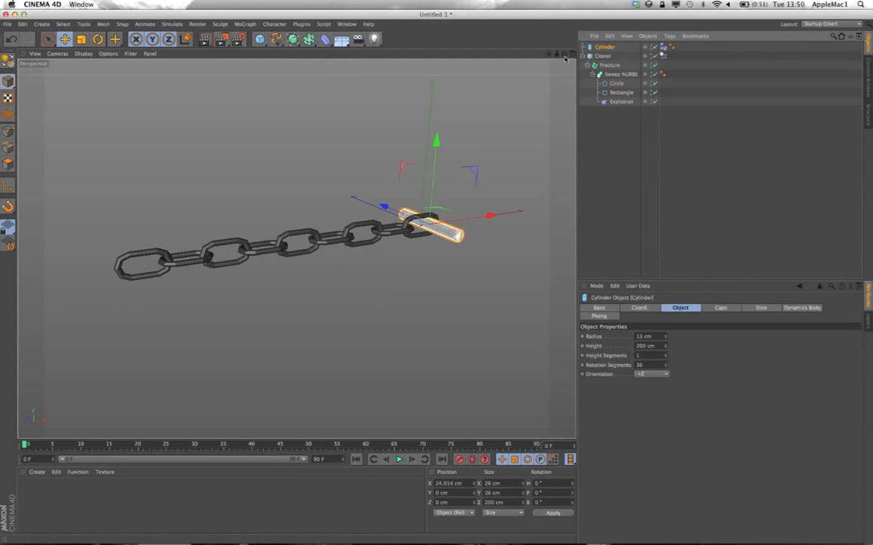
left_click_drag(564, 54, 560, 77)
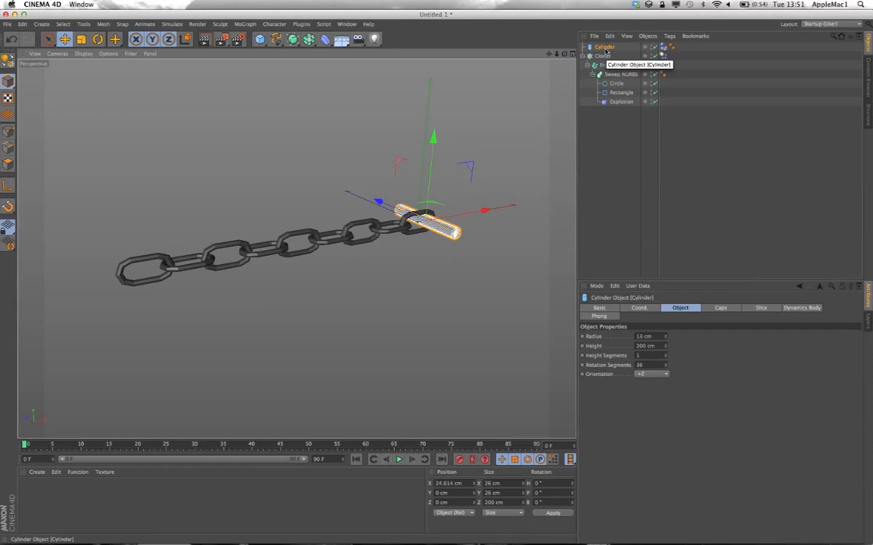
left_click_drag(605, 53, 606, 56, "ctrl")
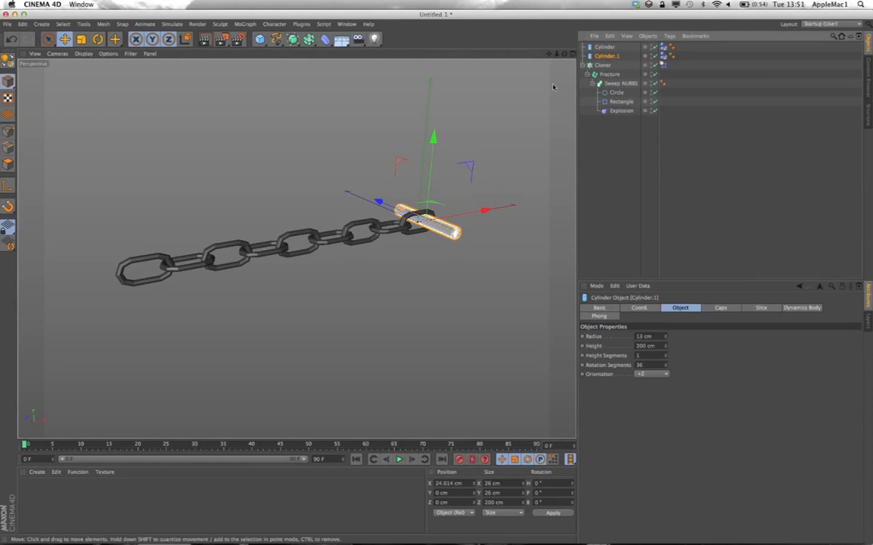
- Move the duplicate cylinder along X into the link at the chain's free end, at about X -646 cm
middle_click(518, 50)
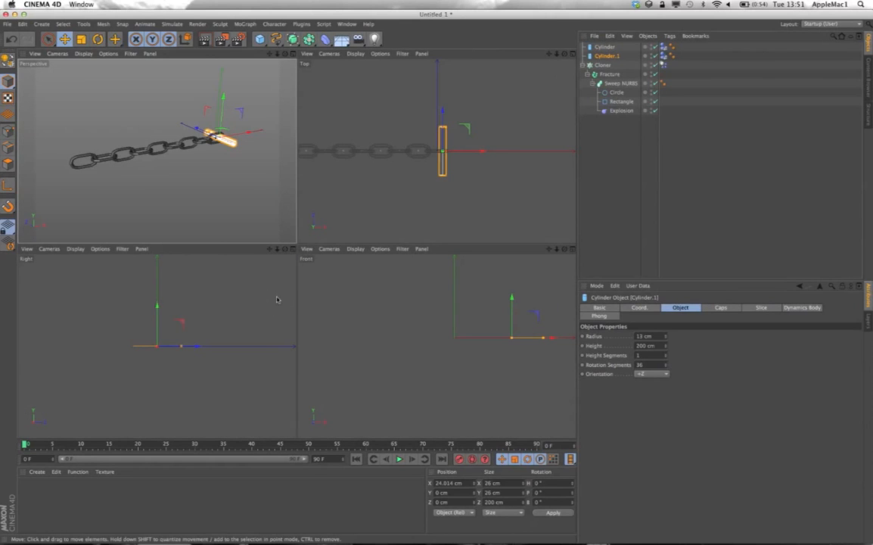
middle_click(565, 256)
scroll(296, 248, "down", 5)
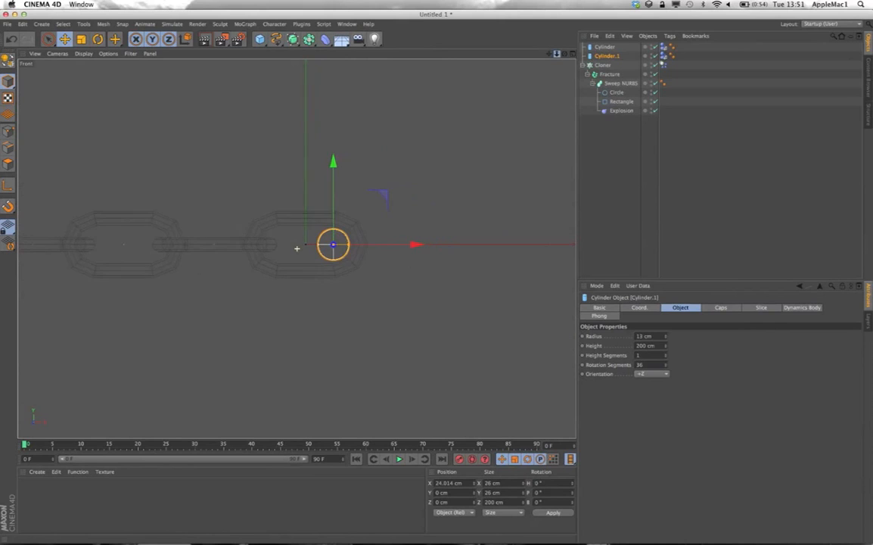
left_click_drag(556, 54, 733, 43)
left_click_drag(564, 236, 116, 239)
left_click(573, 54)
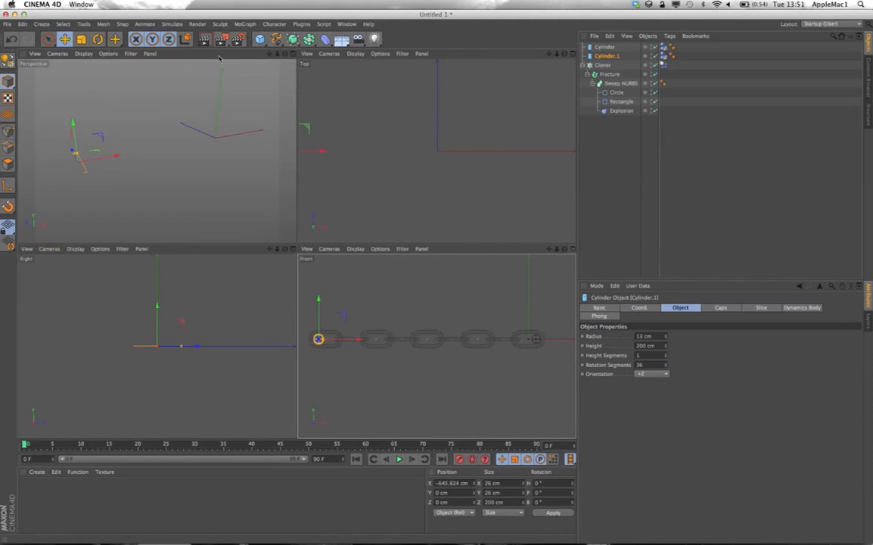
left_click(290, 54)
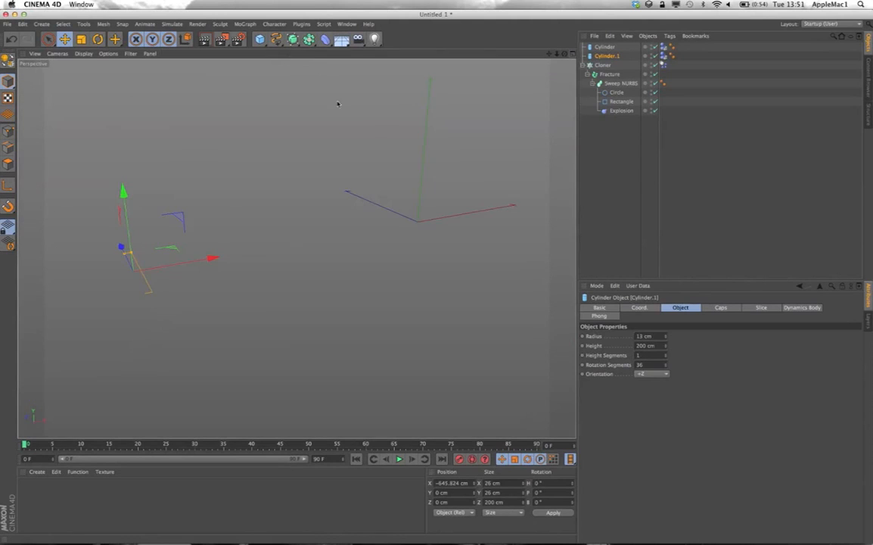
left_click(613, 168)
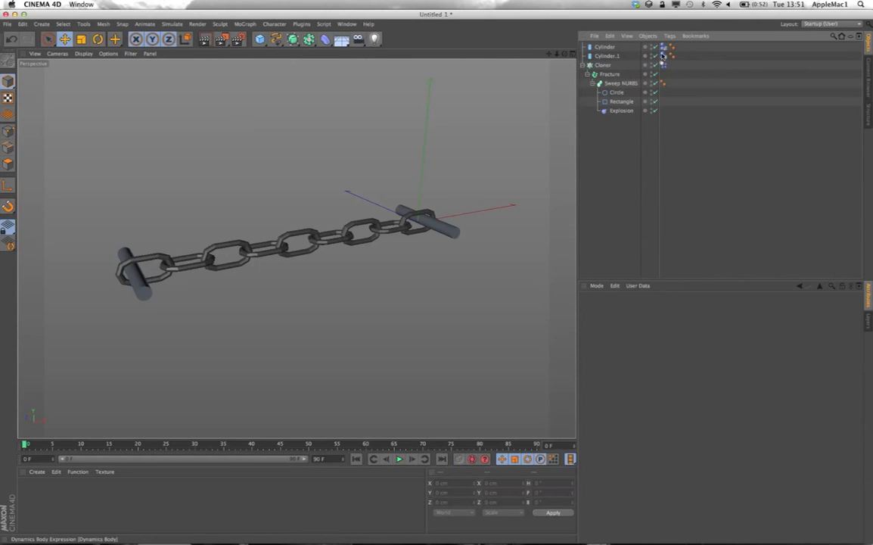
- Play the simulation to examine how the chain sags between the two cylinders, and rewind to frame 0
left_click(399, 458)
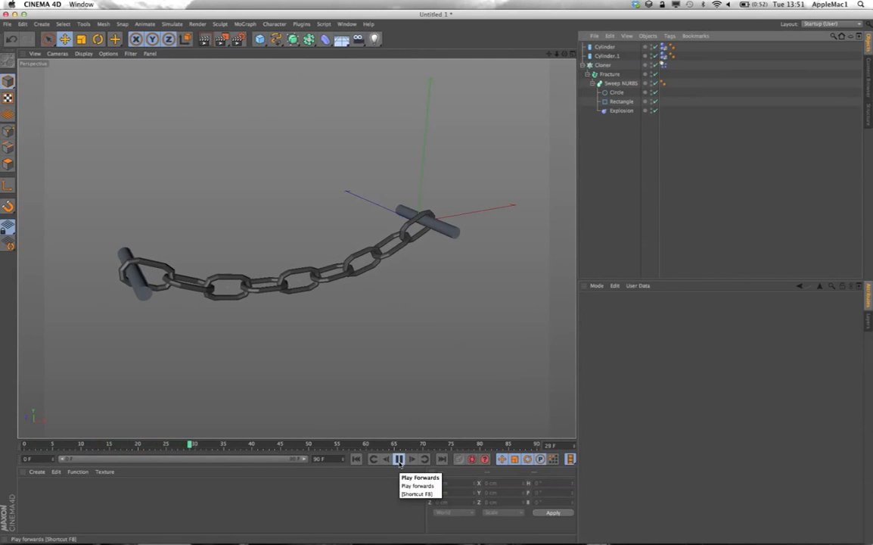
left_click(399, 458)
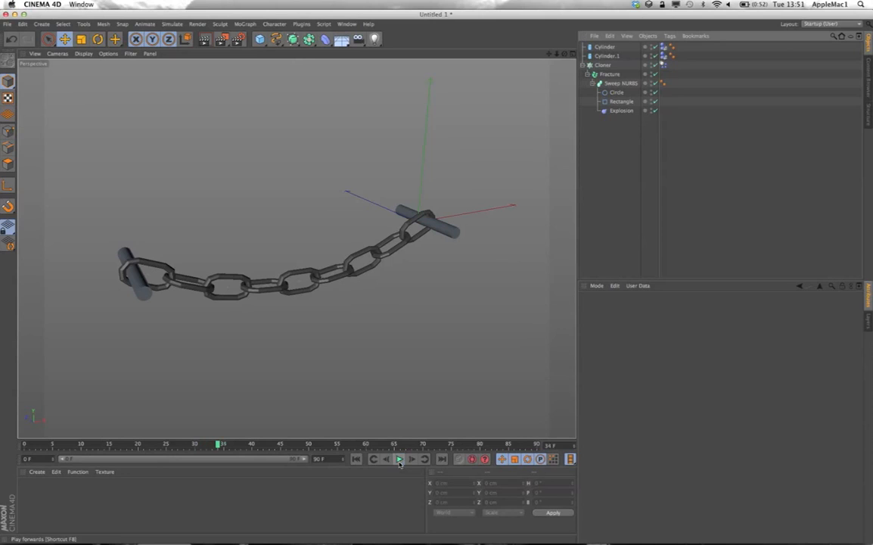
left_click(355, 460)
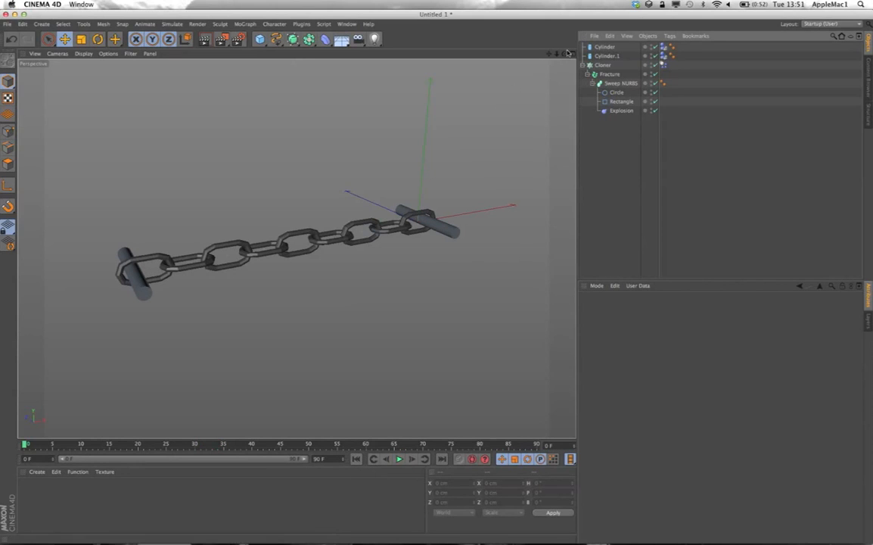
- Record X, Y and Z position keyframes for the duplicate cylinder at frames 0 and 25, holding the same position
mouse_move(567, 55)
left_mouse_down()
mouse_move(545, 64)
mouse_move(559, 62)
left_mouse_up()
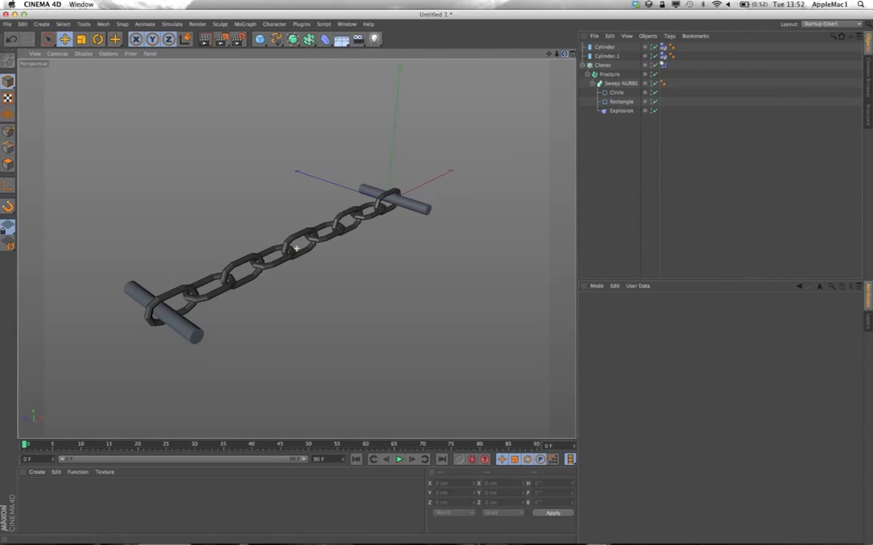
left_click_drag(559, 62, 558, 62)
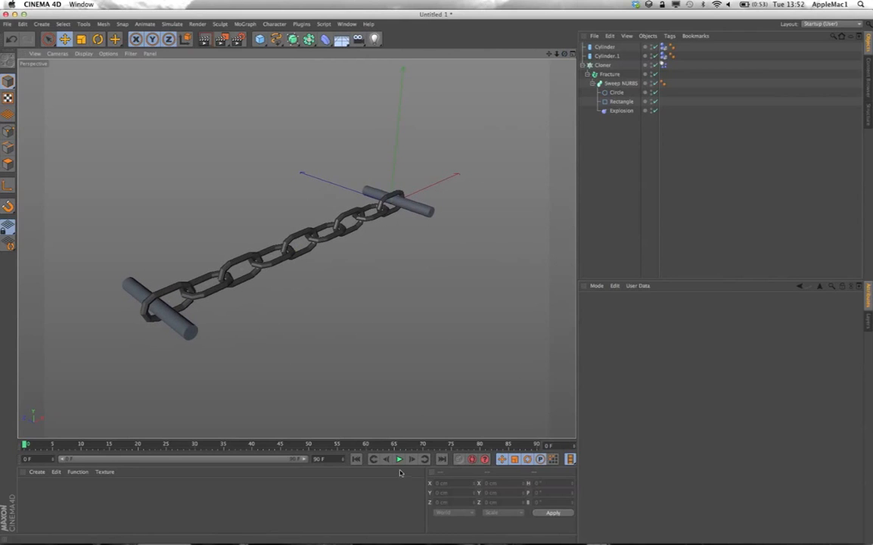
left_click_drag(564, 56, 569, 55)
left_click(611, 48)
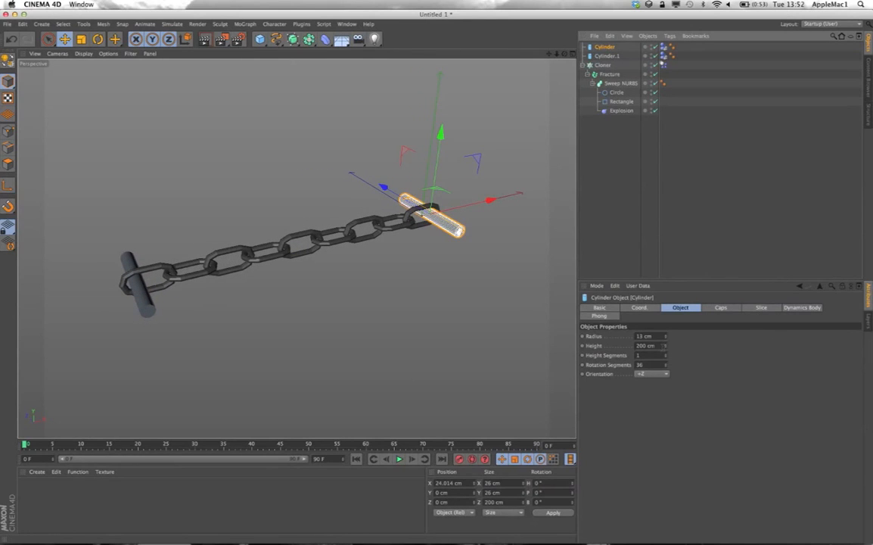
left_click(607, 56)
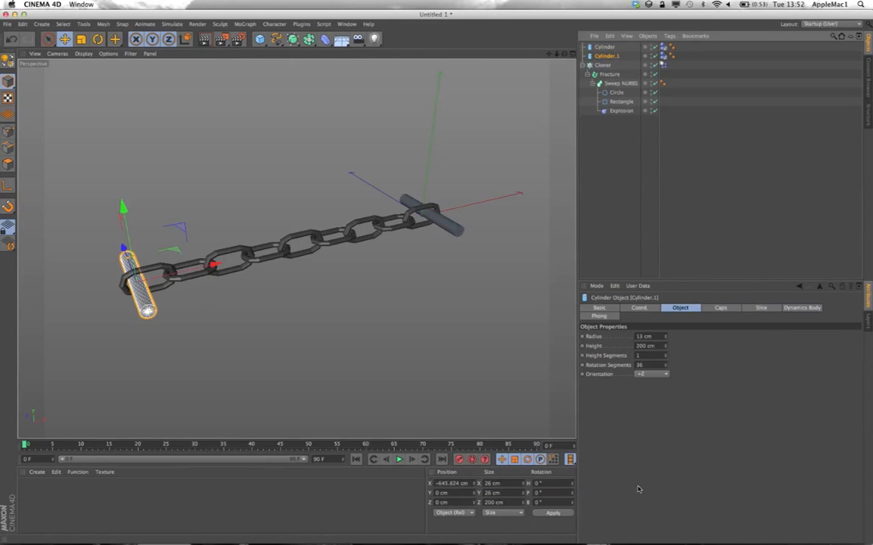
left_click(639, 308)
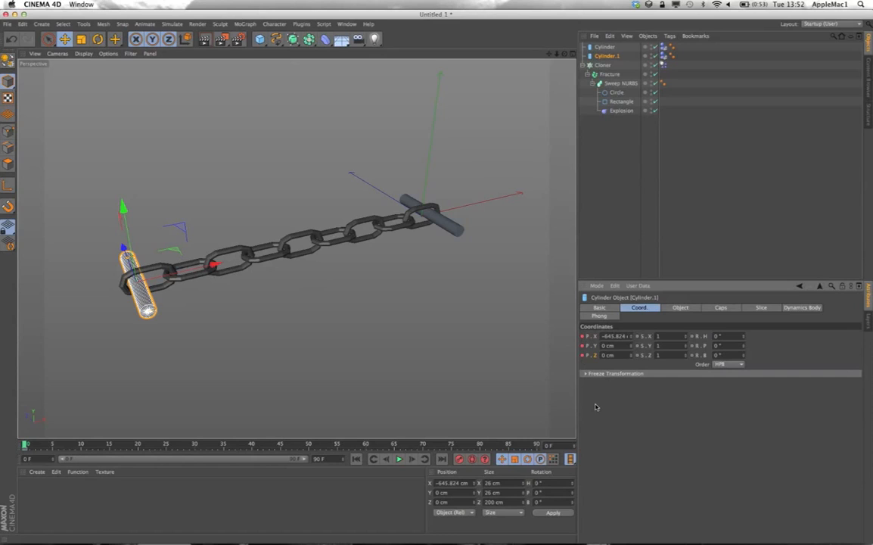
left_click(399, 459)
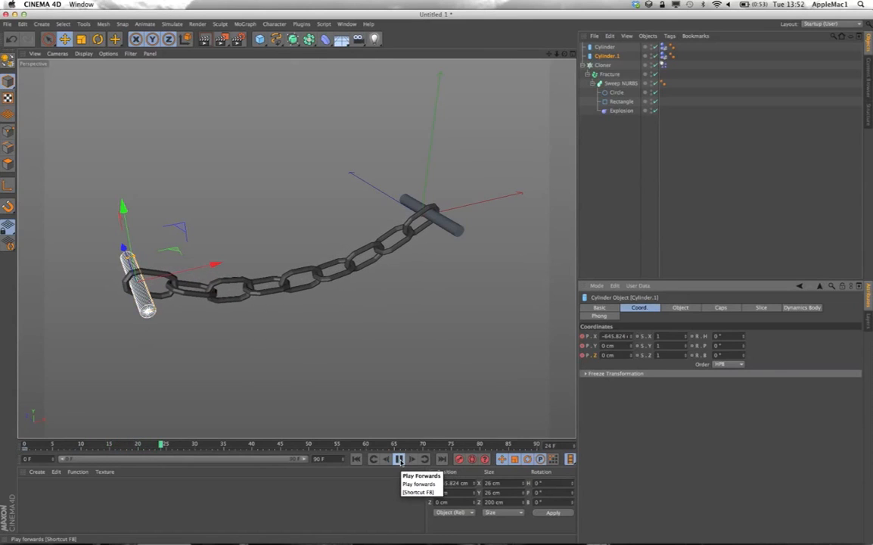
left_click(399, 460)
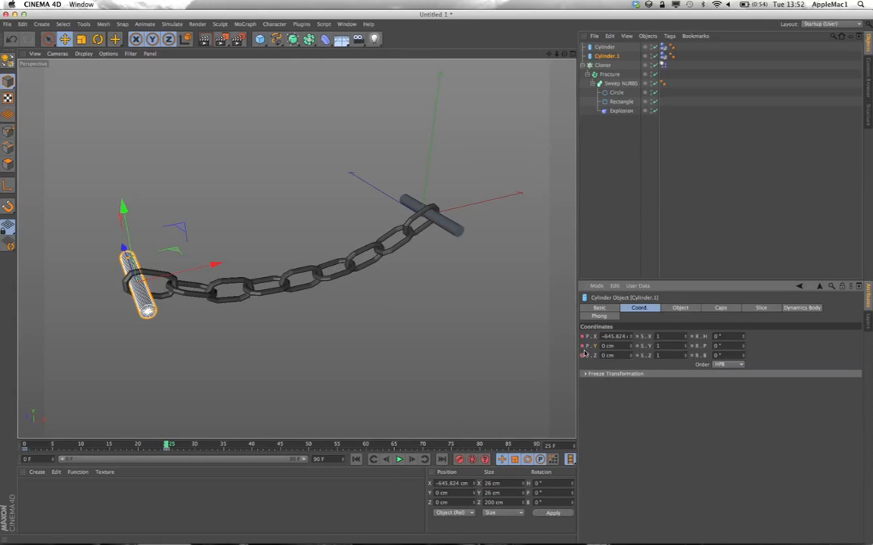
- At frame 45, move the duplicate cylinder to about X -432 cm and keyframe its X, Y and Z position
left_click(399, 459)
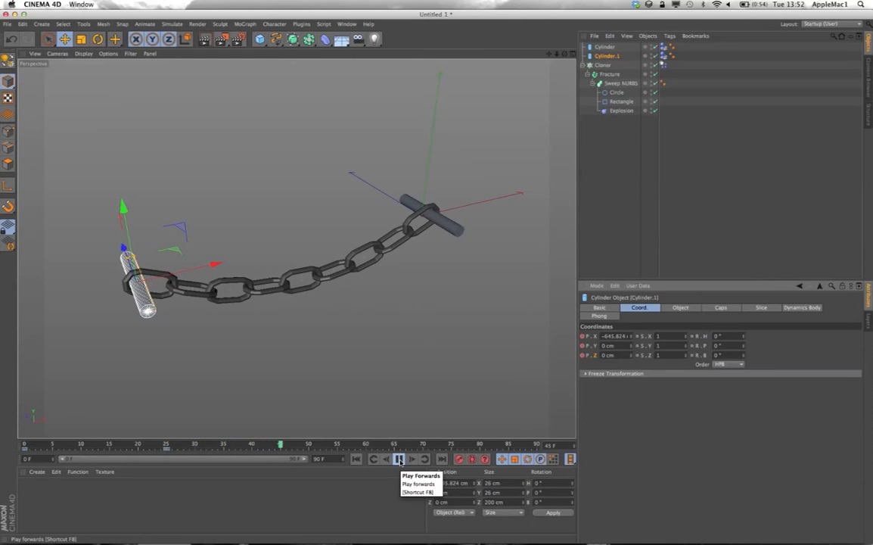
left_click(398, 459)
left_click(385, 458)
left_click(385, 458)
left_click_drag(214, 263, 332, 268)
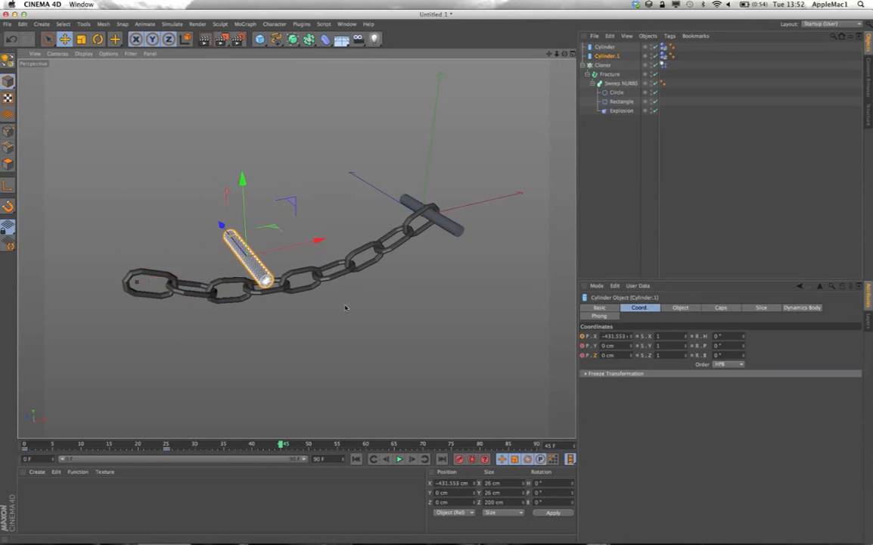
left_click(585, 341)
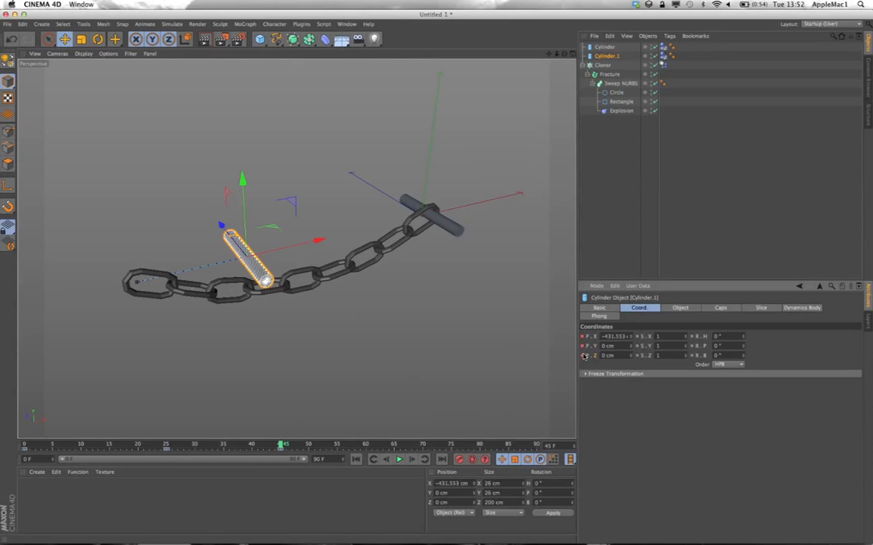
- Play the animation from frame 0 to examine how the chain reacts to the moving cylinder, stopping at frame 54
left_click(356, 459)
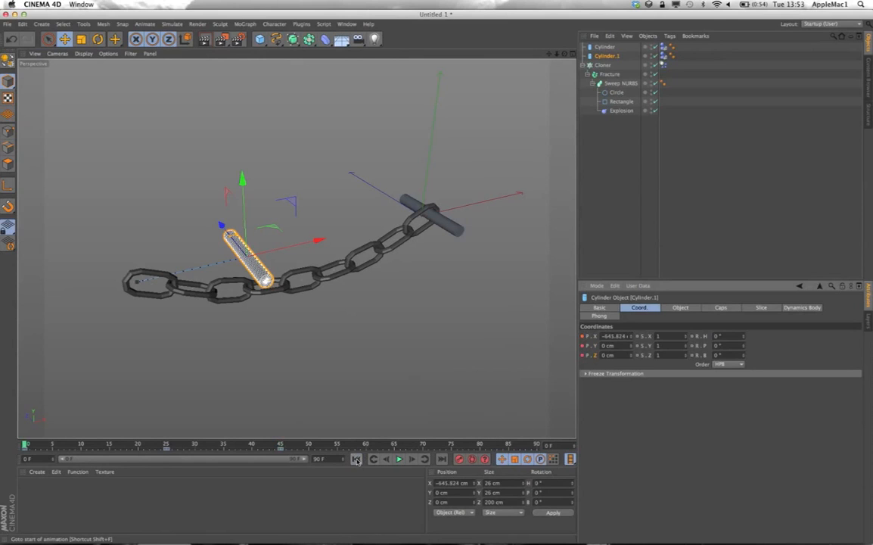
left_click(400, 459)
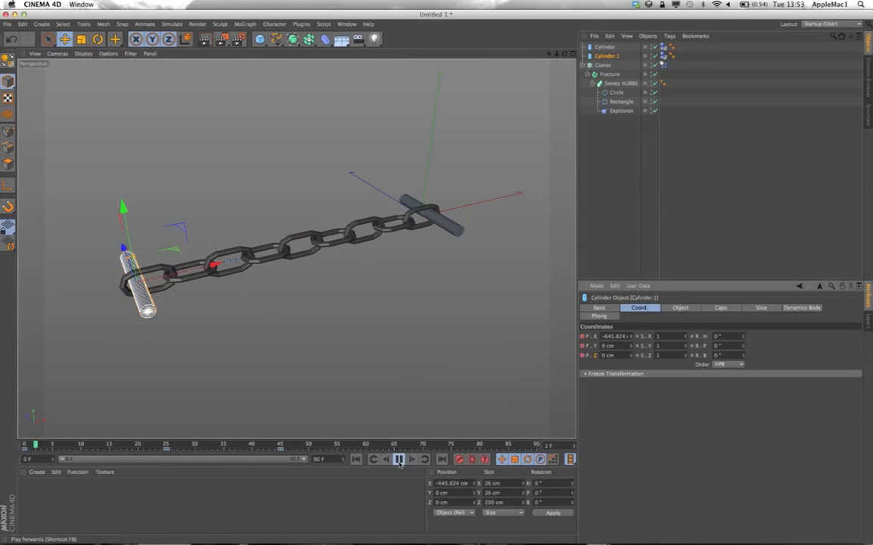
left_click(467, 422)
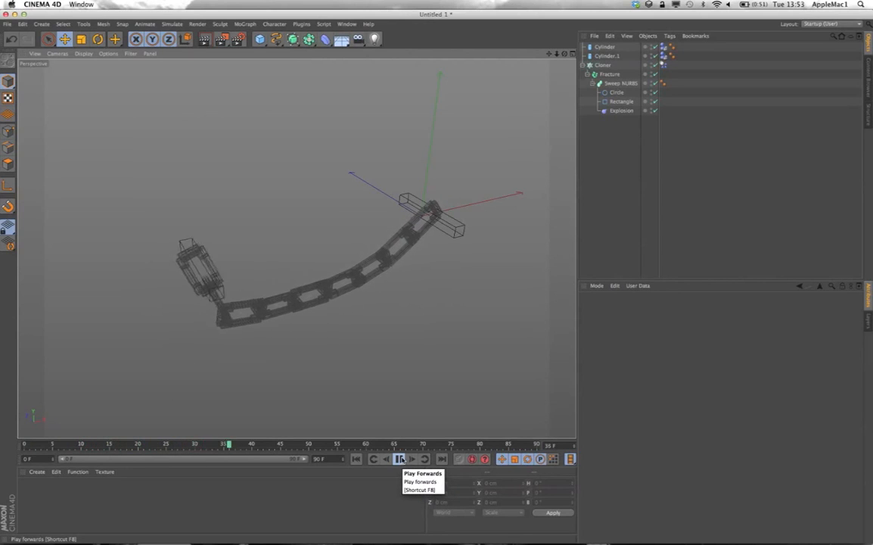
left_click(400, 458)
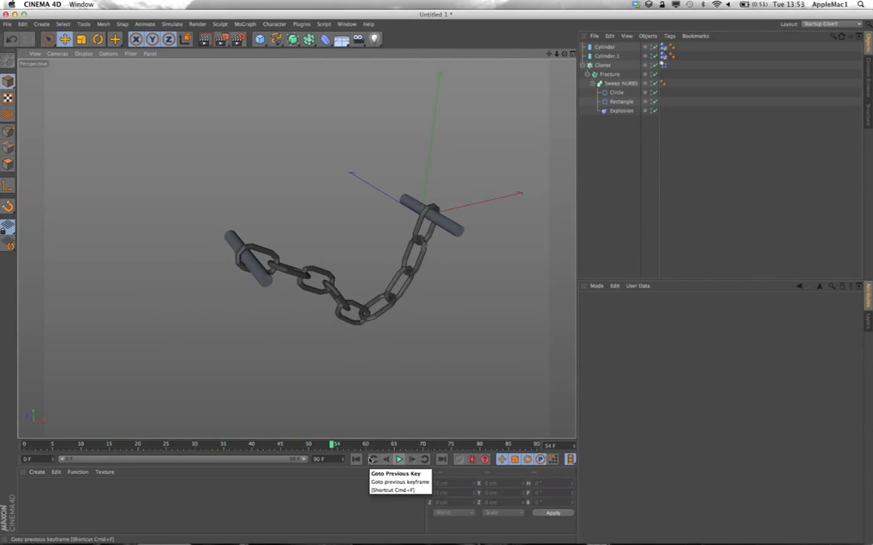
- Set the Rectangle spline's adaptive intermediate points Angle to 10° and deselect everything
left_click(617, 92)
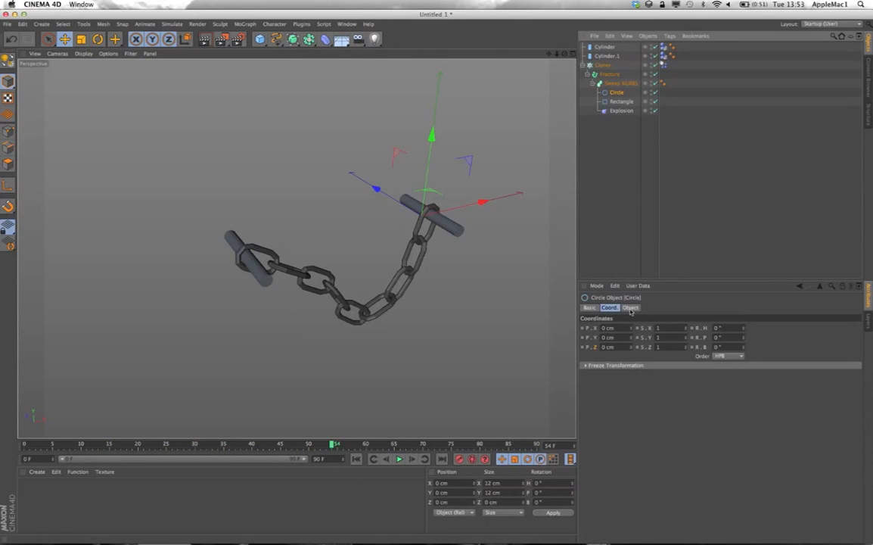
left_click(630, 307)
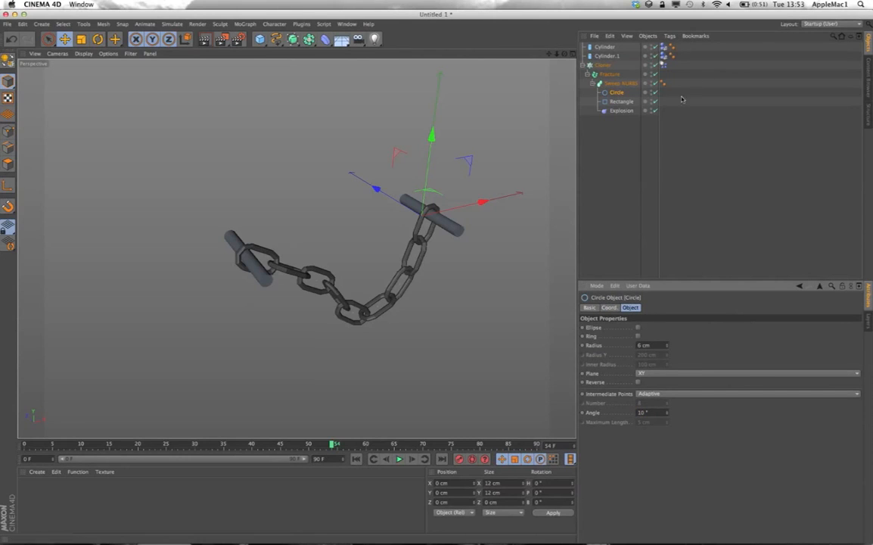
left_click(620, 102)
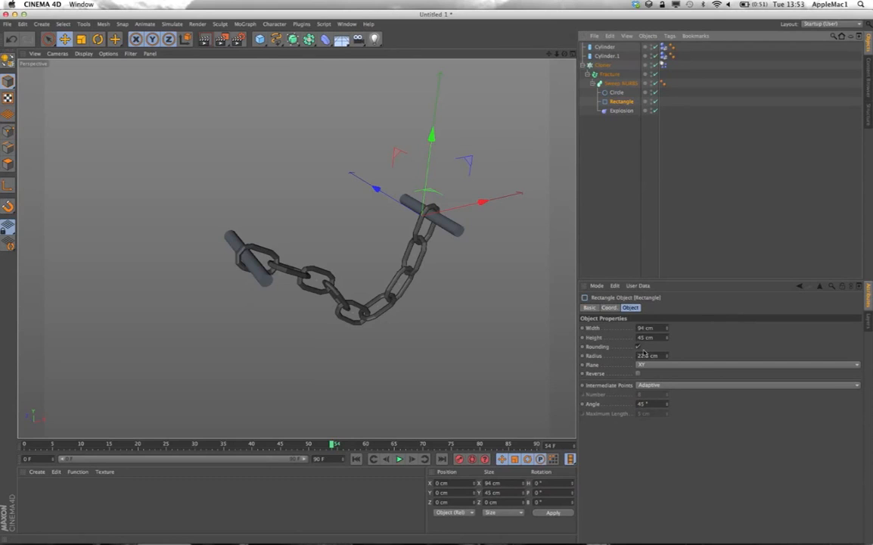
left_click(646, 403)
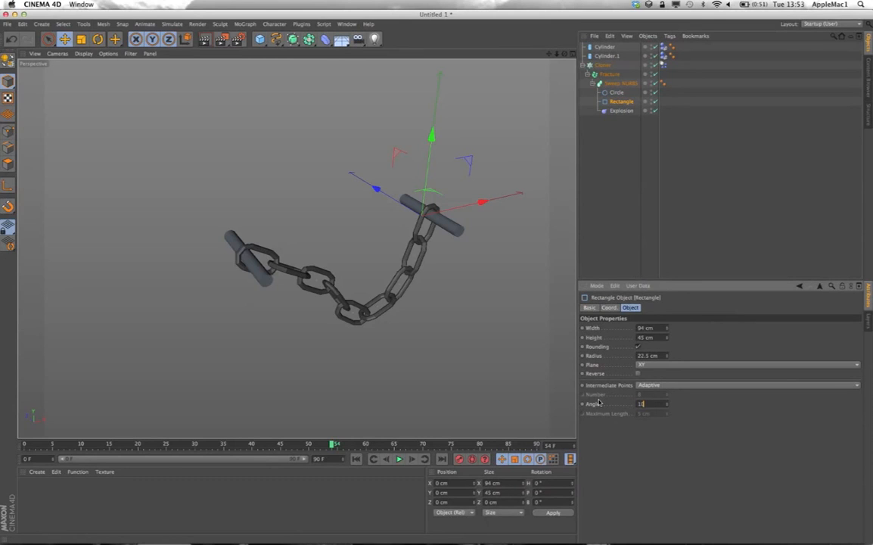
type("10")
key("Return")
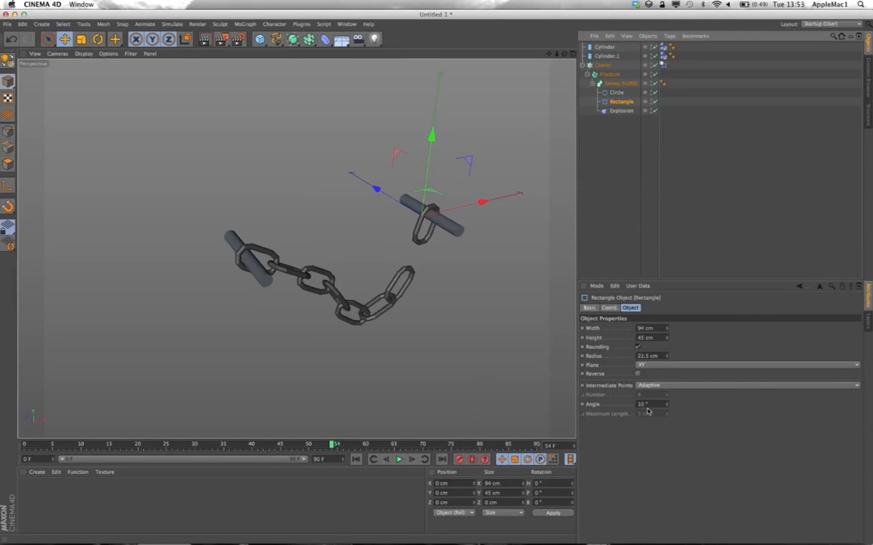
key("super+shift+a")
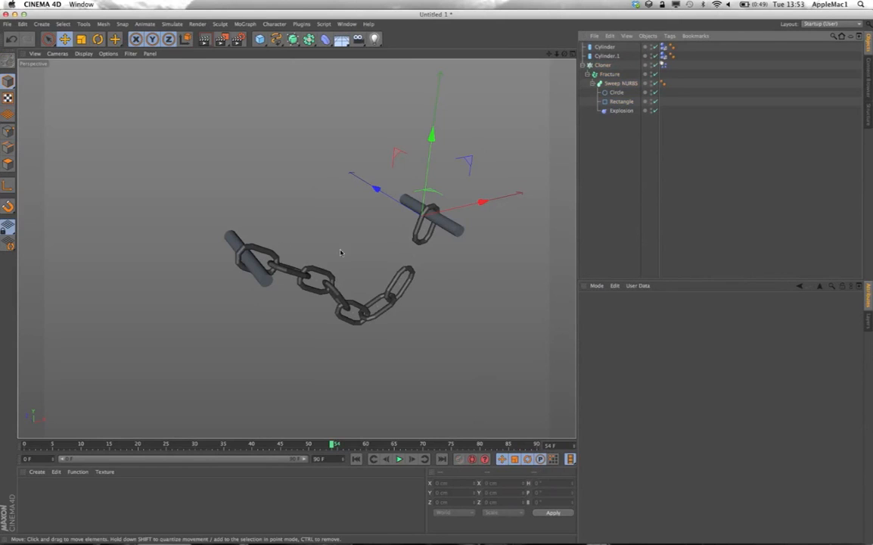